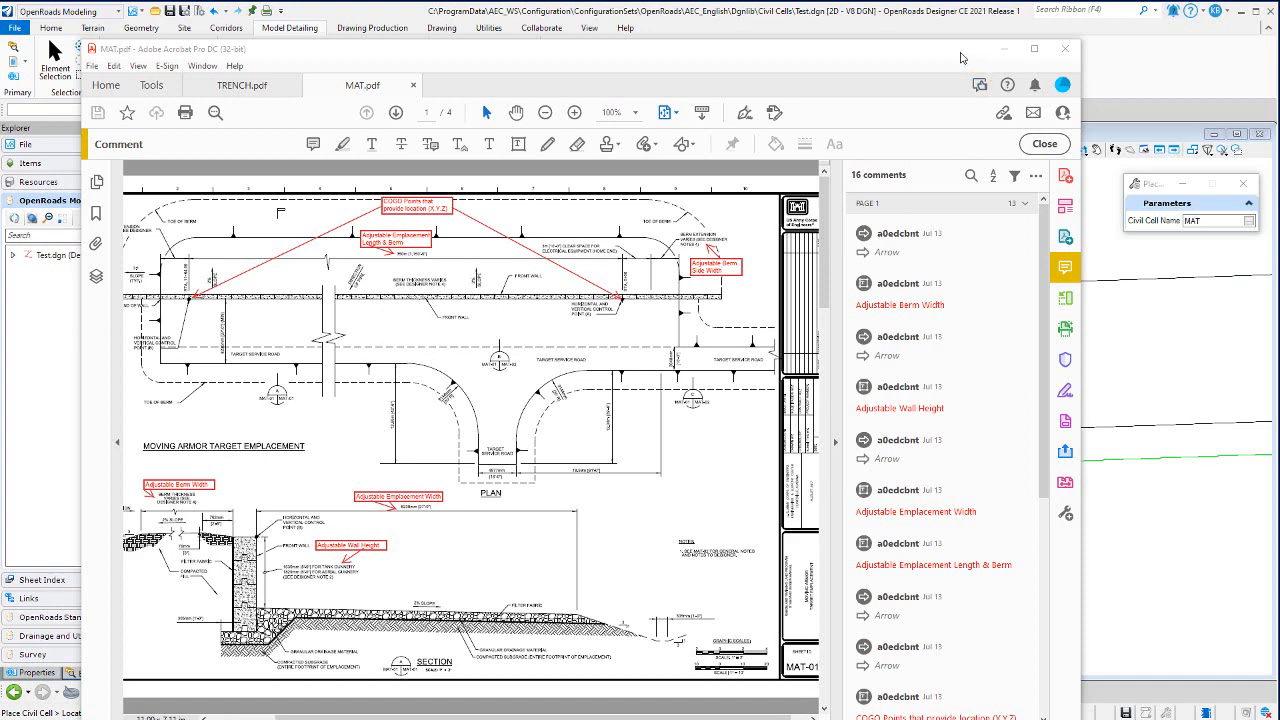
Step: Place the MAT civil cell on the service road line, with Control A just above the line near its east end, skipping the alternatives
drag(962, 56, 0, 20)
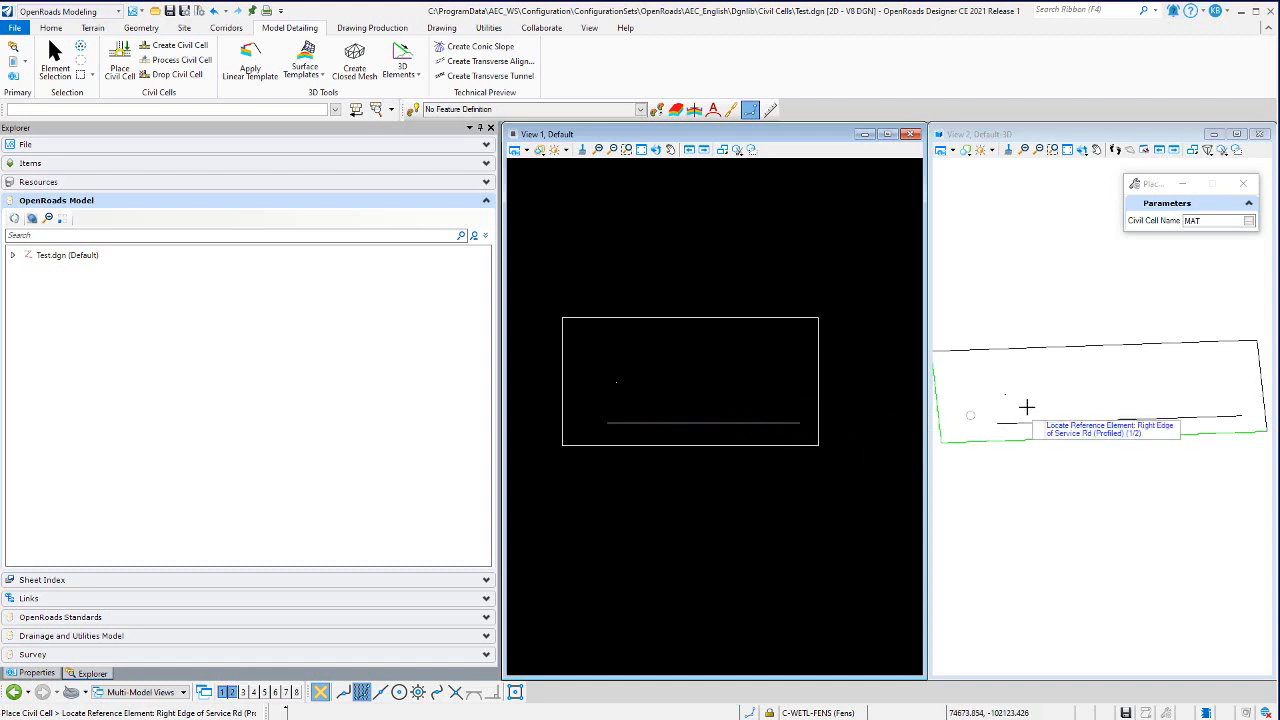
click(779, 422)
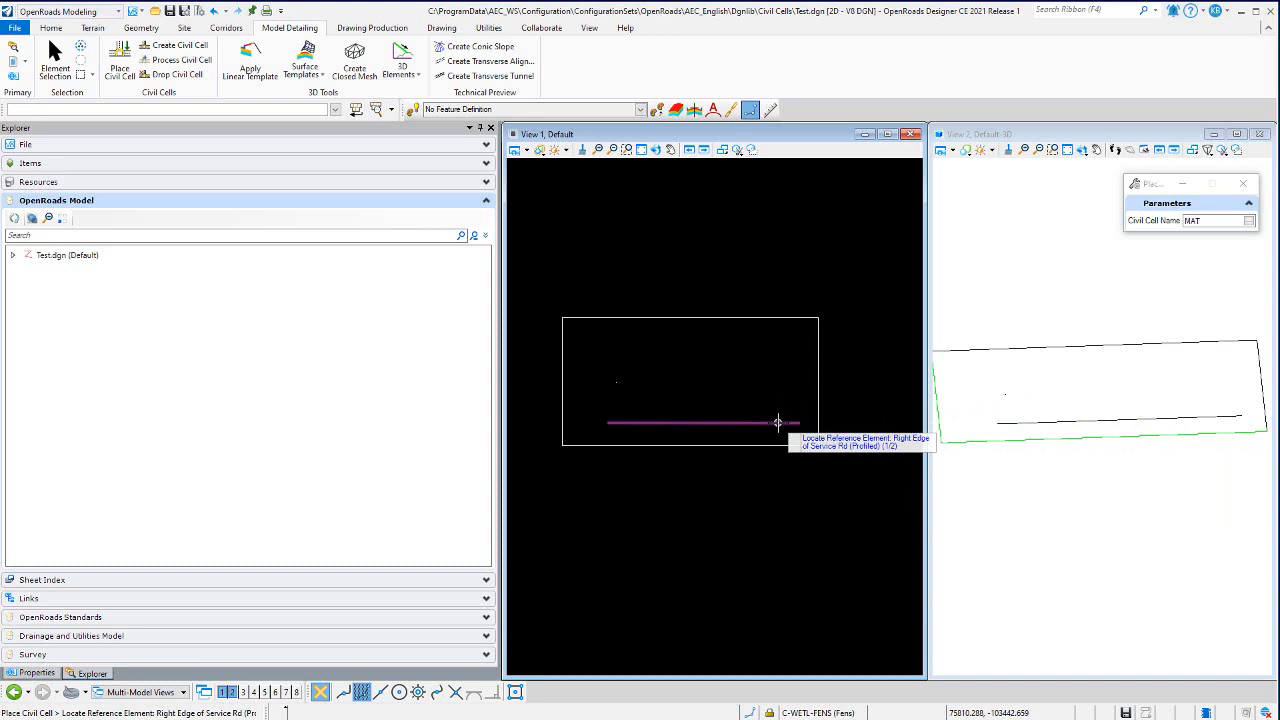
click(779, 422)
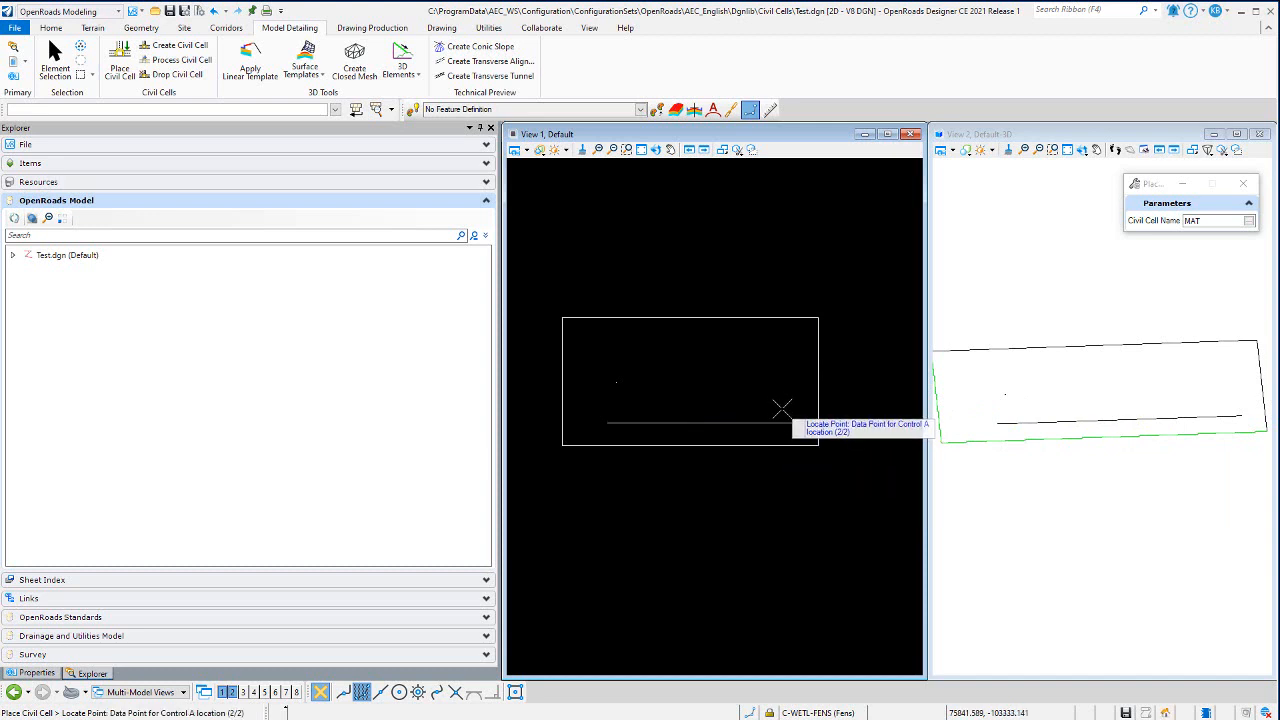
scroll(781, 409, up, 3)
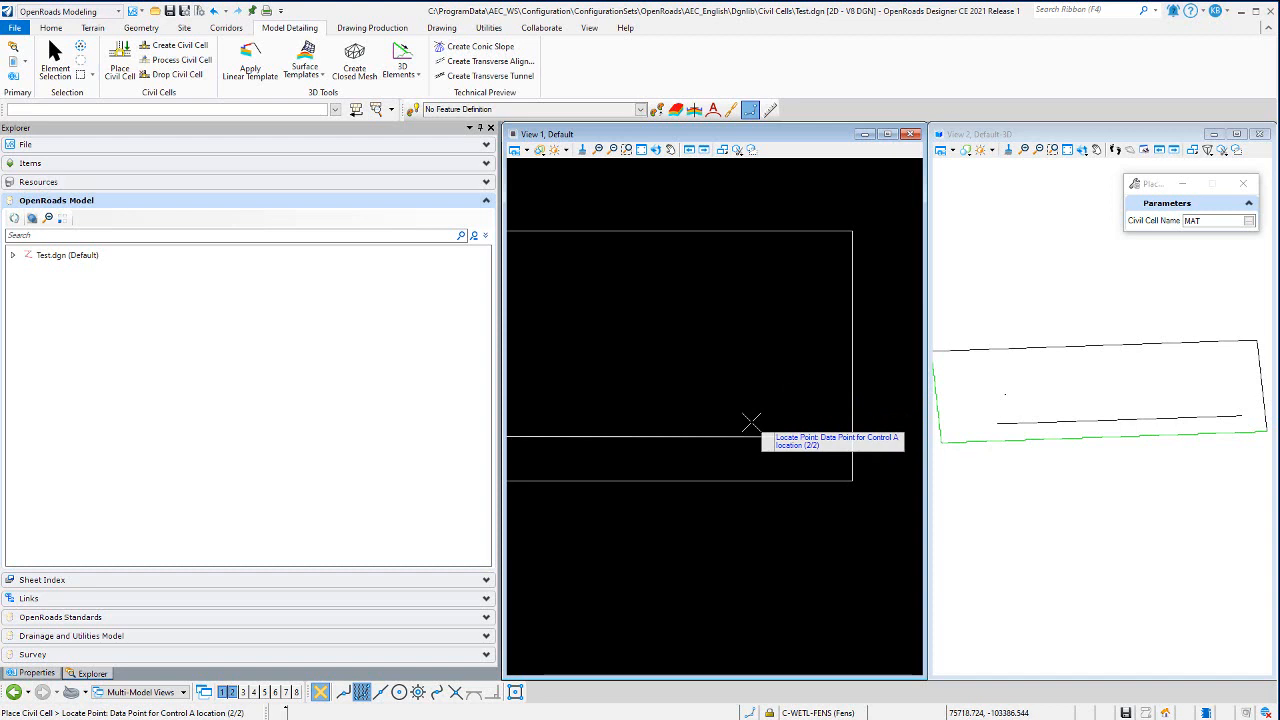
click(751, 423)
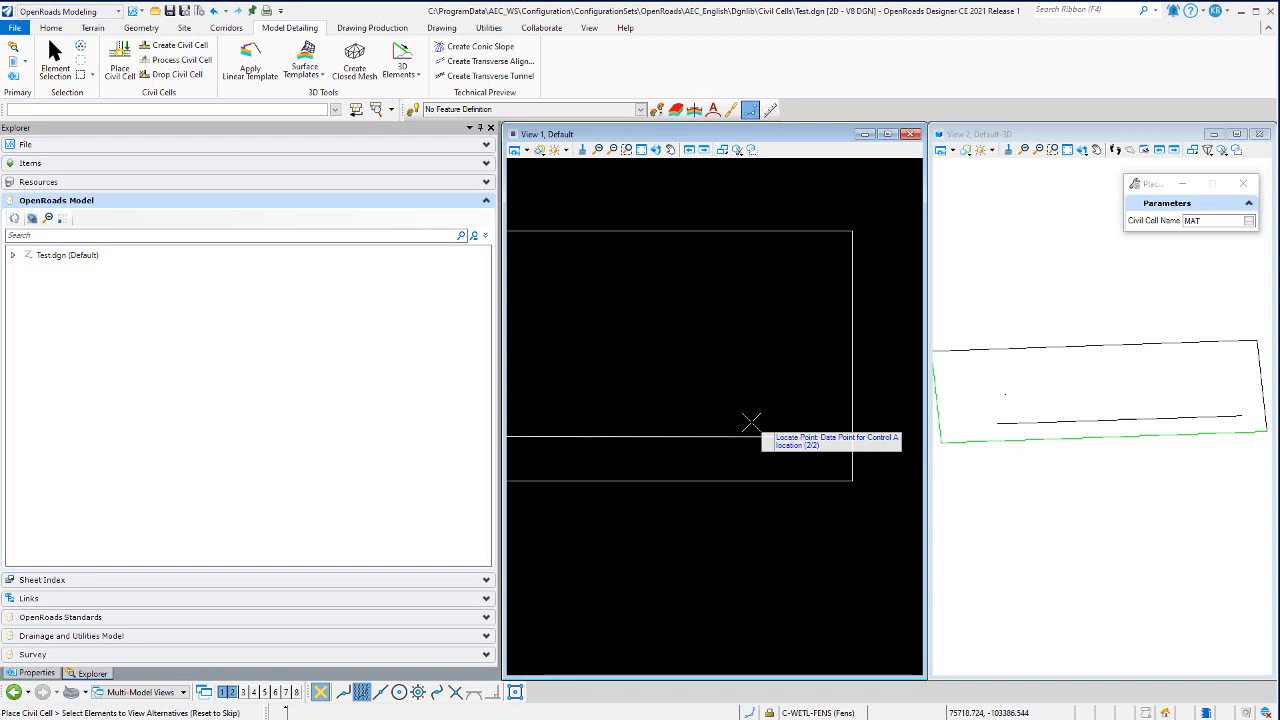
scroll(823, 398, down, 2)
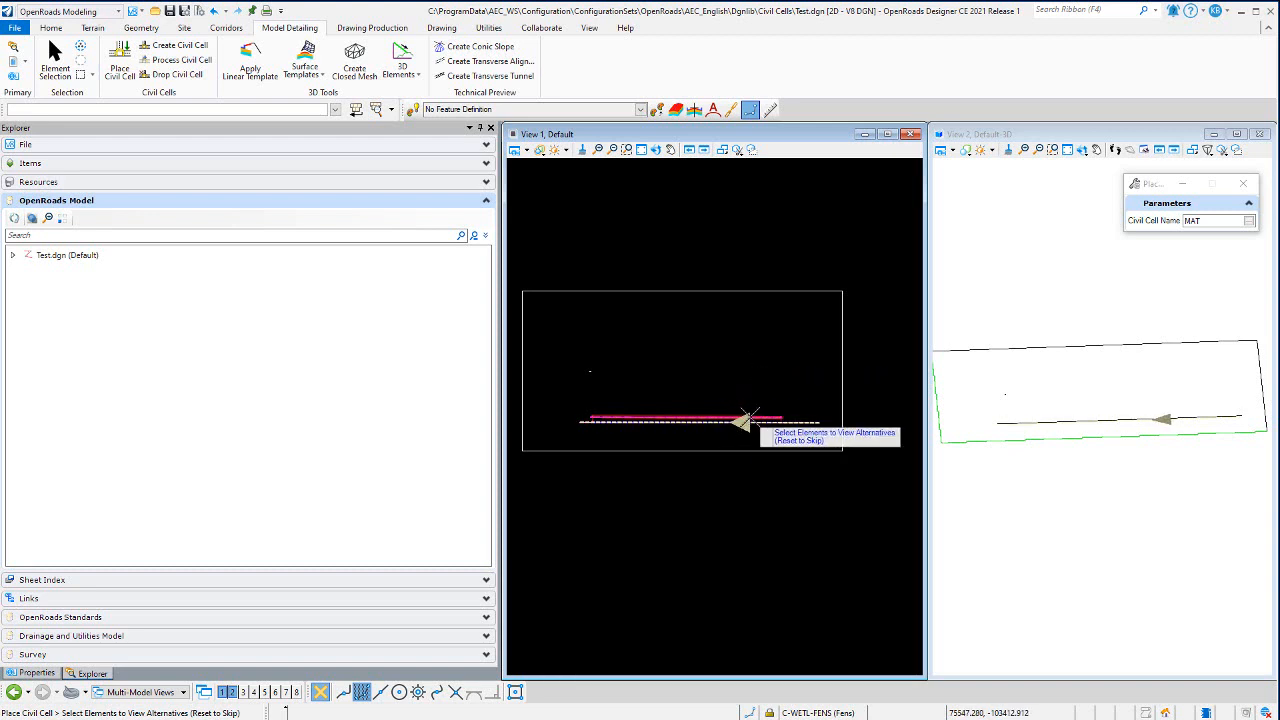
right_click(763, 357)
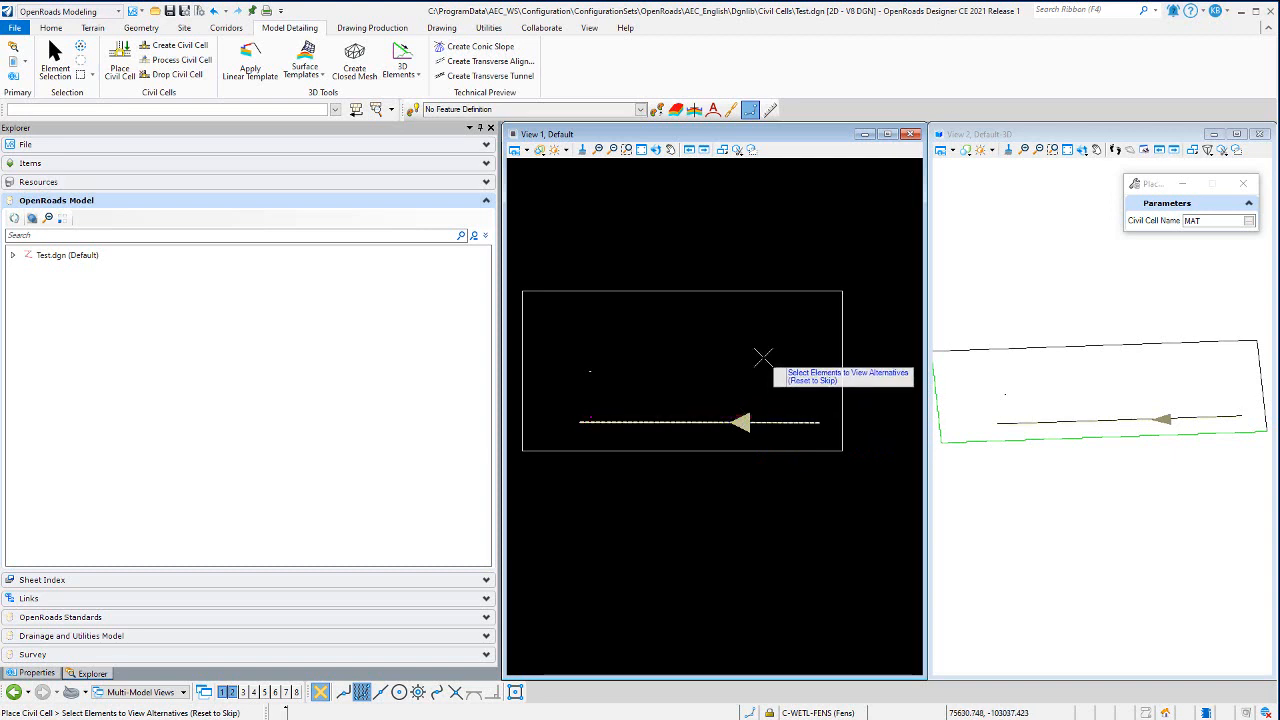
click(763, 357)
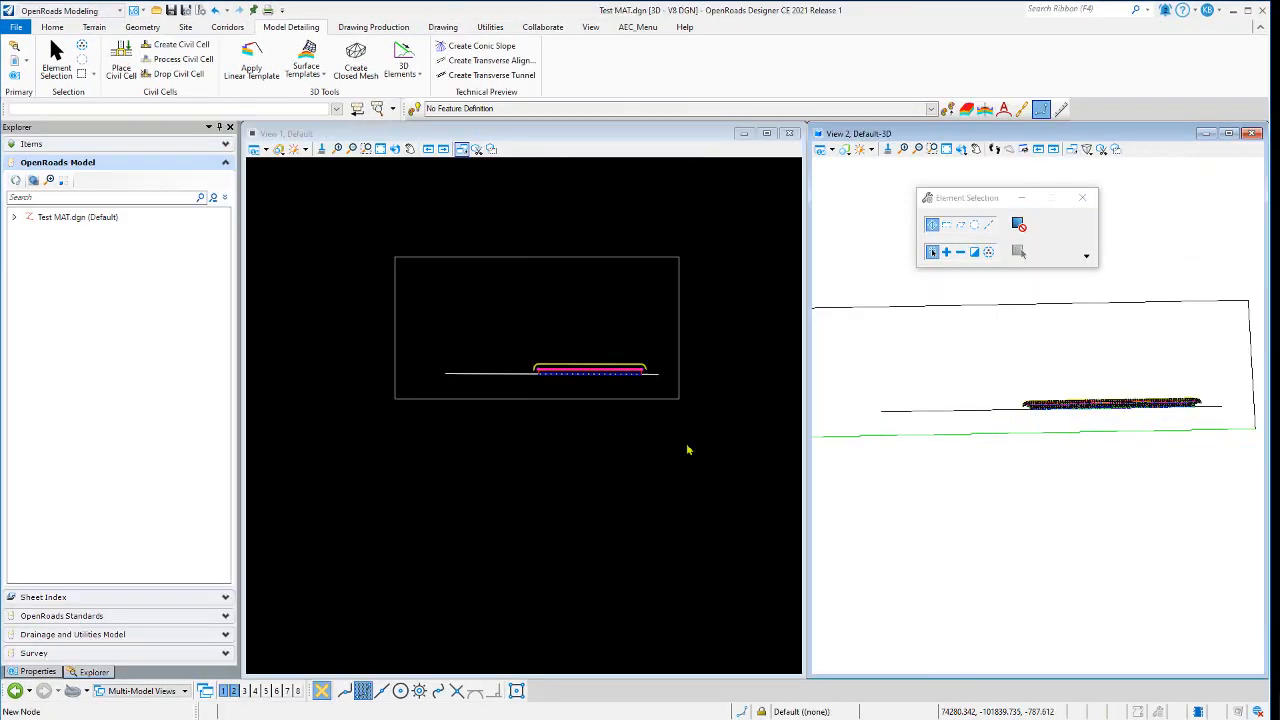
Step: Examine the placed MAT emplacement's wall, berm and end corner in the plan and 3D views
scroll(650, 375, up, 5)
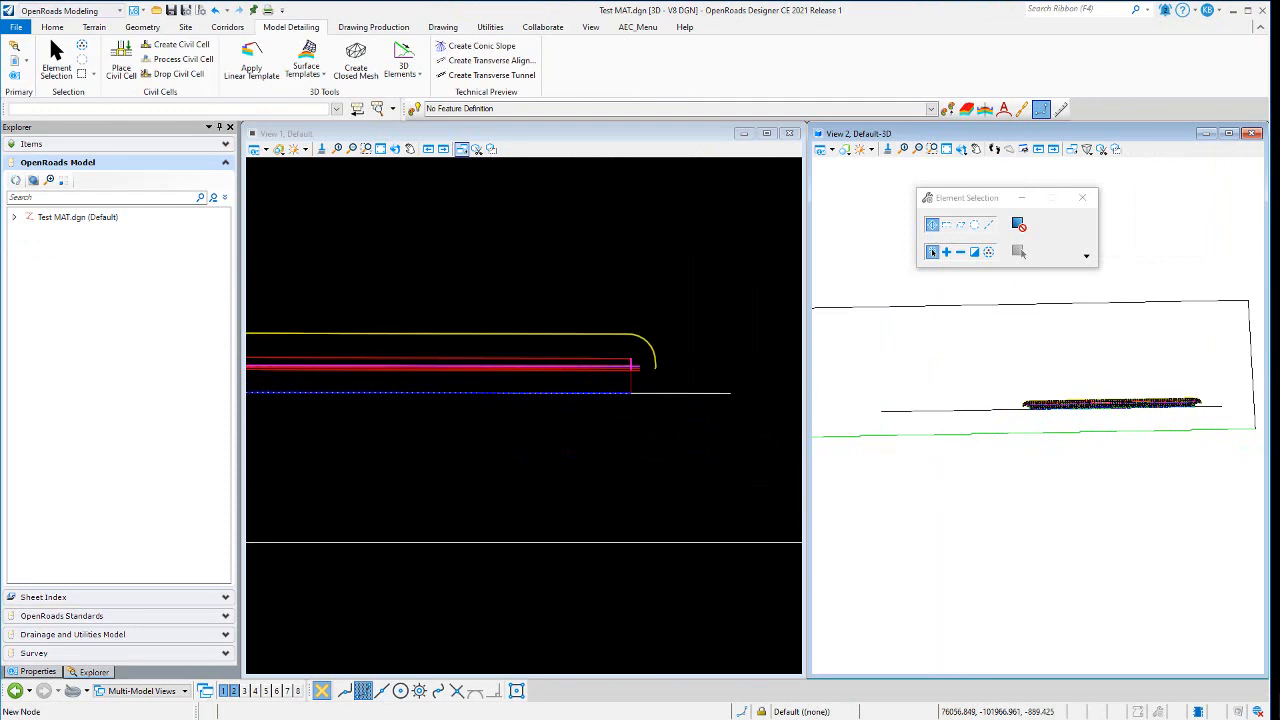
scroll(1204, 400, up, 5)
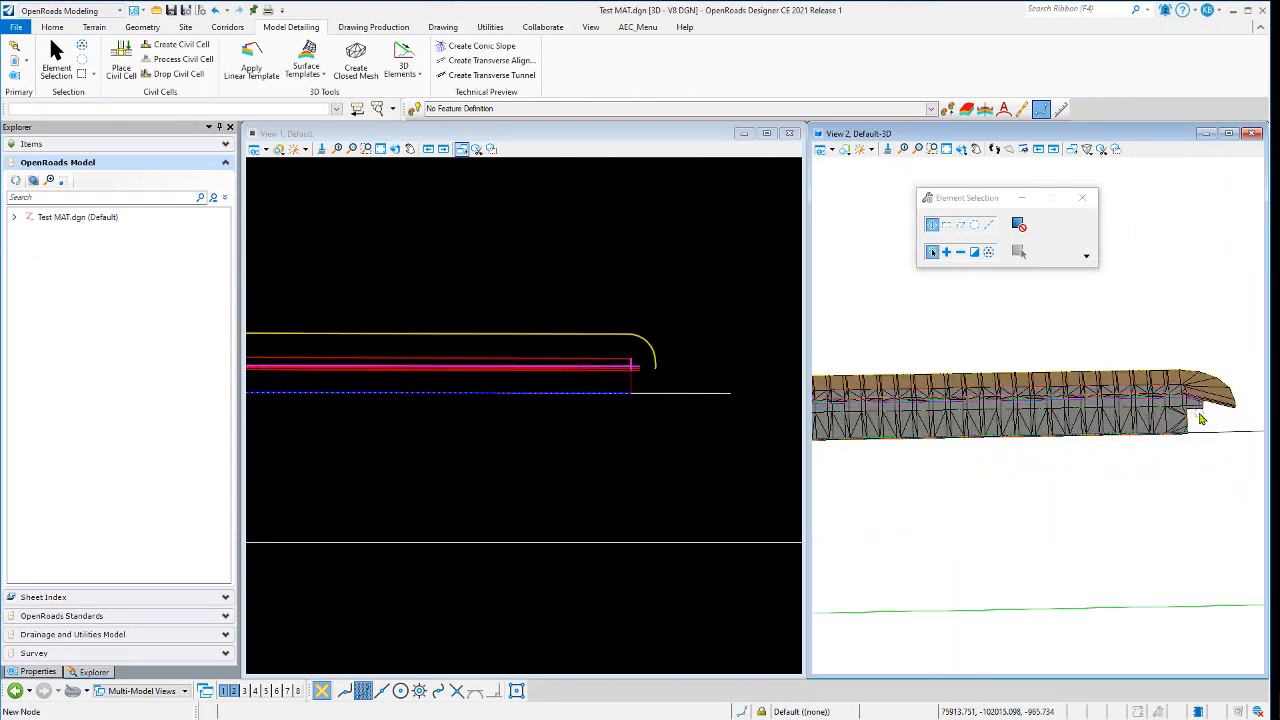
scroll(1204, 416, down, 3)
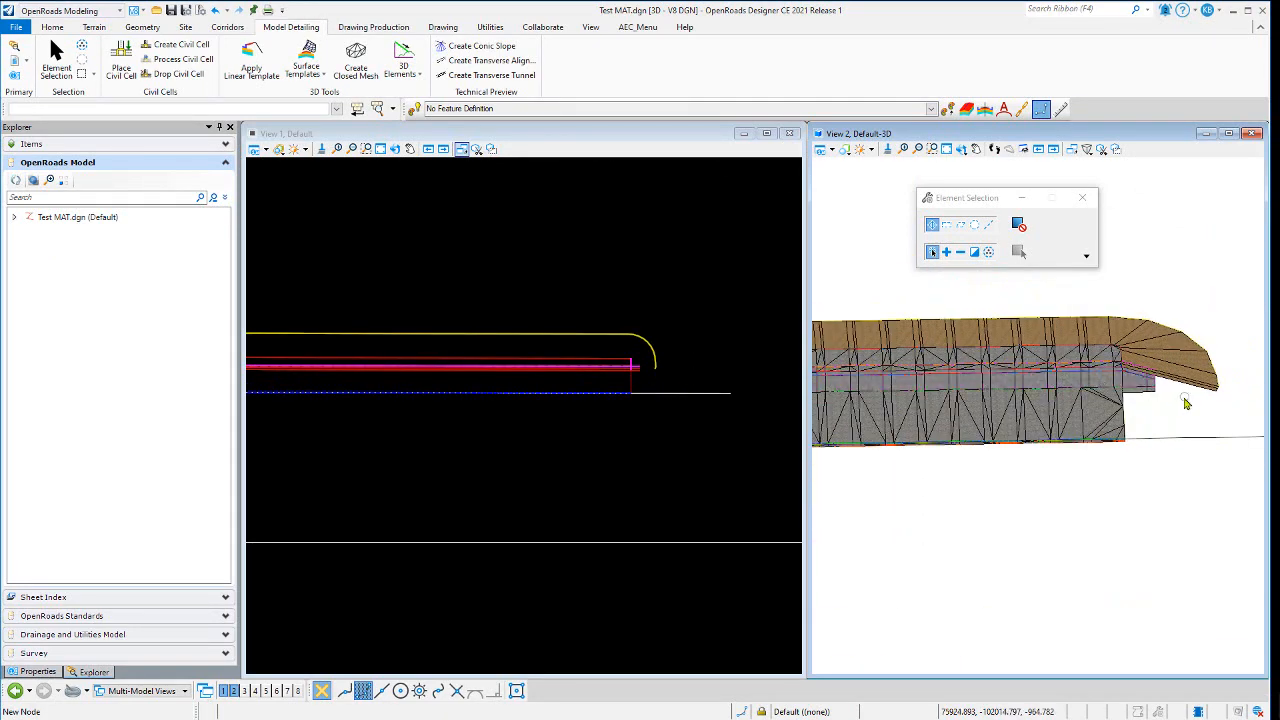
scroll(700, 377, up, 3)
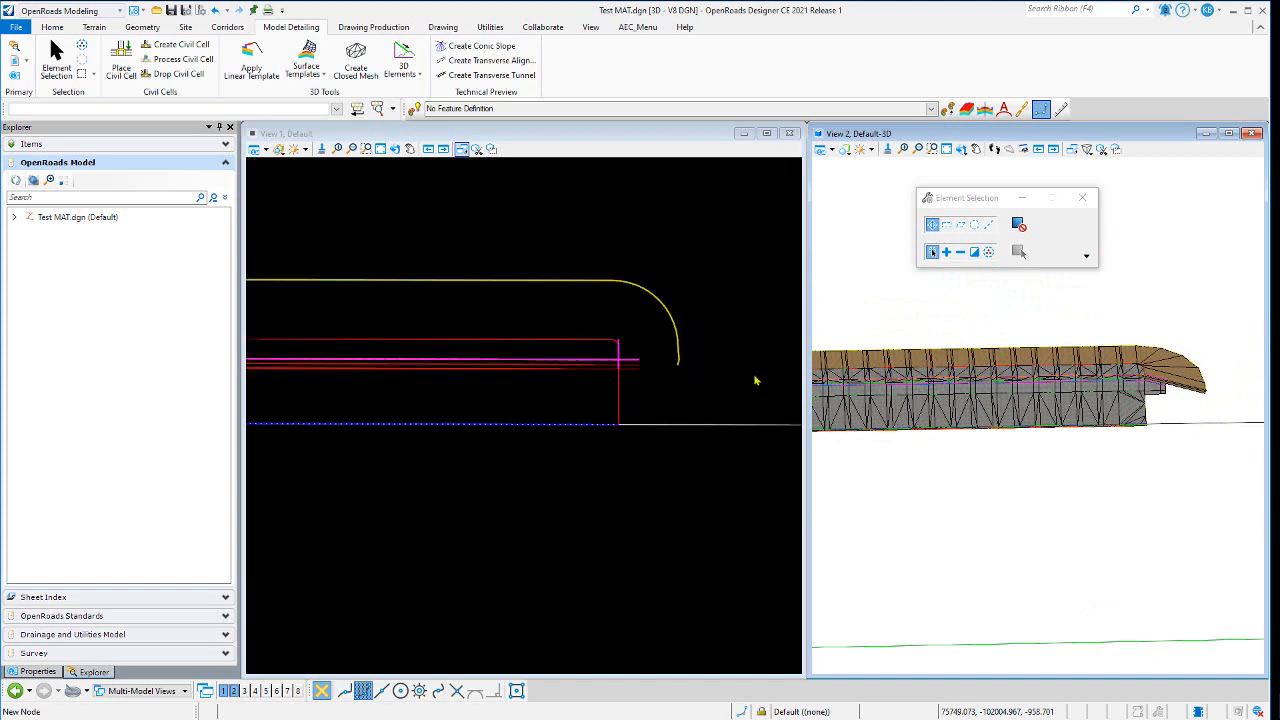
scroll(1097, 398, up, 2)
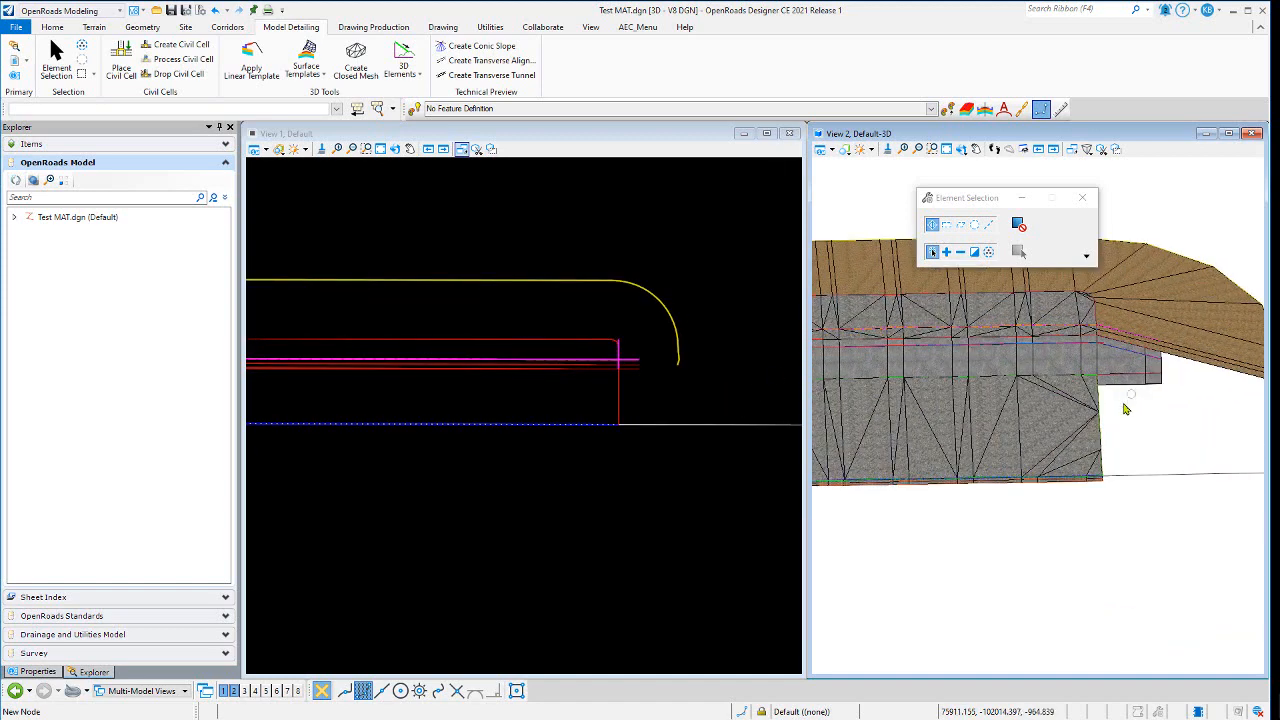
click(1057, 457)
scroll(692, 292, down, 4)
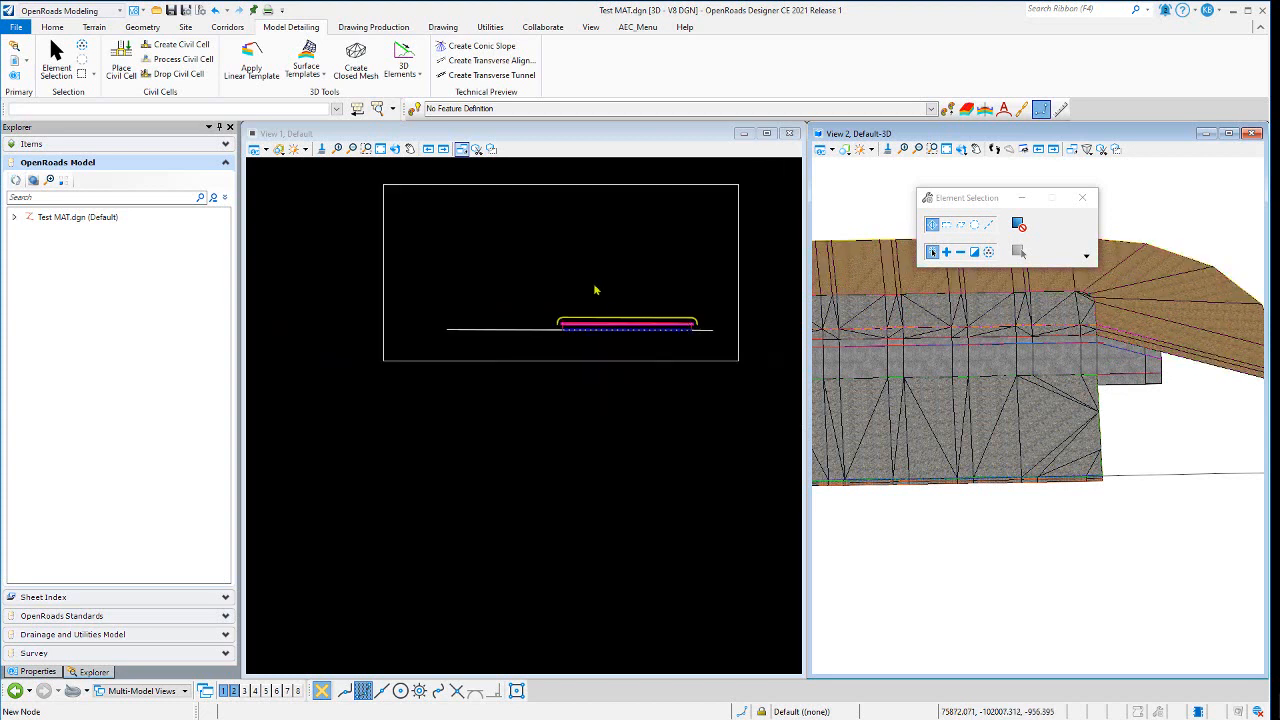
scroll(431, 306, down, 1)
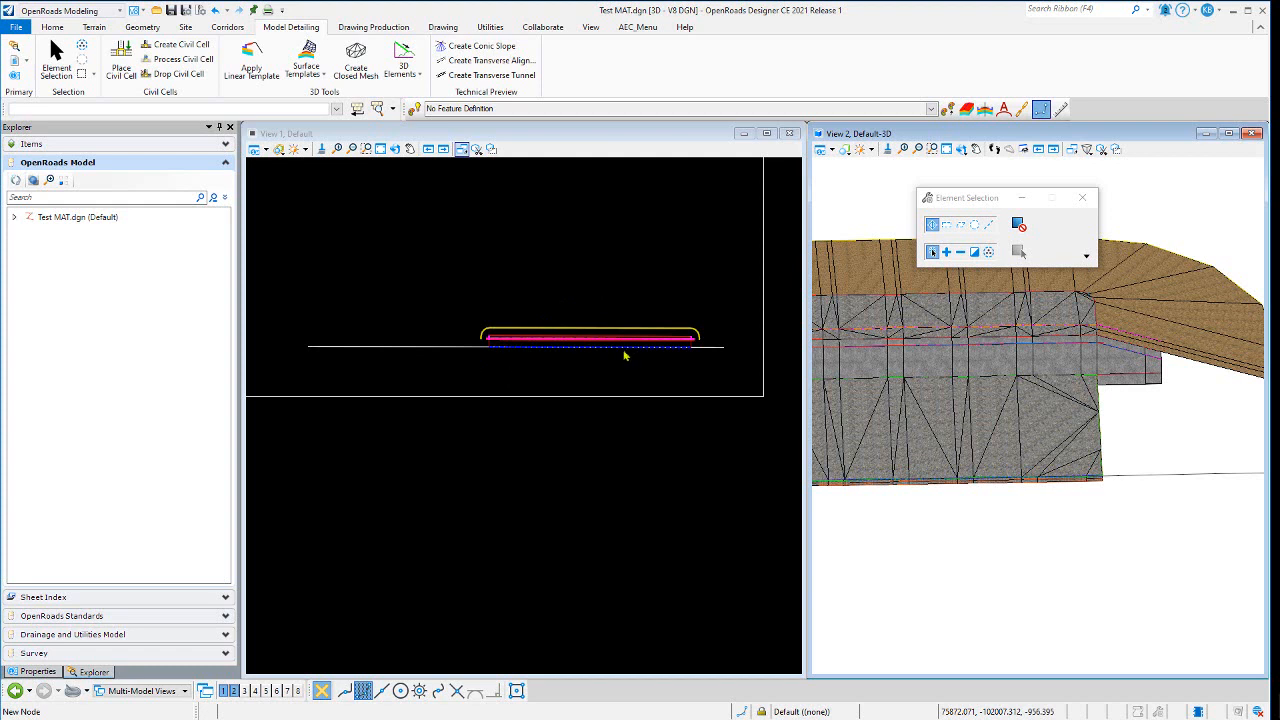
scroll(612, 347, up, 1)
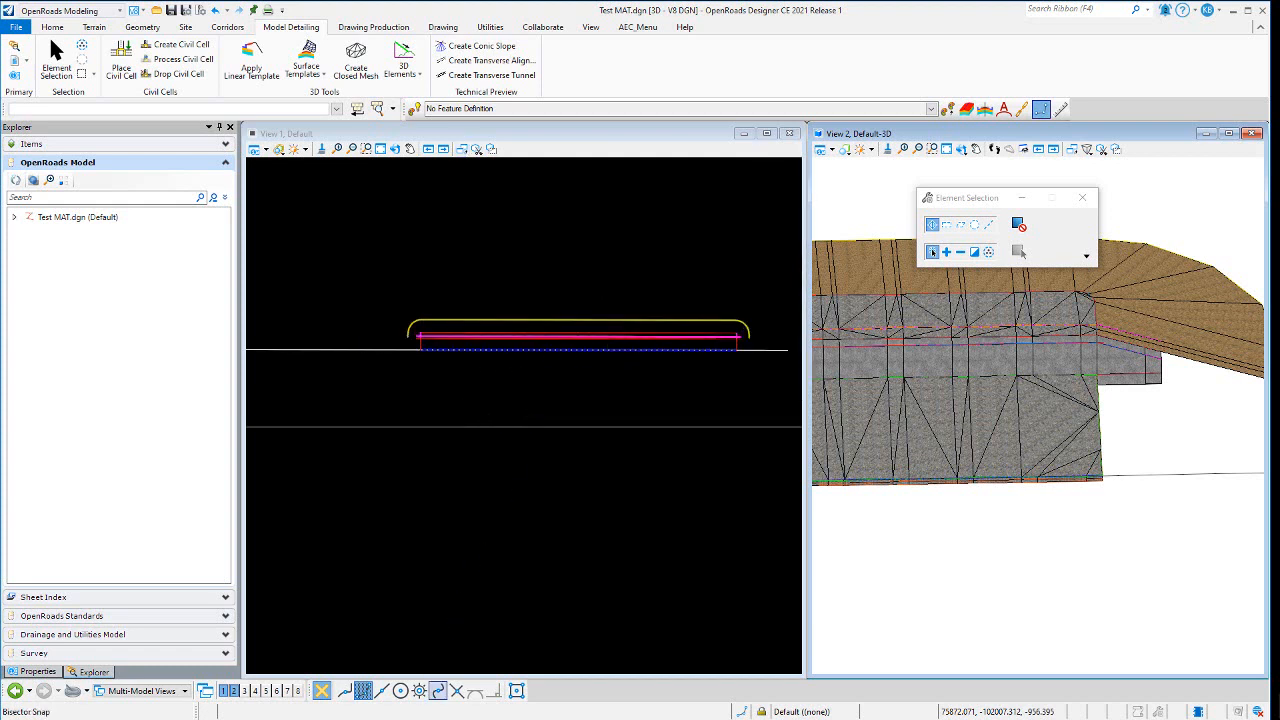
Step: Switch to MAT.pdf in Adobe Acrobat and check the adjustable emplacement length dimension on the plan drawing, then return to OpenRoads Designer
key(alt+Tab)
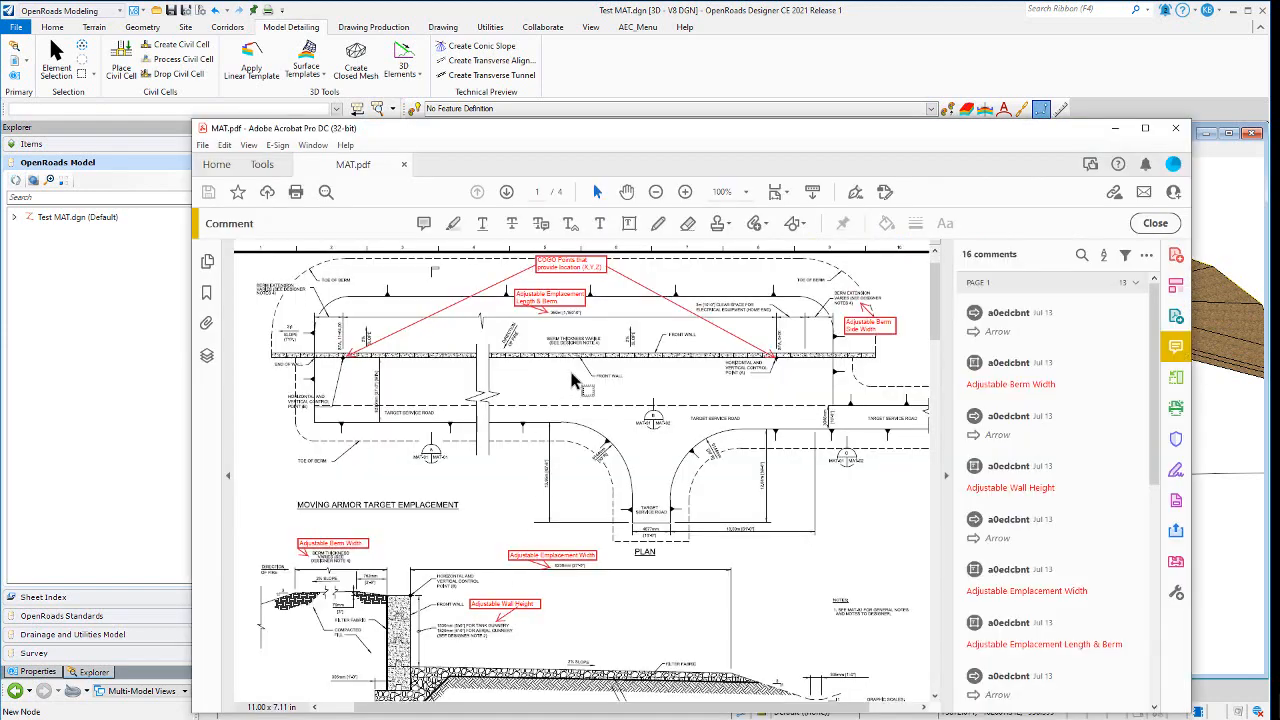
ctrl+scroll(568, 318, up, 5)
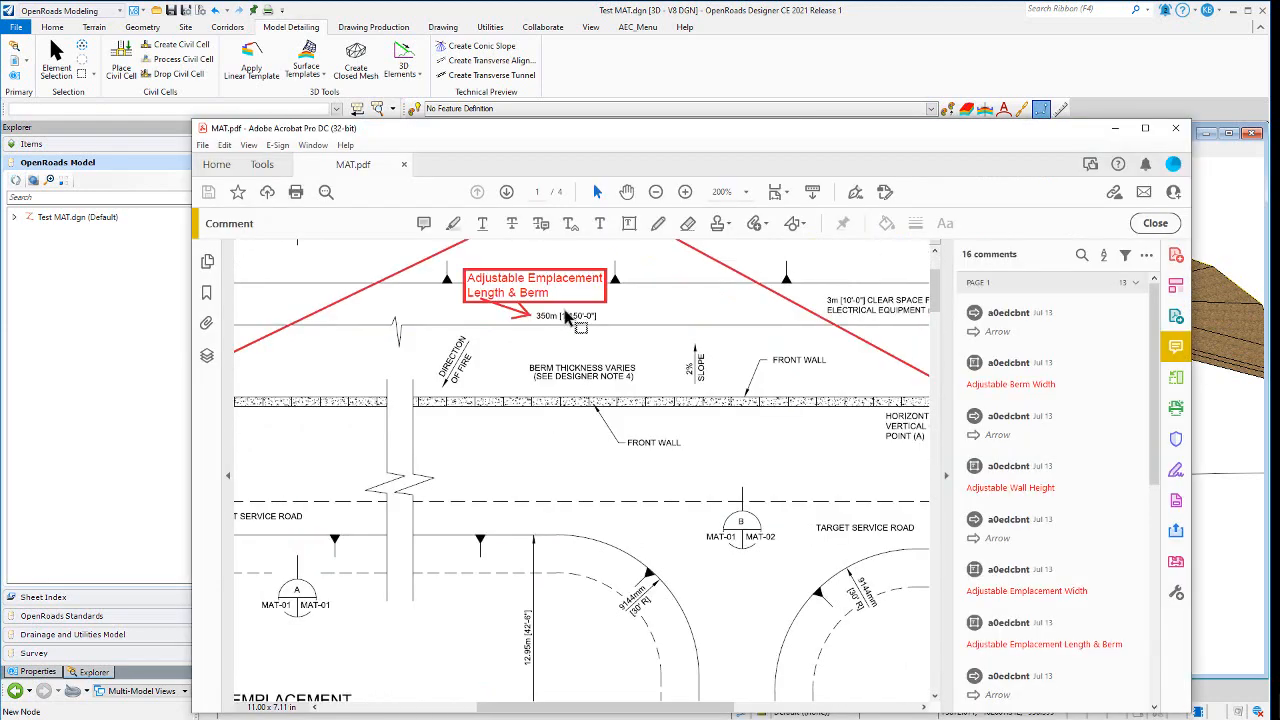
ctrl+scroll(593, 337, down, 5)
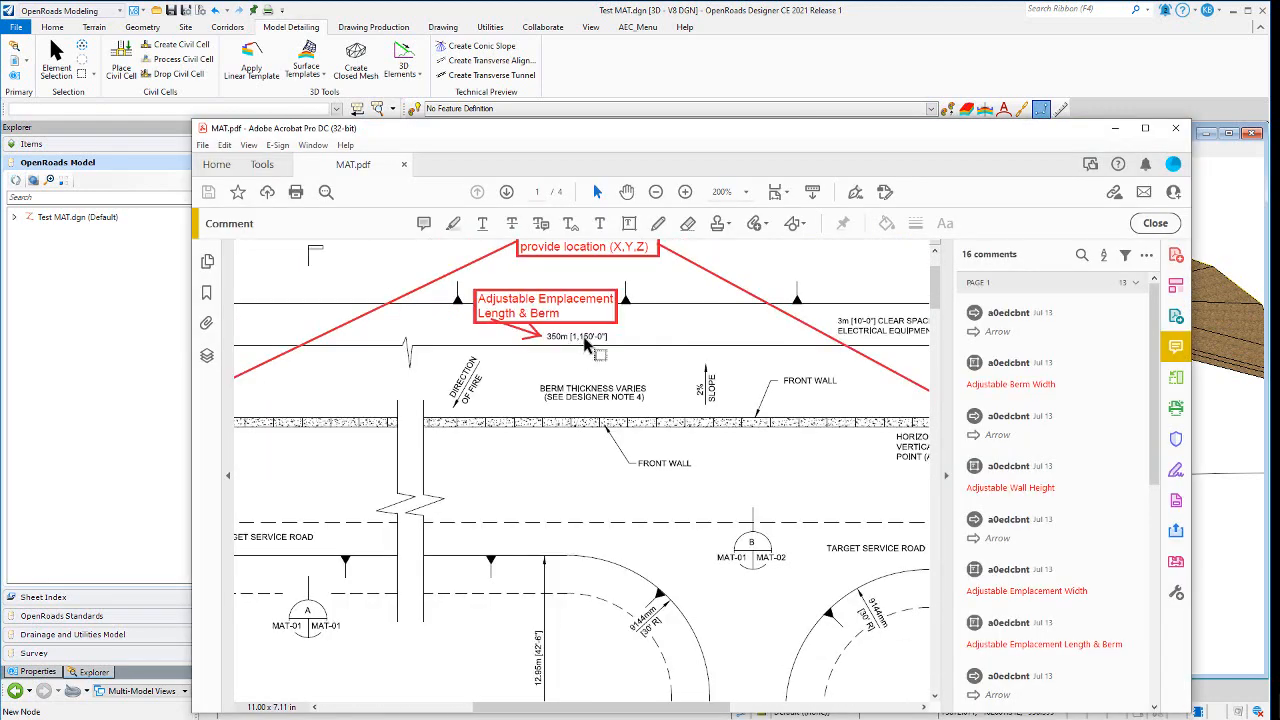
ctrl+scroll(585, 355, down, 1)
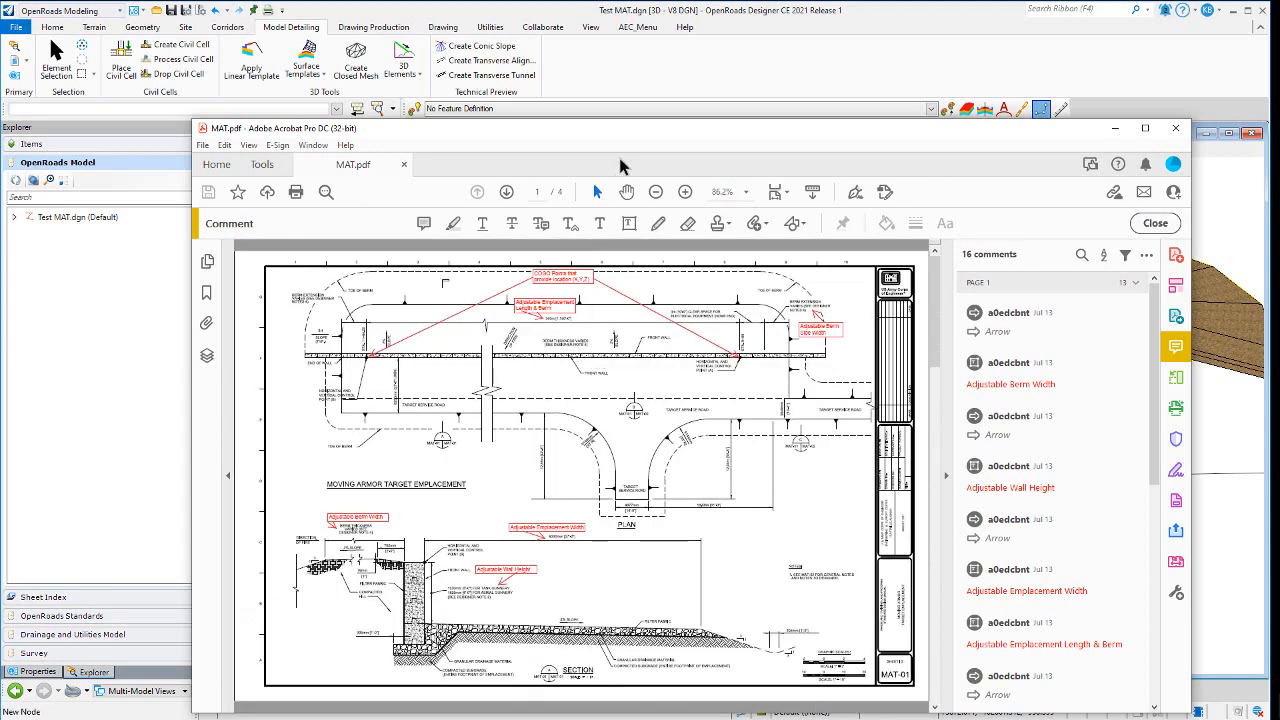
click(631, 84)
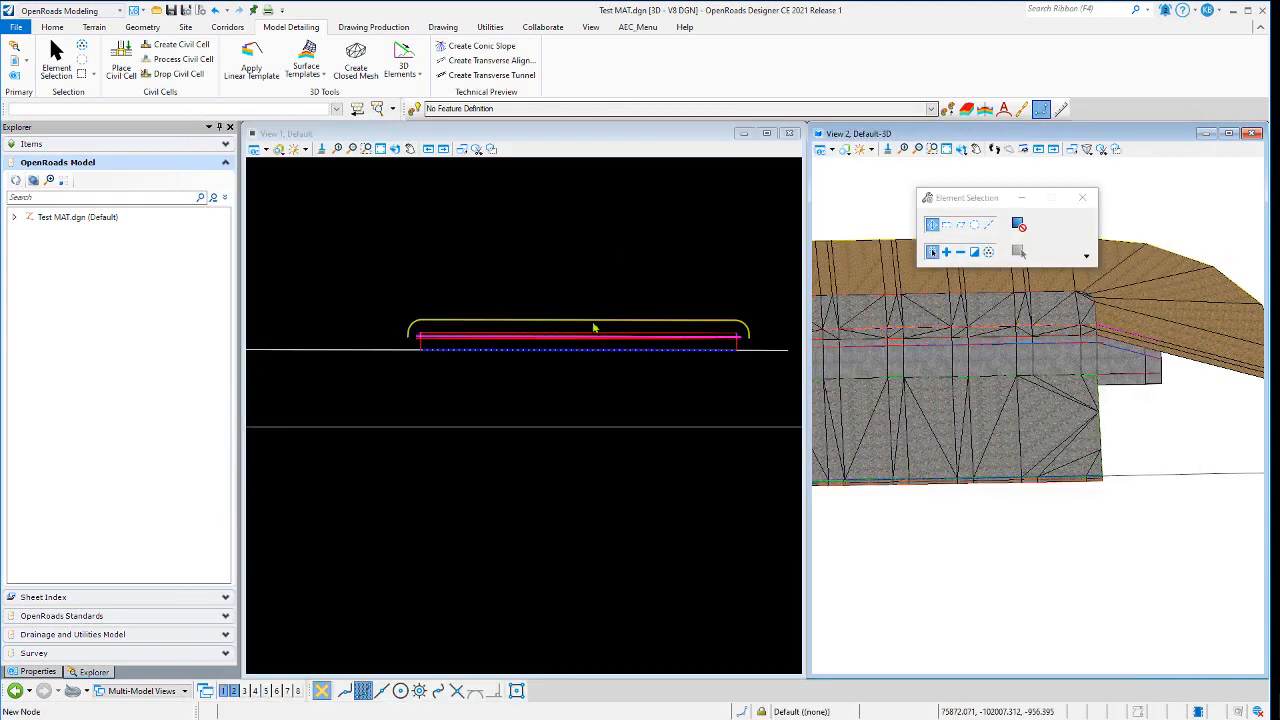
Step: Set the length of the Wall CTRL1 line in the MAT emplacement to 1100 ft in the plan view
scroll(574, 326, up, 5)
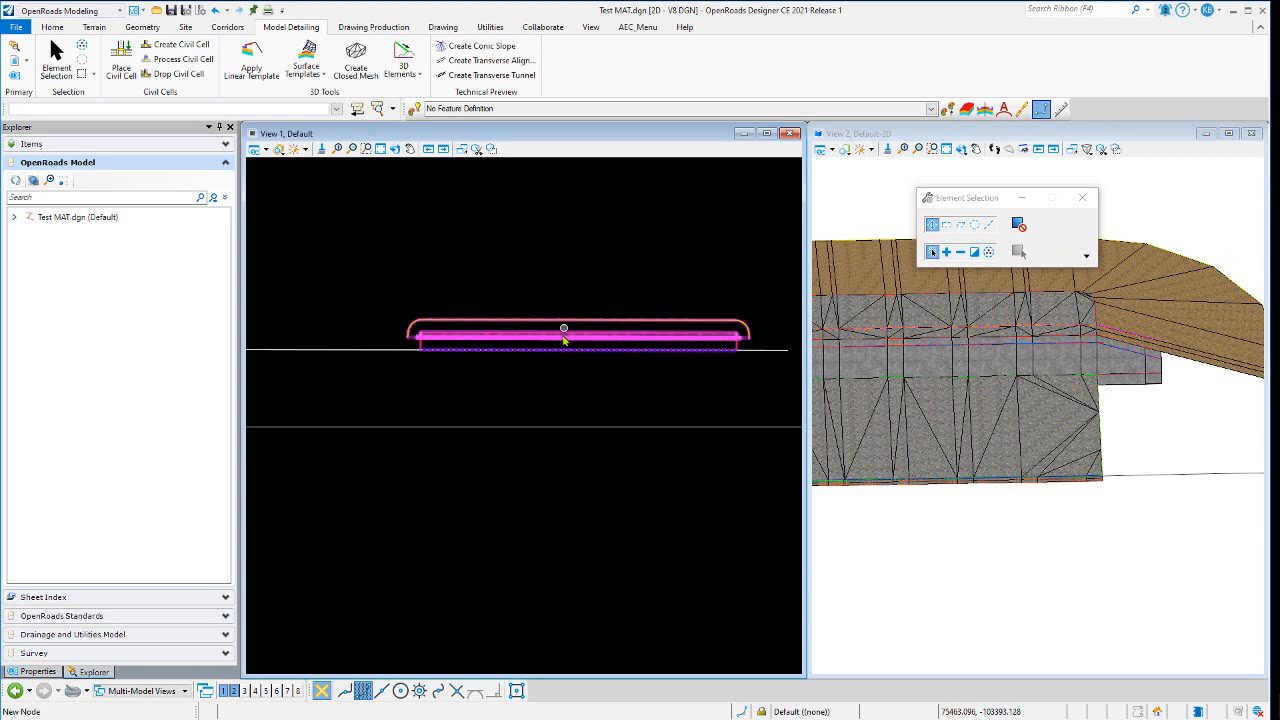
scroll(574, 334, up, 4)
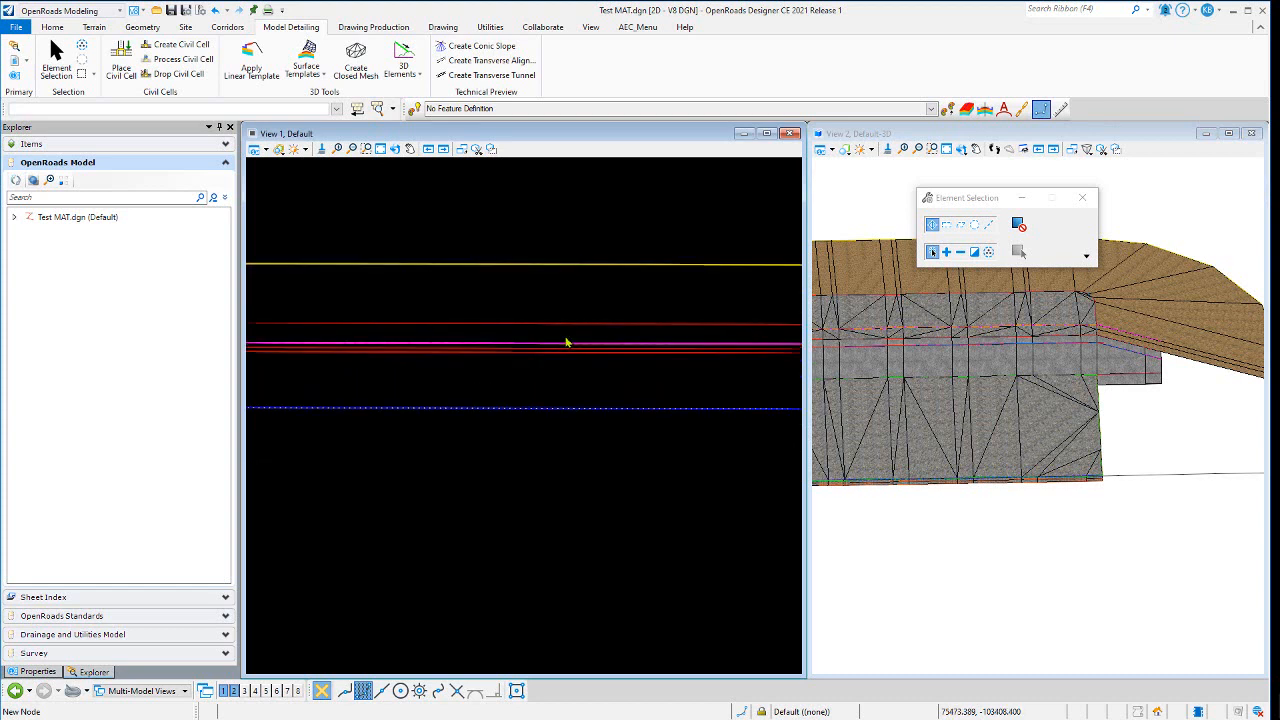
scroll(556, 360, up, 5)
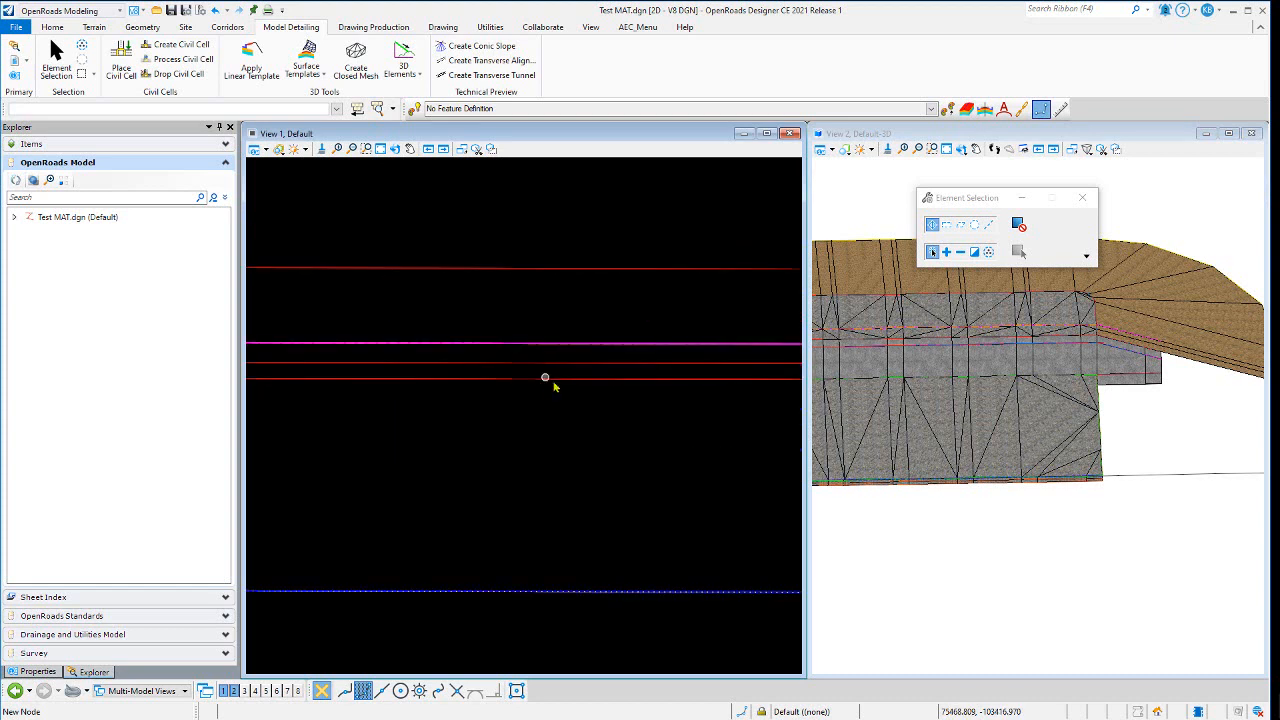
scroll(555, 386, up, 5)
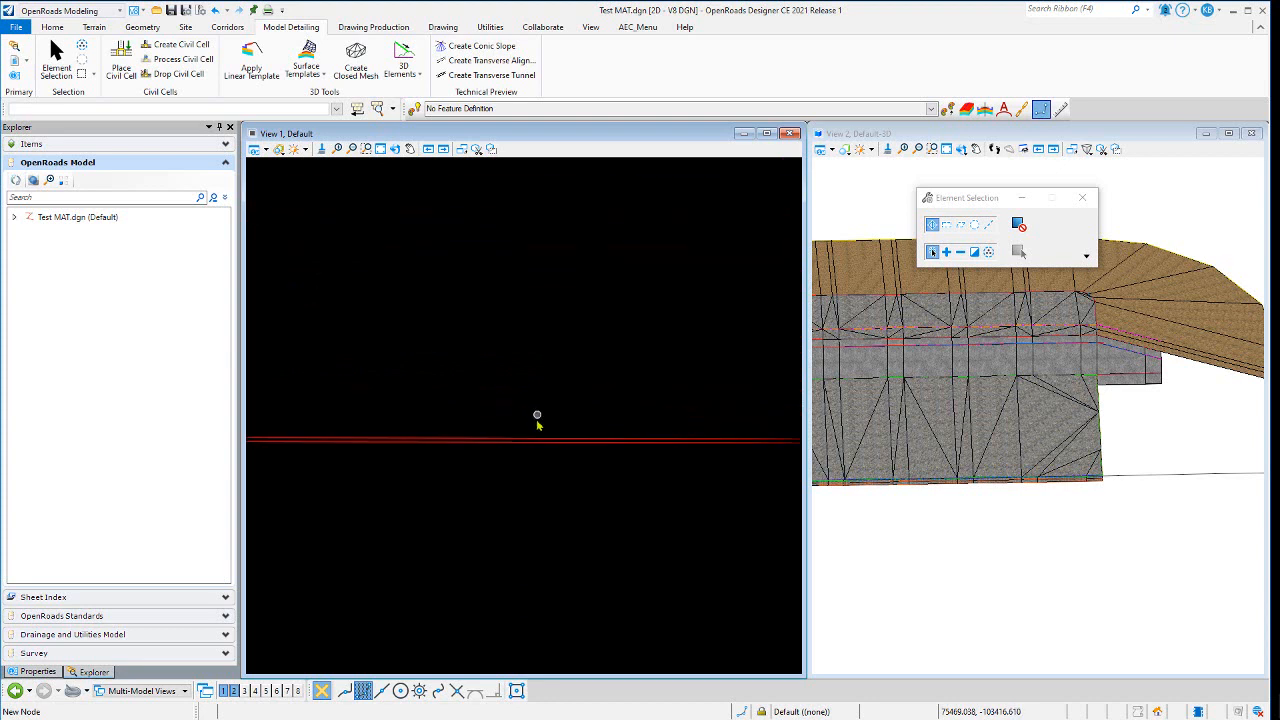
click(536, 438)
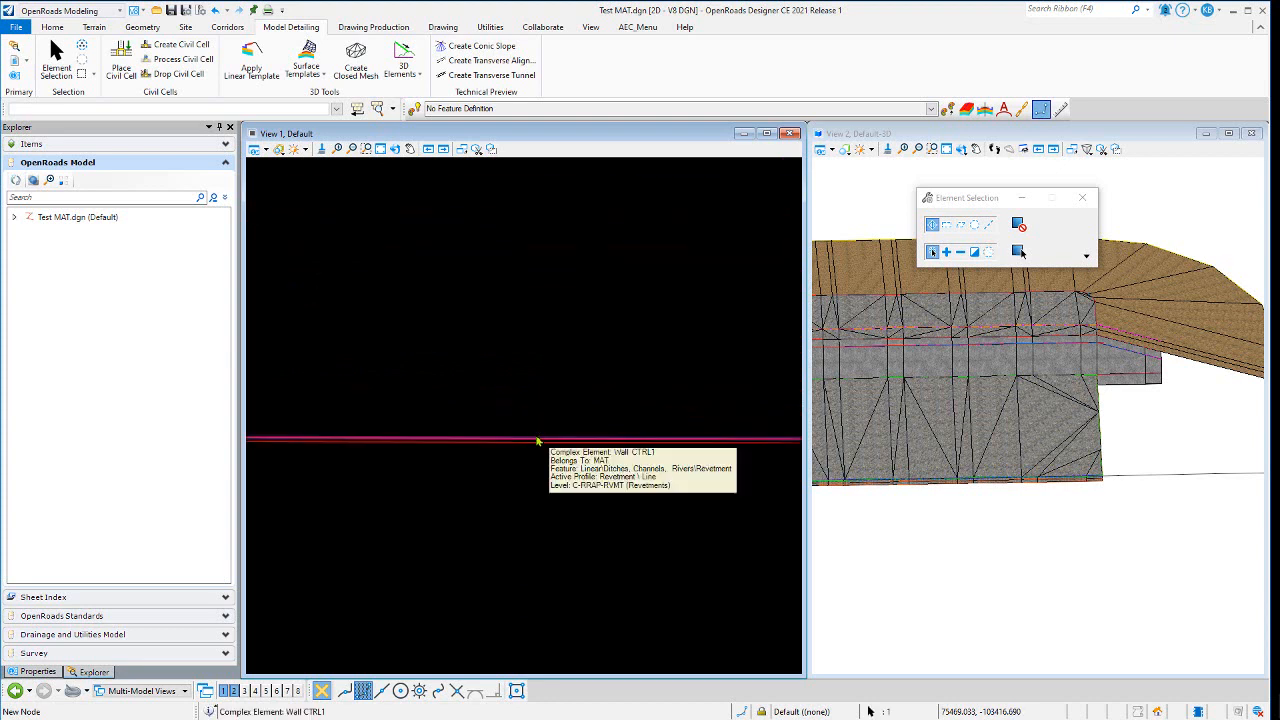
scroll(556, 360, down, 5)
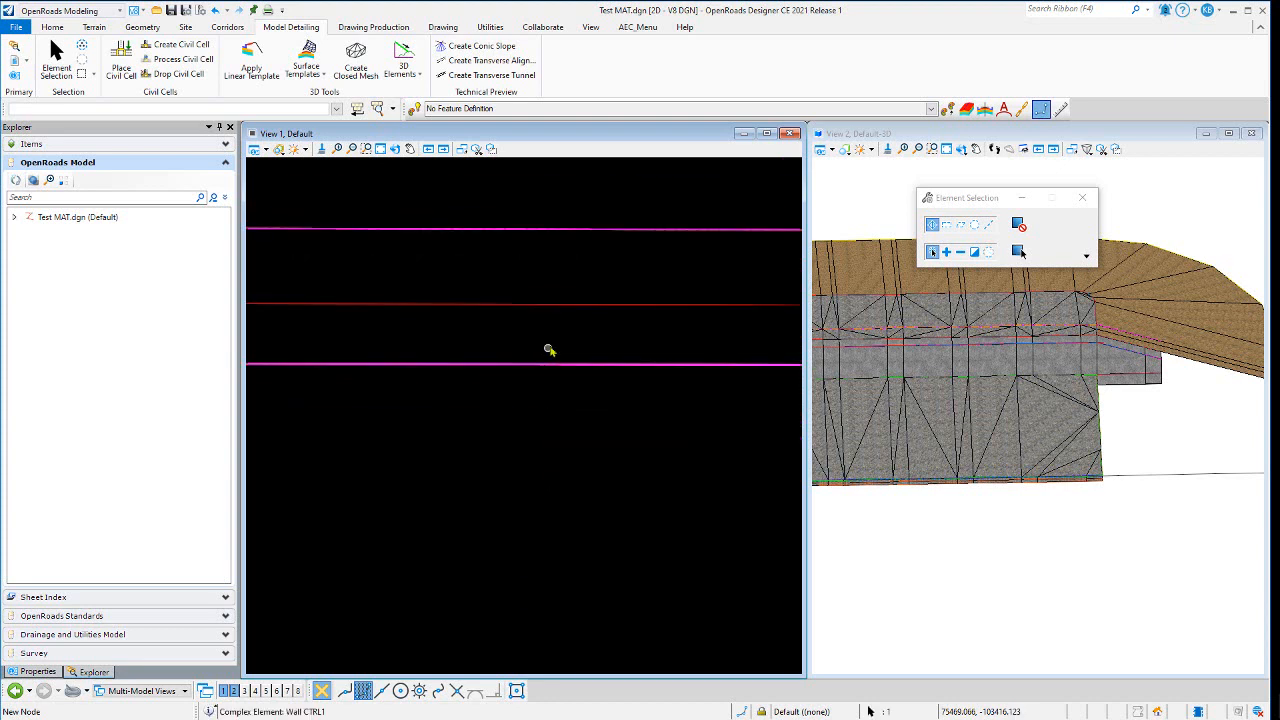
scroll(586, 338, down, 6)
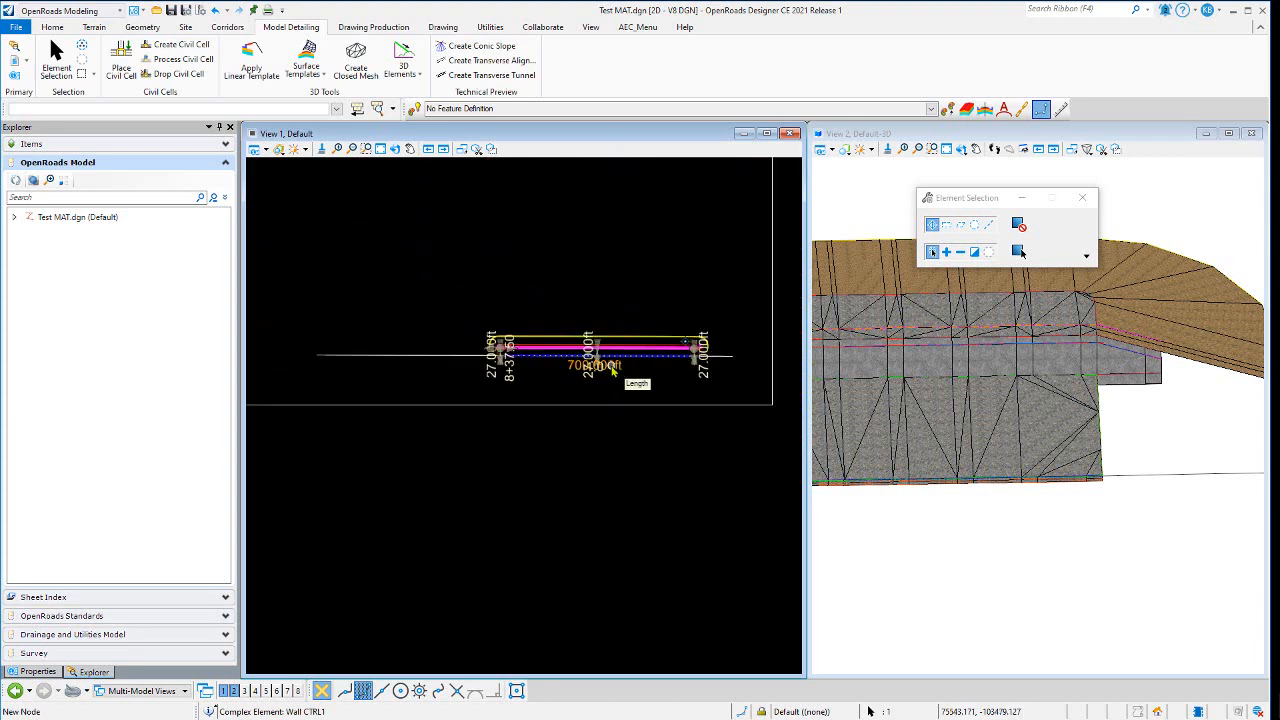
scroll(605, 364, up, 4)
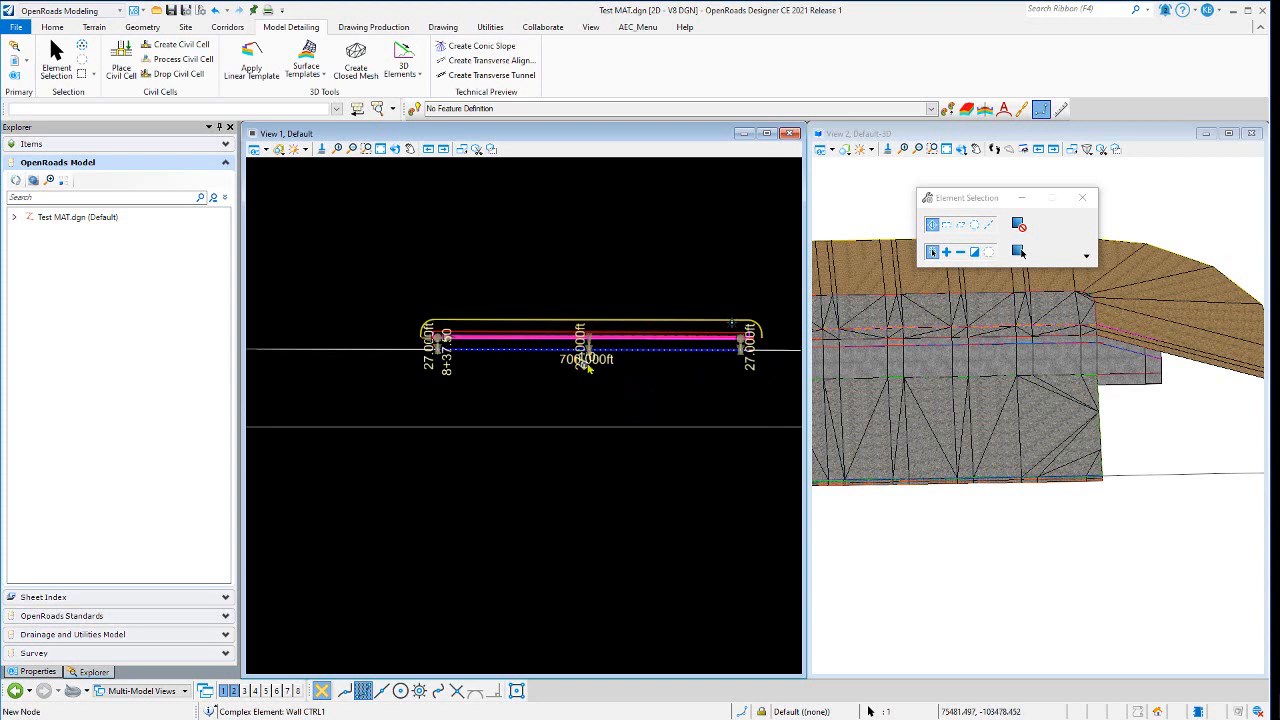
scroll(592, 355, up, 1)
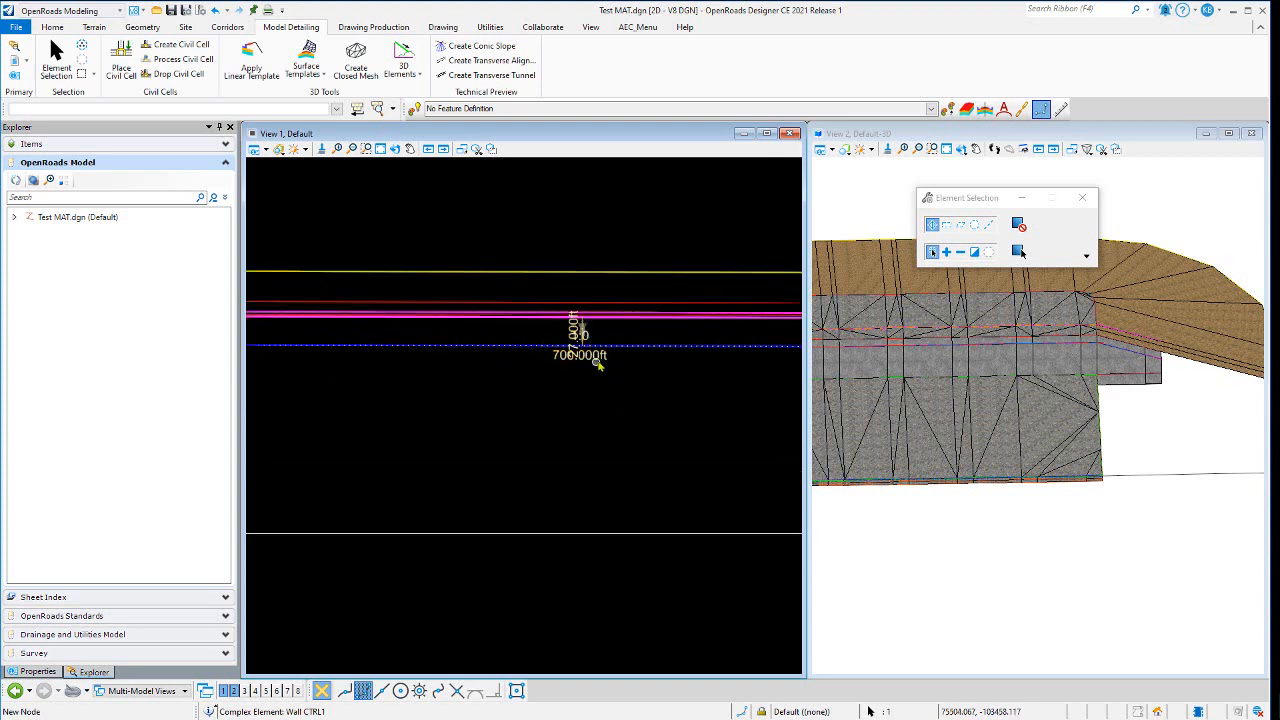
scroll(619, 367, down, 3)
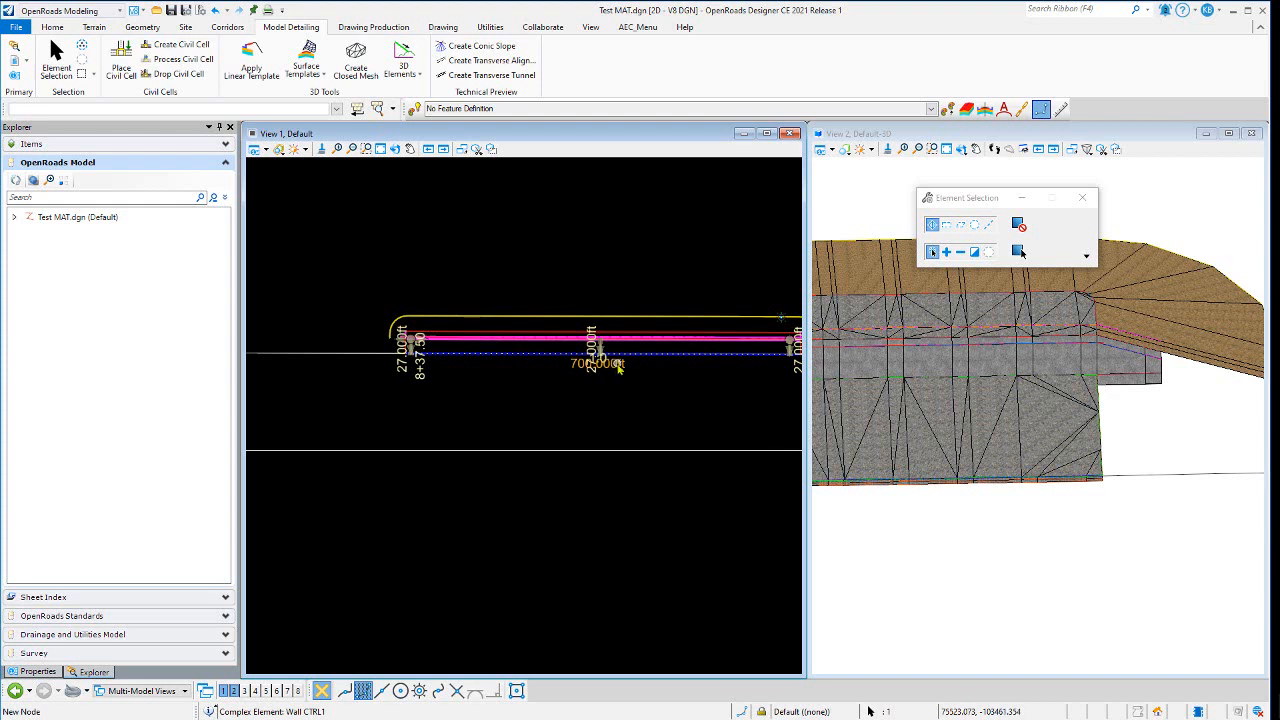
click(618, 368)
text(1100)
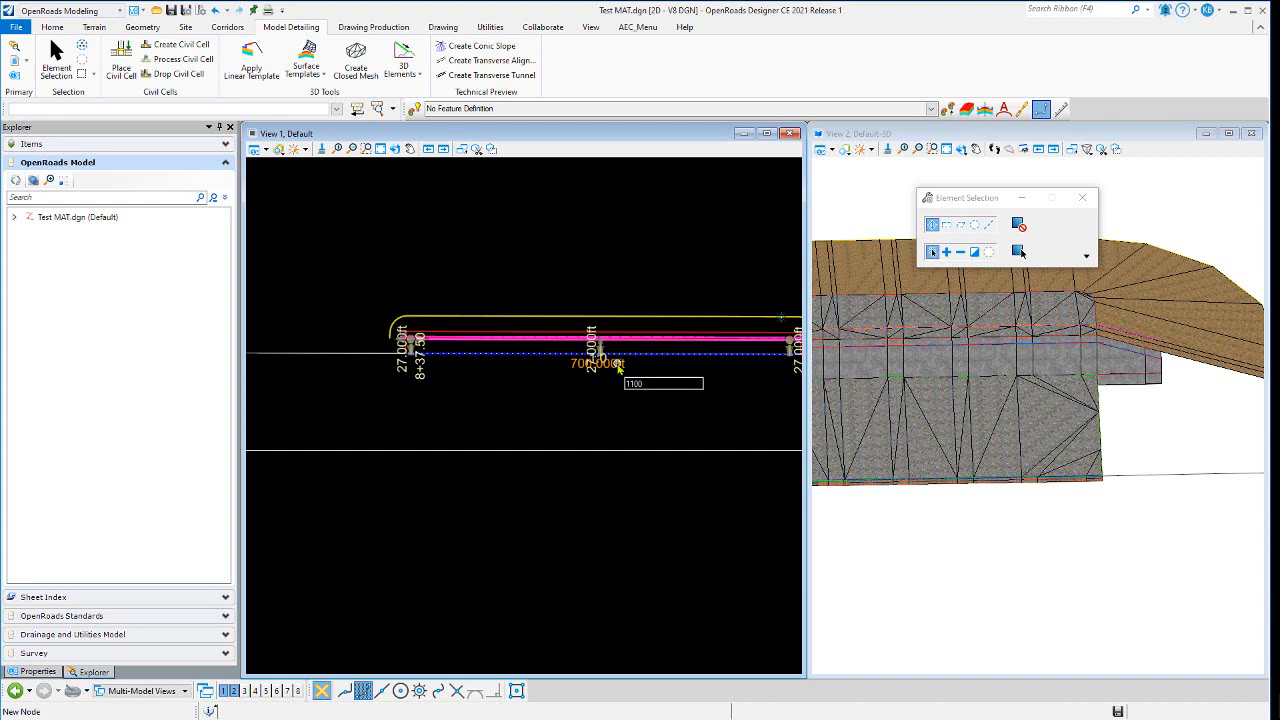
key(Return)
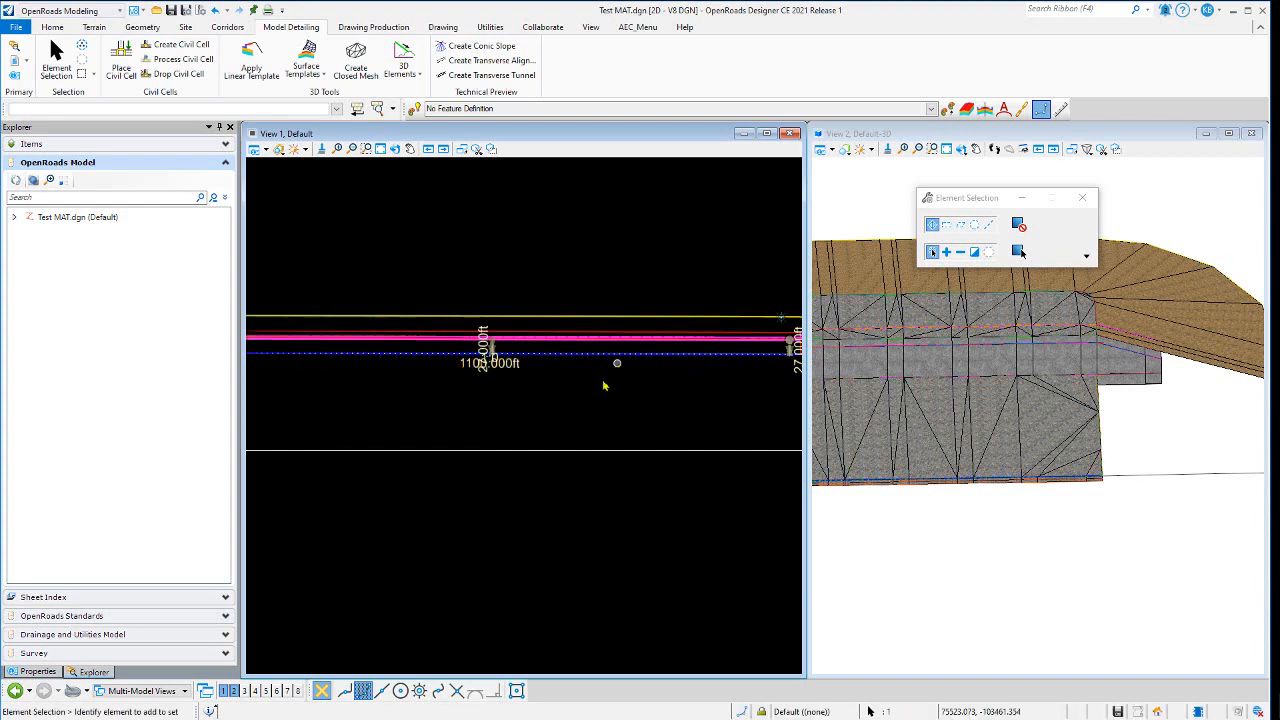
scroll(603, 383, down, 1)
scroll(603, 383, down, 1)
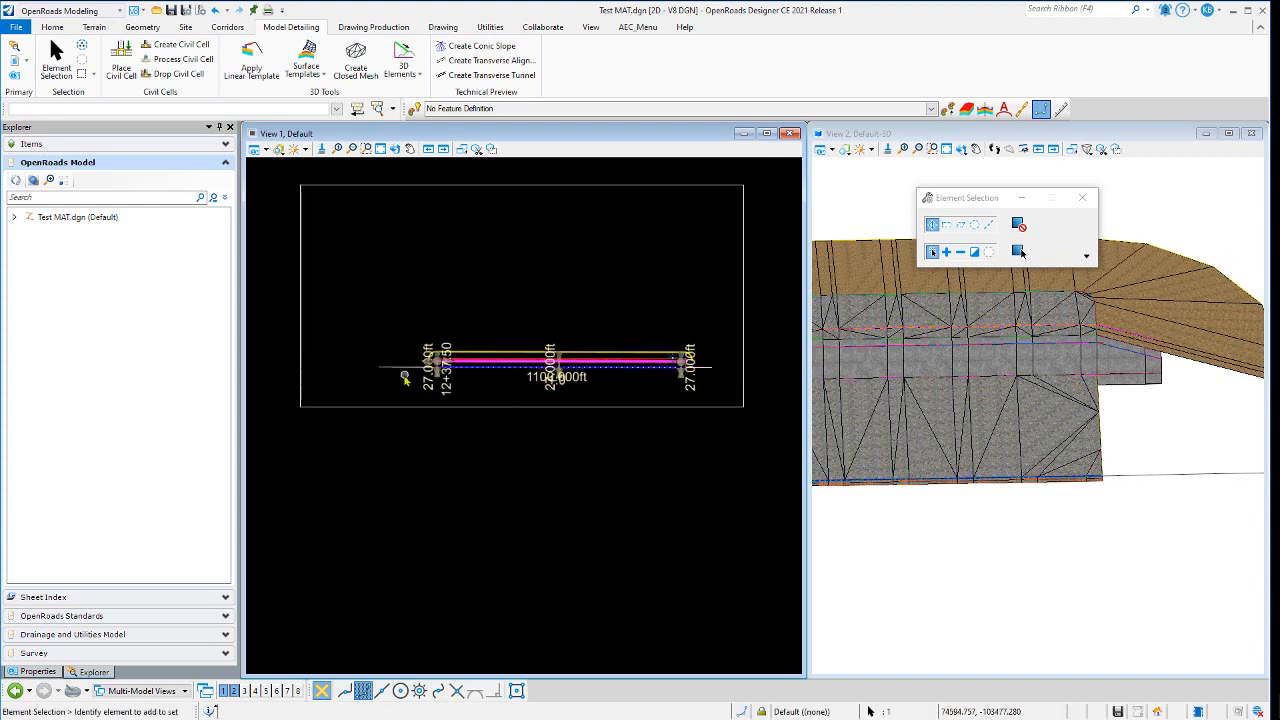
scroll(452, 367, up, 4)
scroll(713, 391, up, 3)
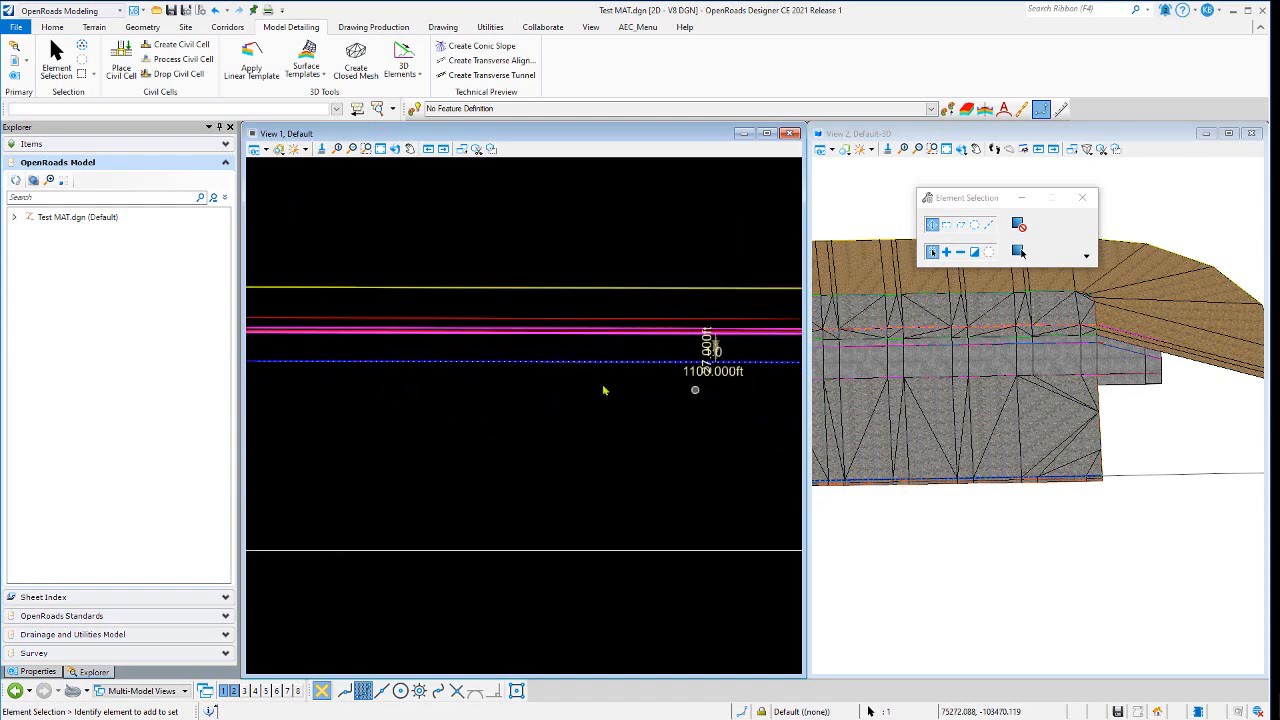
Step: Examine the dimensions along Wall CTRL1 and at both of its ends in plan, and check the emplacement's end in 3D
scroll(604, 388, down, 3)
scroll(356, 358, up, 1)
scroll(381, 367, down, 6)
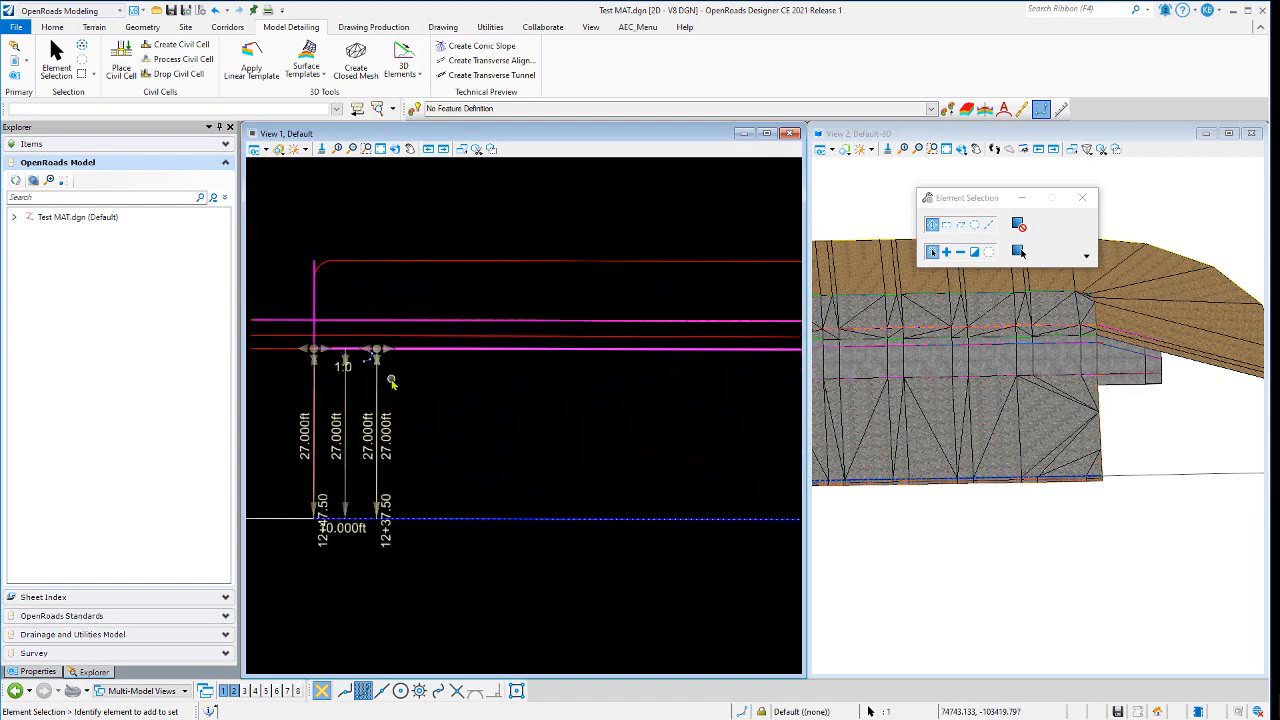
scroll(371, 360, down, 3)
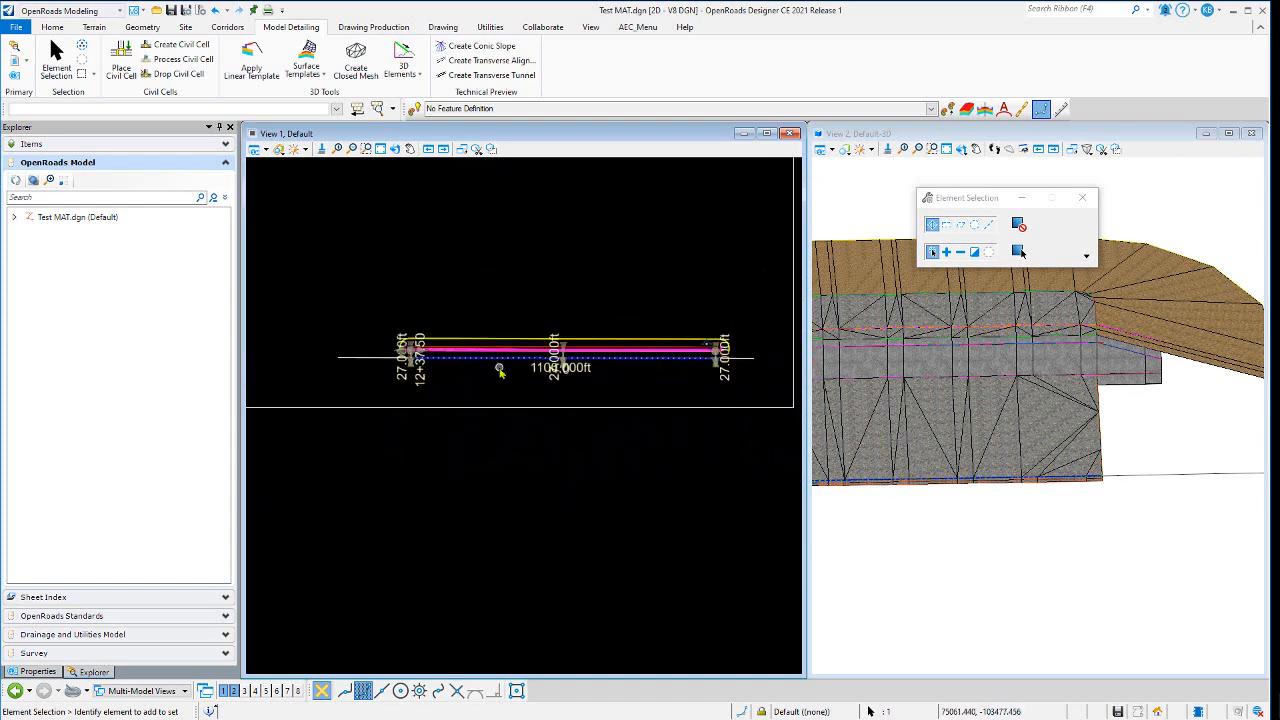
scroll(672, 368, up, 5)
scroll(667, 371, up, 4)
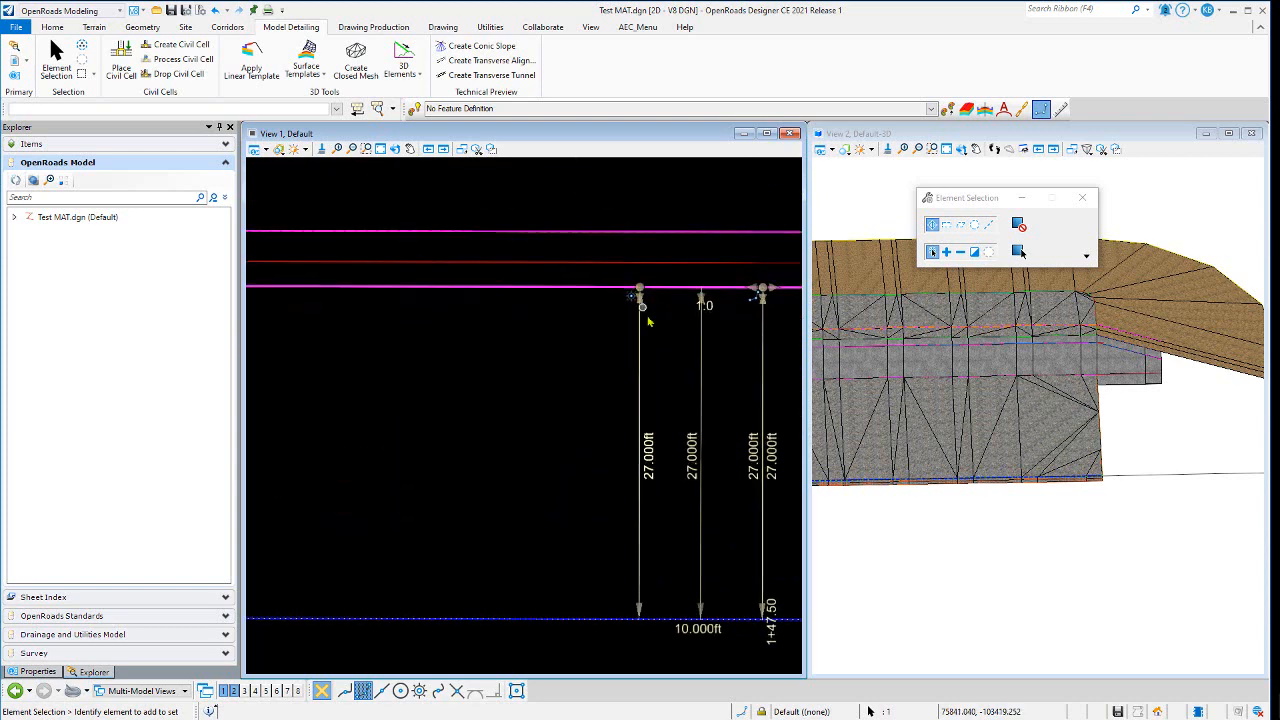
scroll(748, 365, down, 8)
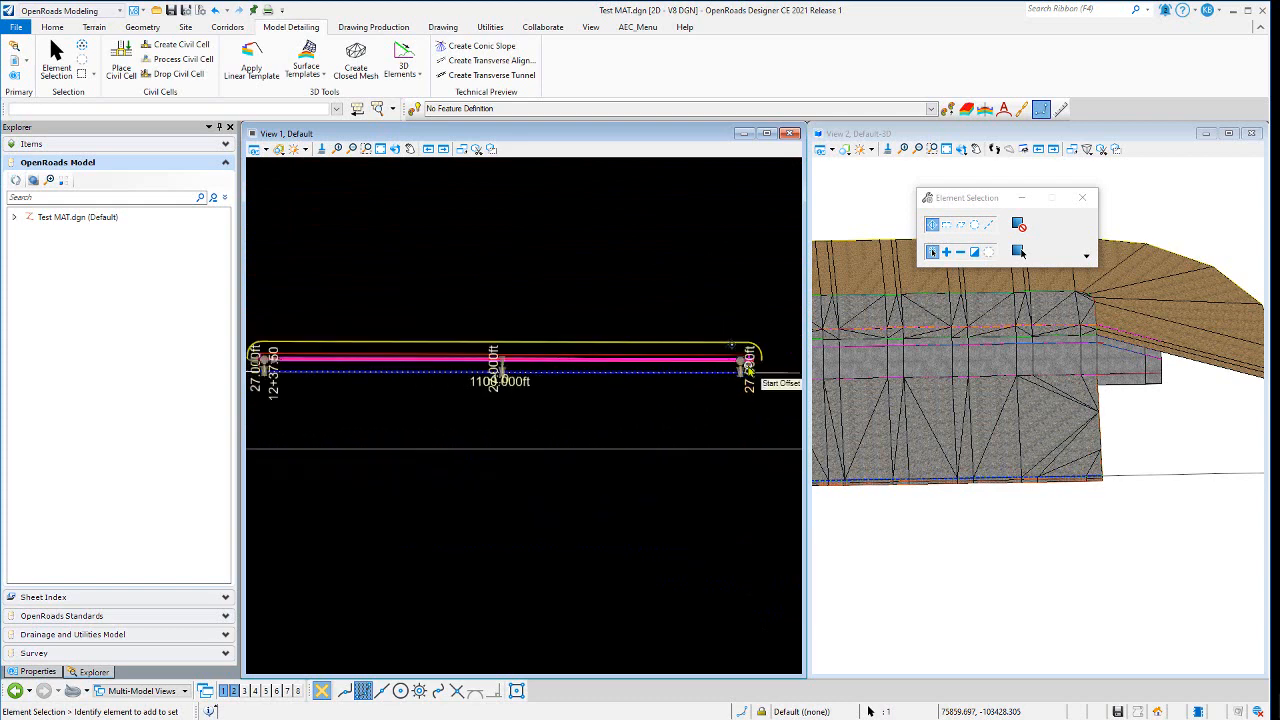
scroll(266, 368, up, 5)
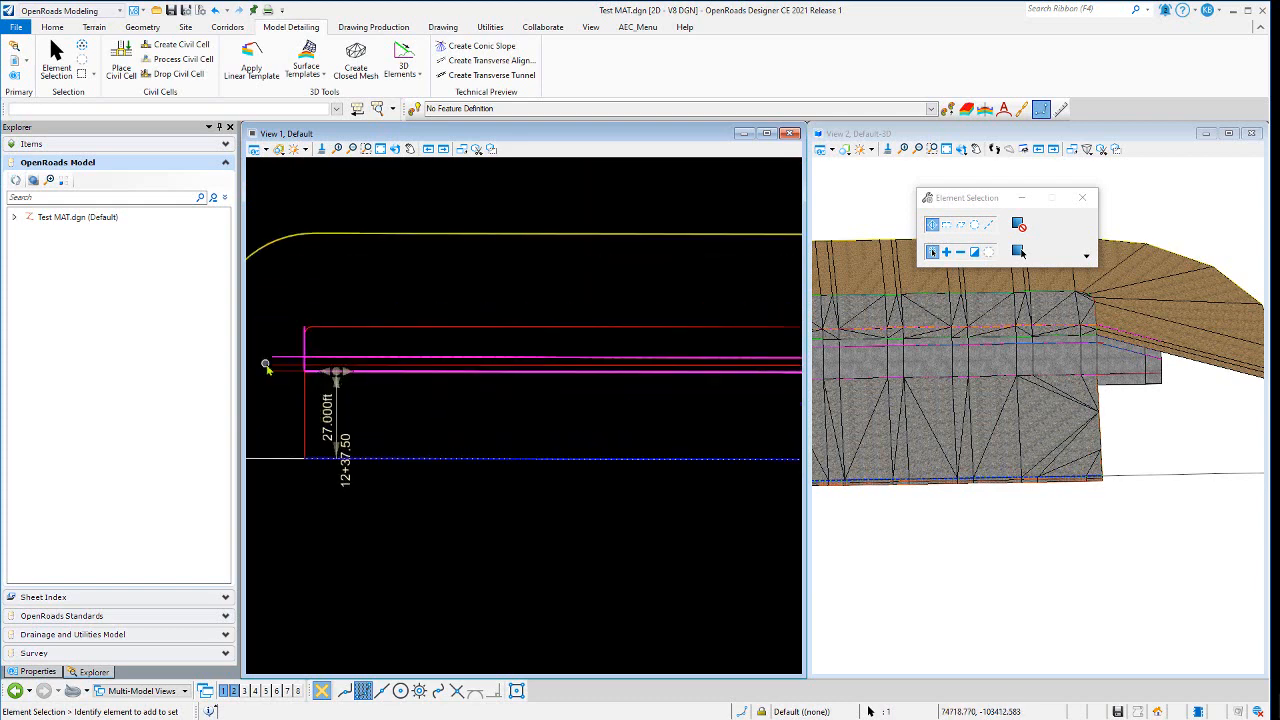
scroll(286, 367, up, 5)
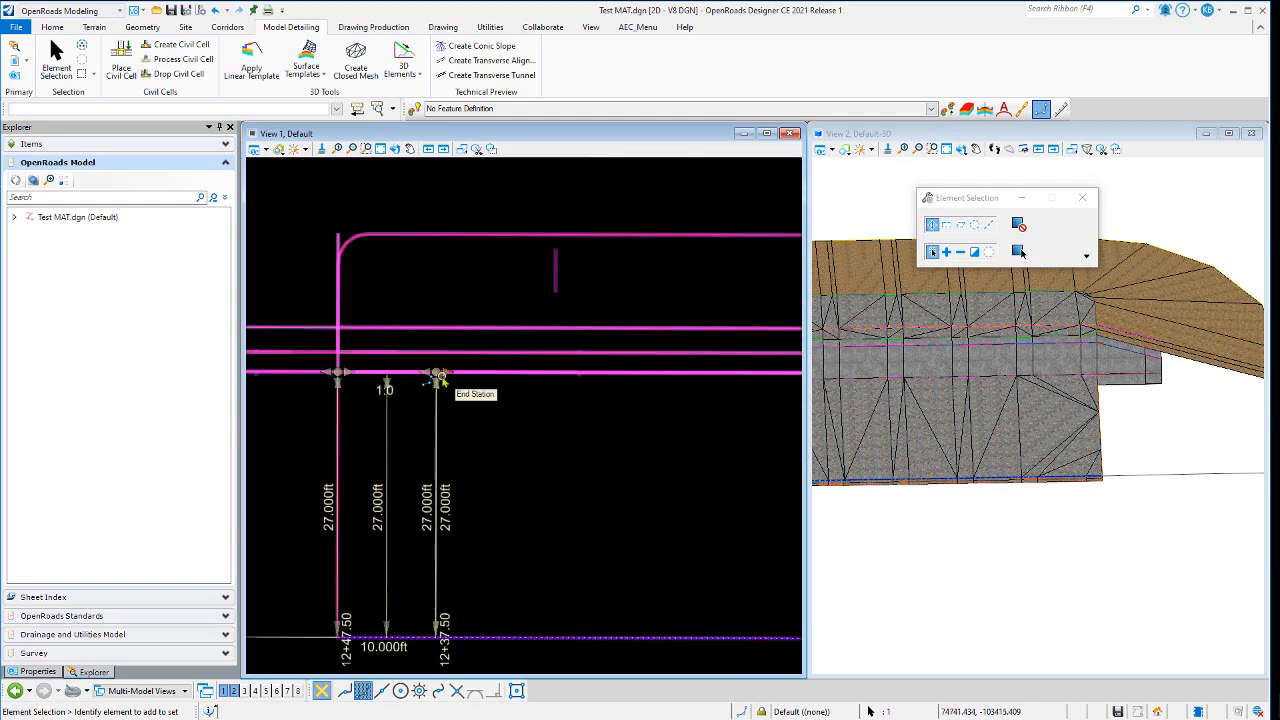
scroll(435, 373, down, 4)
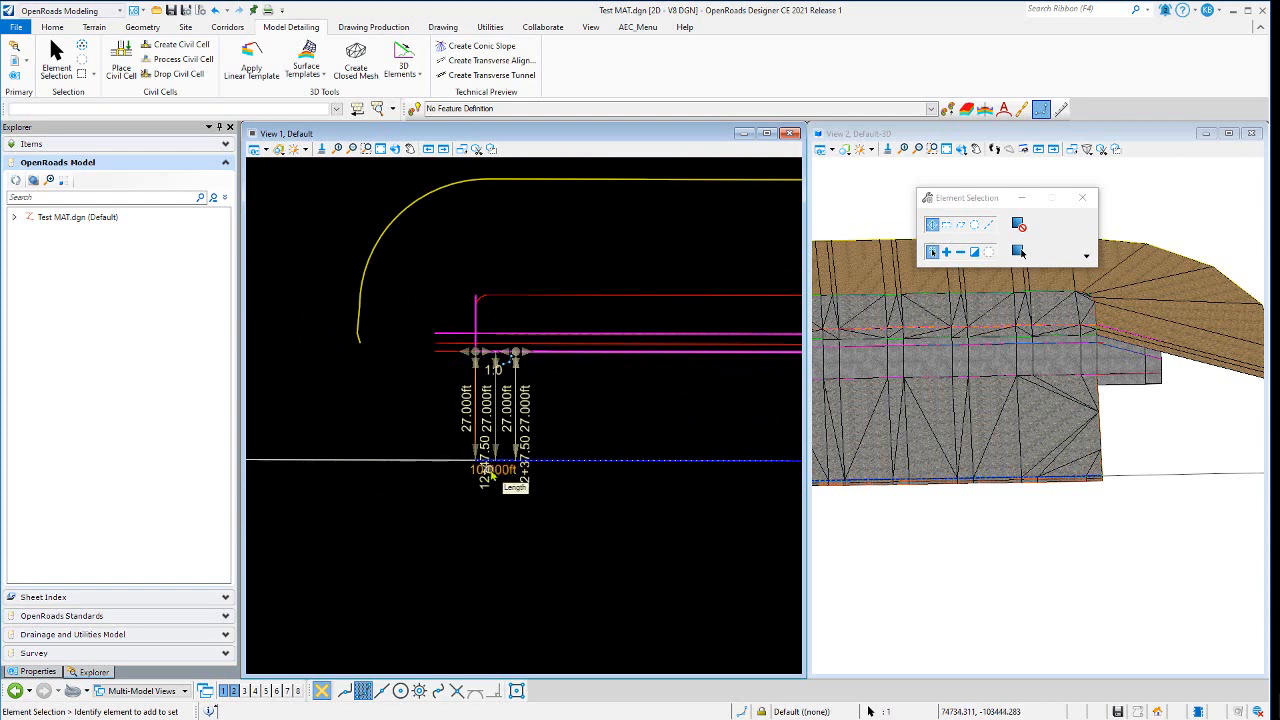
scroll(1184, 422, down, 5)
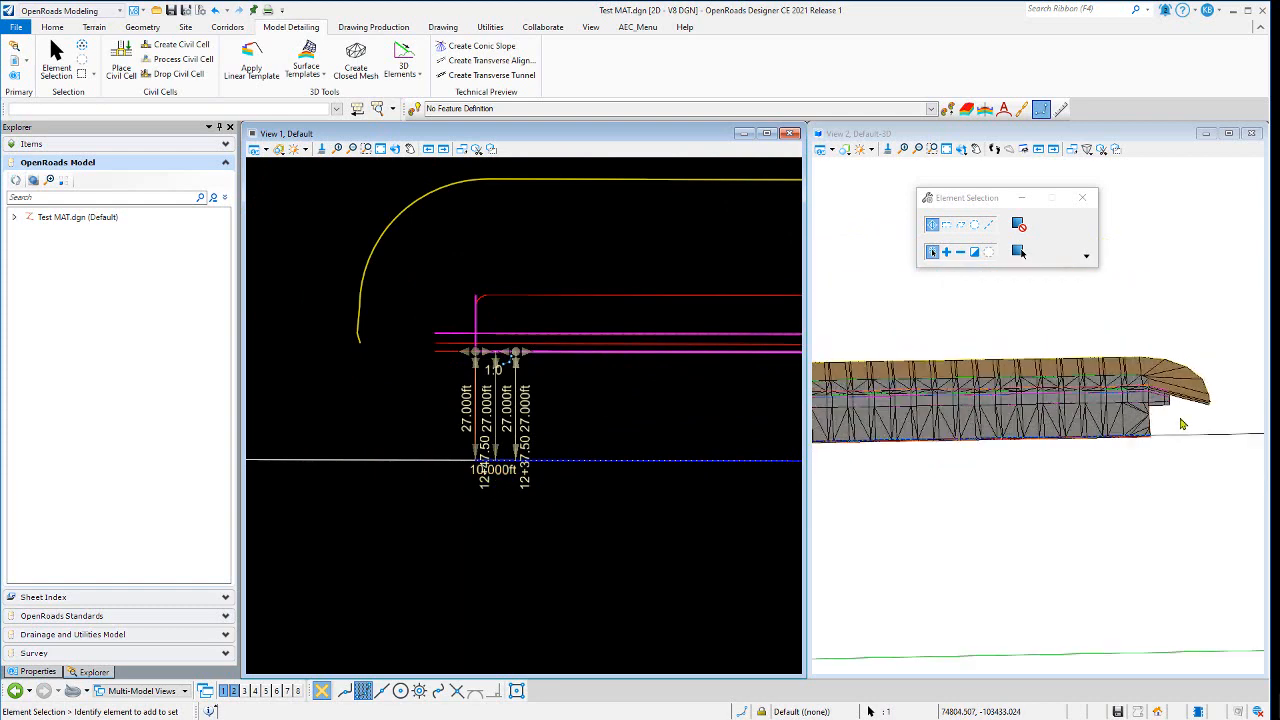
Step: Switch to MAT.pdf in Adobe Acrobat, examine the wall end and berm extension at control point B, then return to OpenRoads Designer
key(alt+Tab)
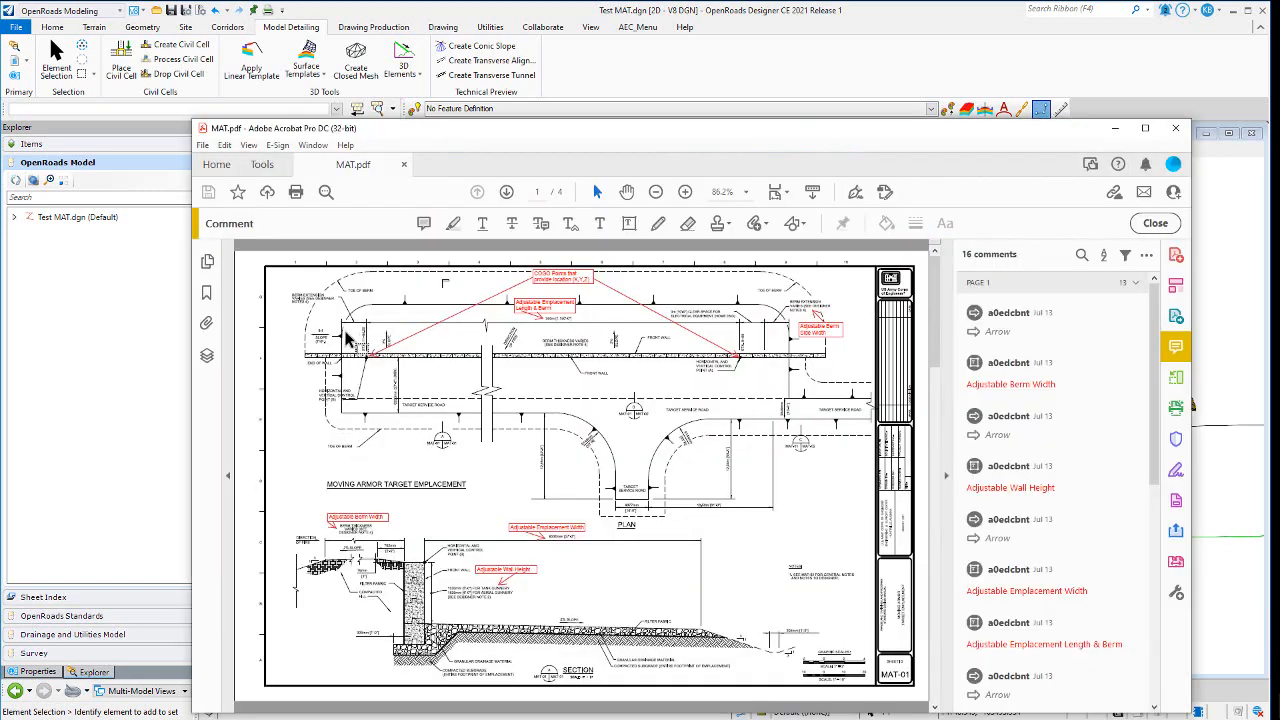
ctrl+scroll(365, 345, up, 7)
ctrl+scroll(452, 420, down, 3)
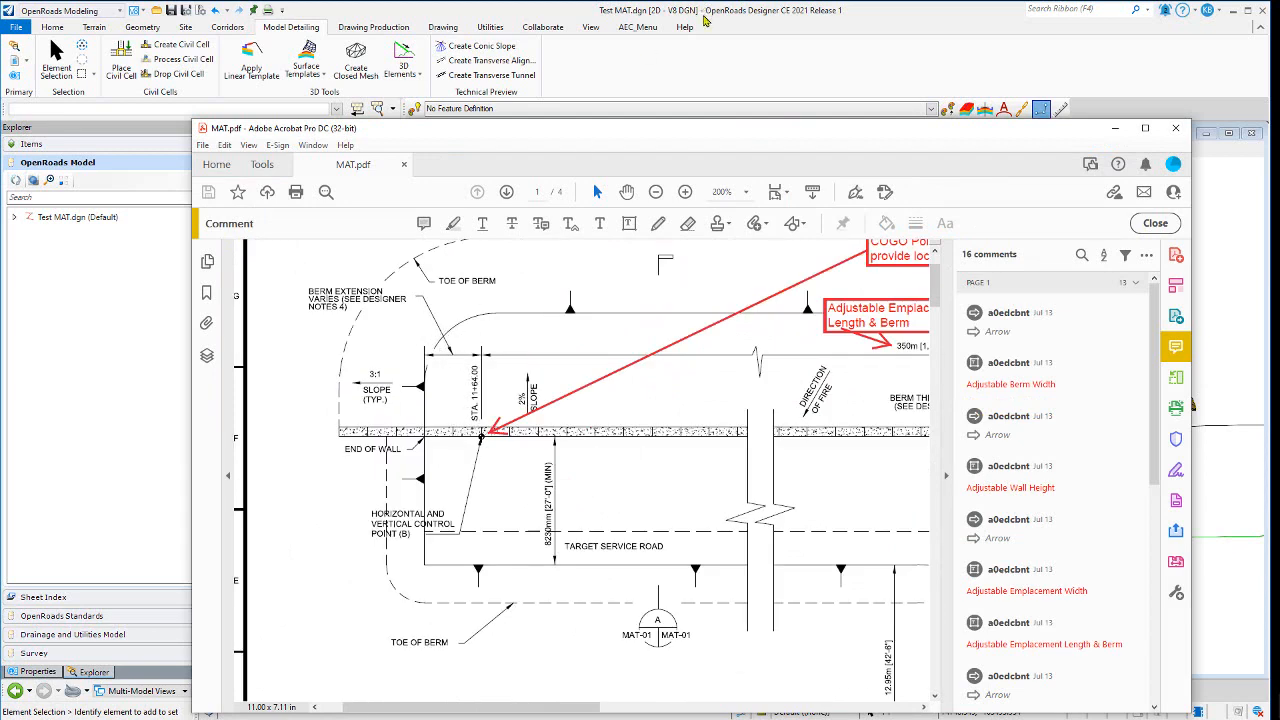
key(alt+Tab)
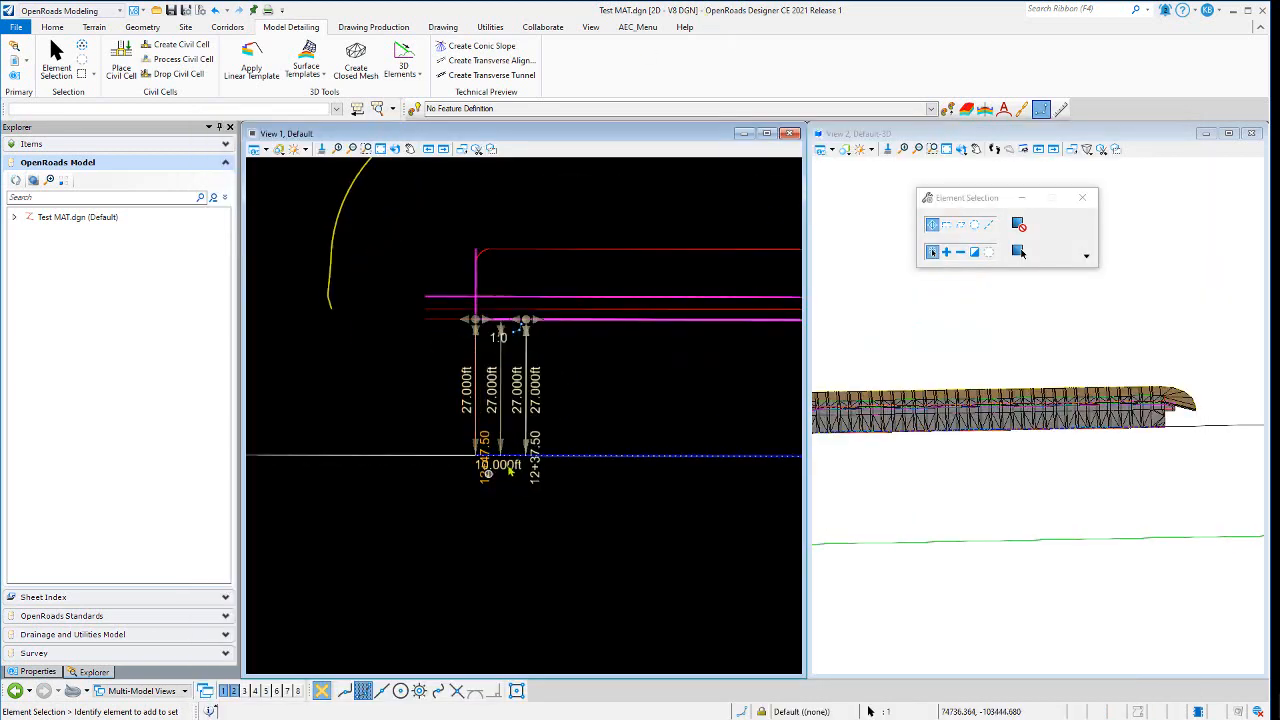
Step: Open the 10 ft length dimension at the west end of Wall CTRL1 for editing
scroll(478, 472, up, 1)
click(503, 466)
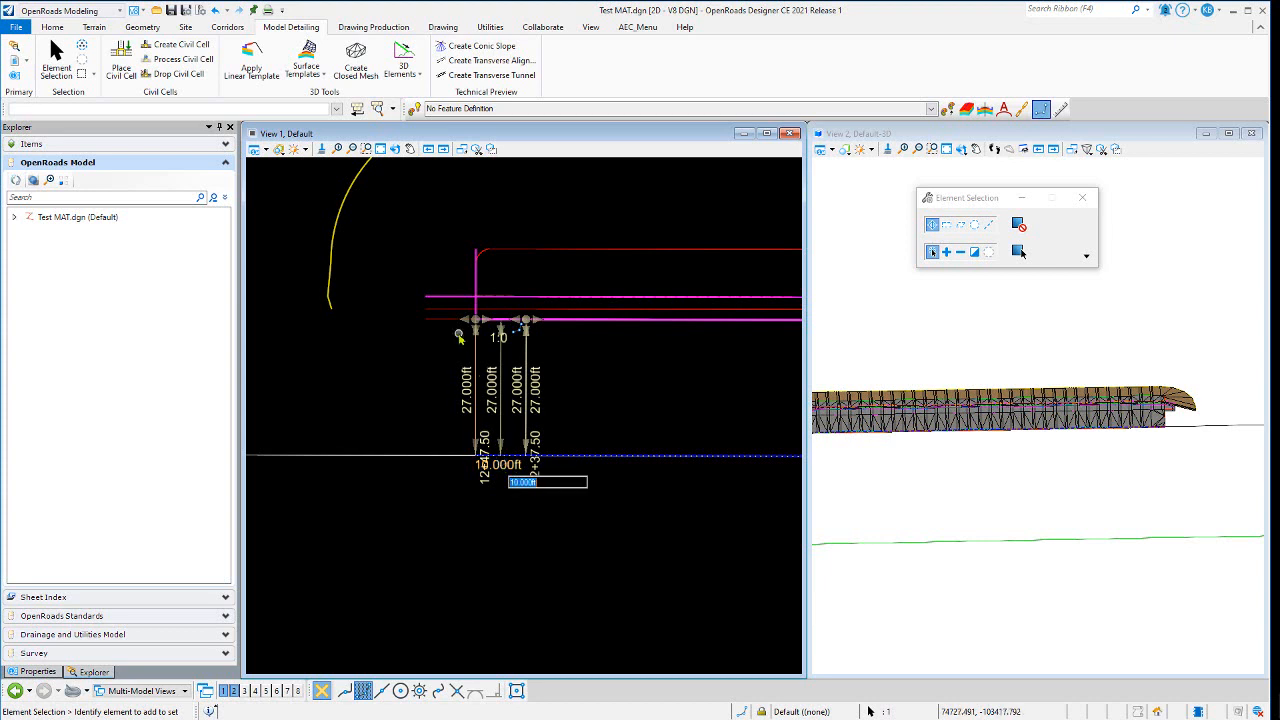
scroll(451, 318, up, 1)
Step: Select the Wall Transition_L line at the wall's west end and examine the wall transition and emplacement in plan and 3D
scroll(451, 318, up, 4)
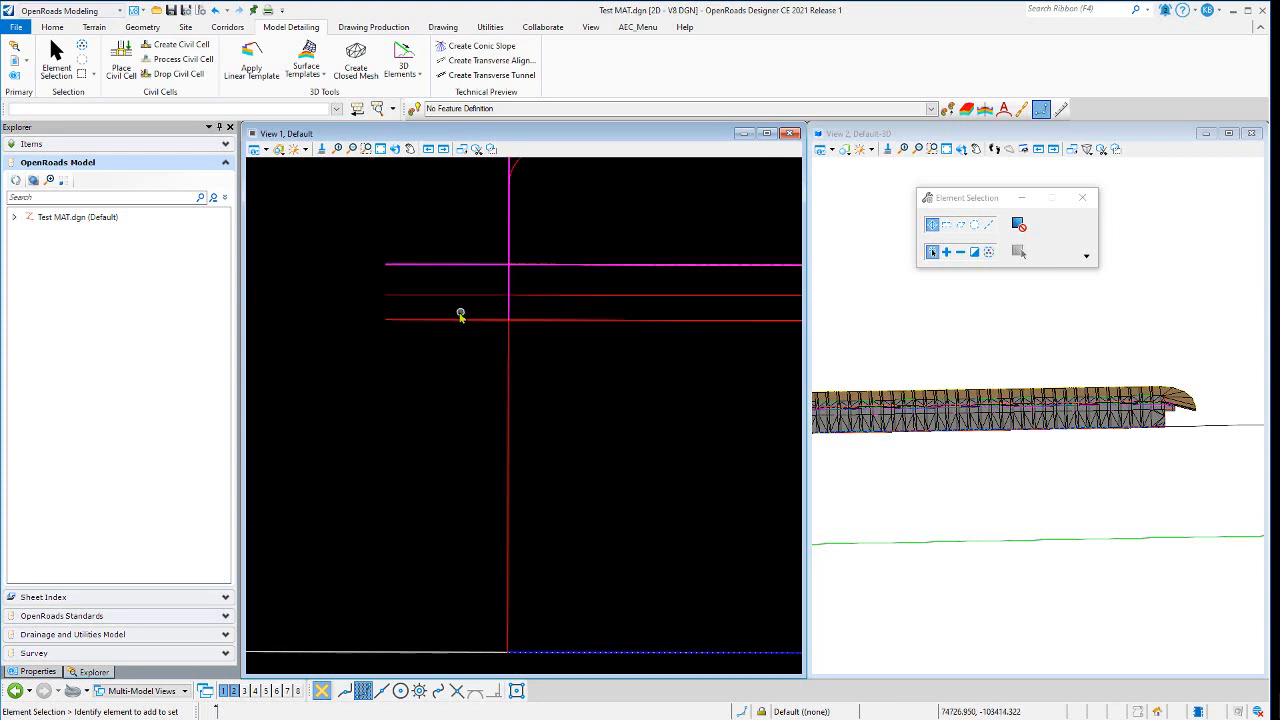
scroll(461, 337, up, 1)
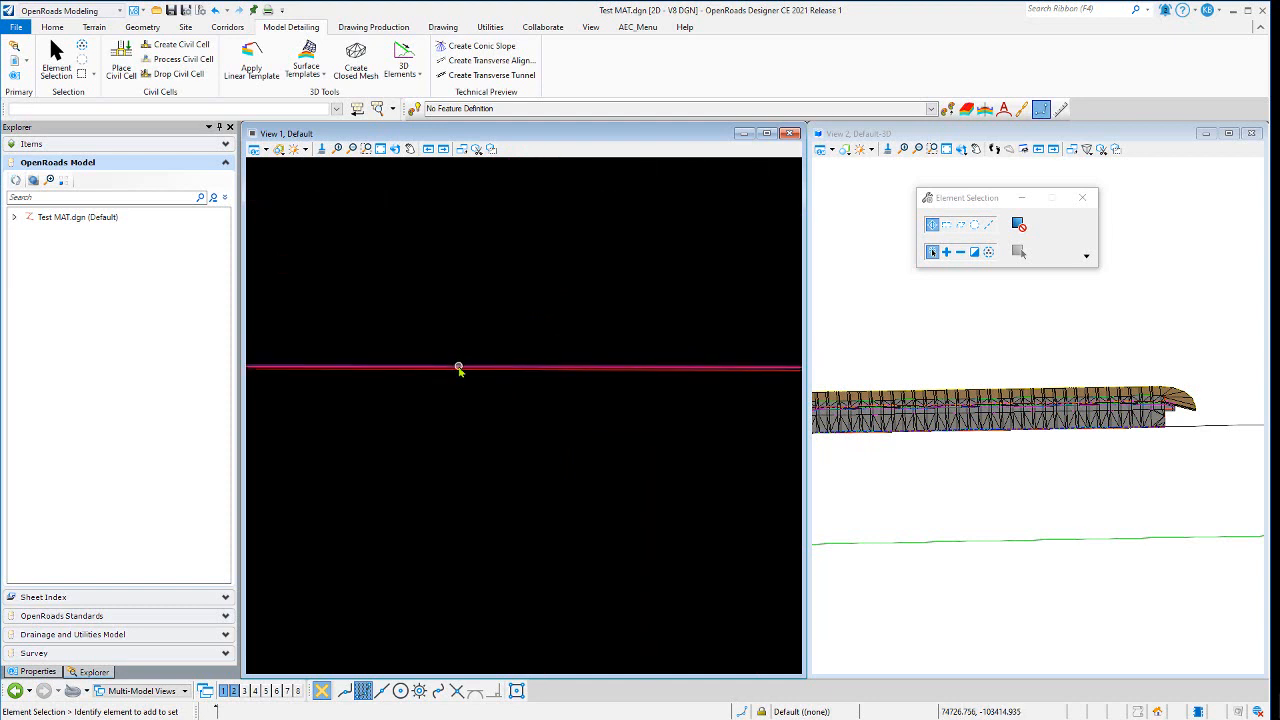
click(459, 368)
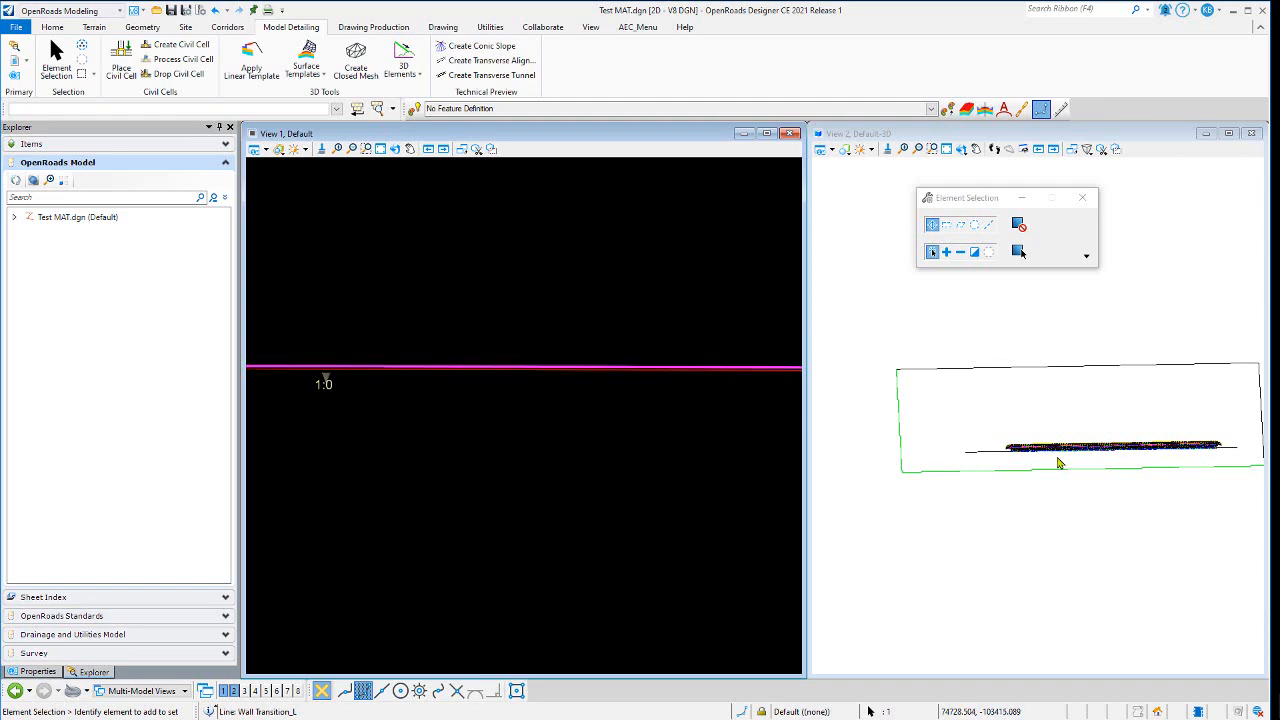
scroll(1012, 452, up, 6)
scroll(1010, 449, up, 2)
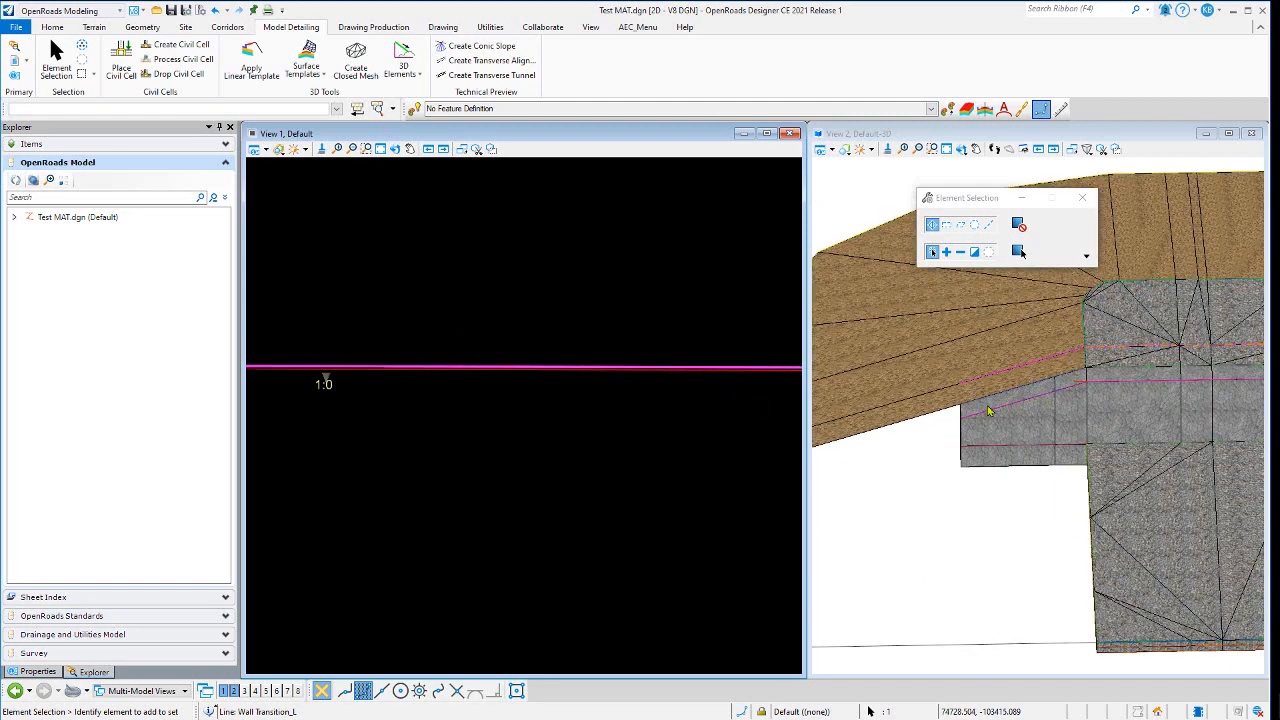
scroll(368, 420, down, 4)
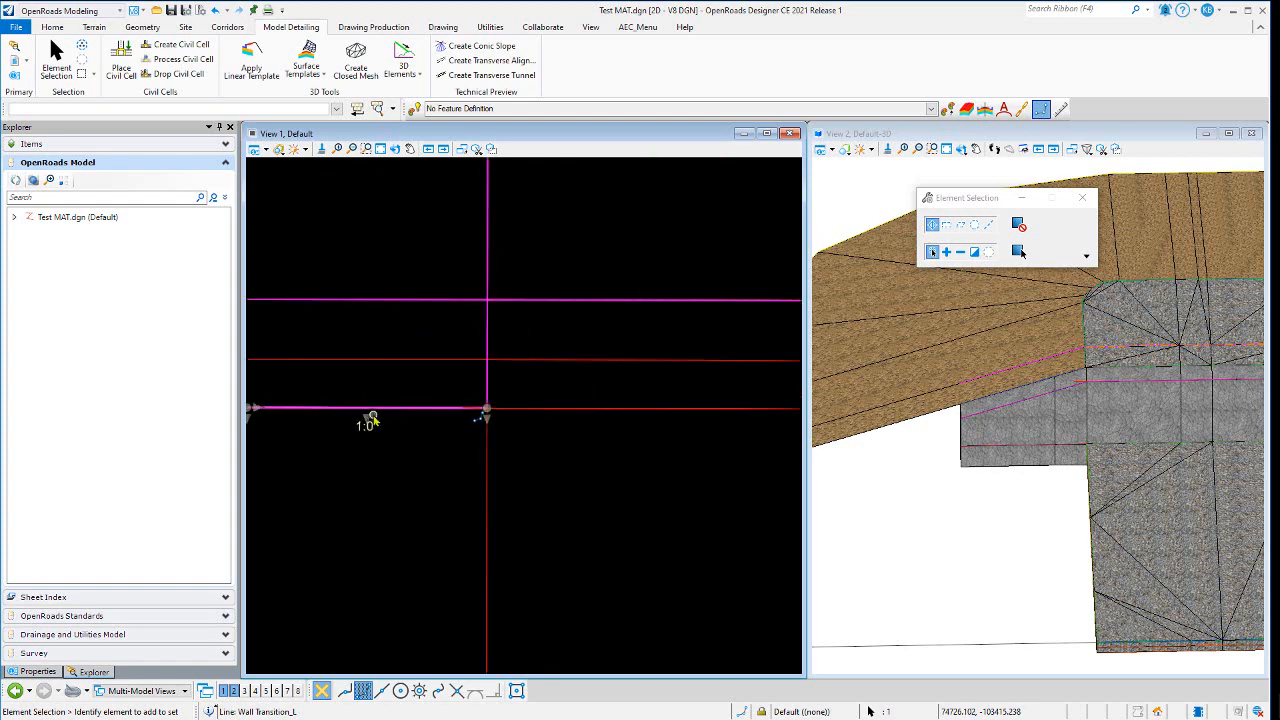
scroll(376, 440, down, 4)
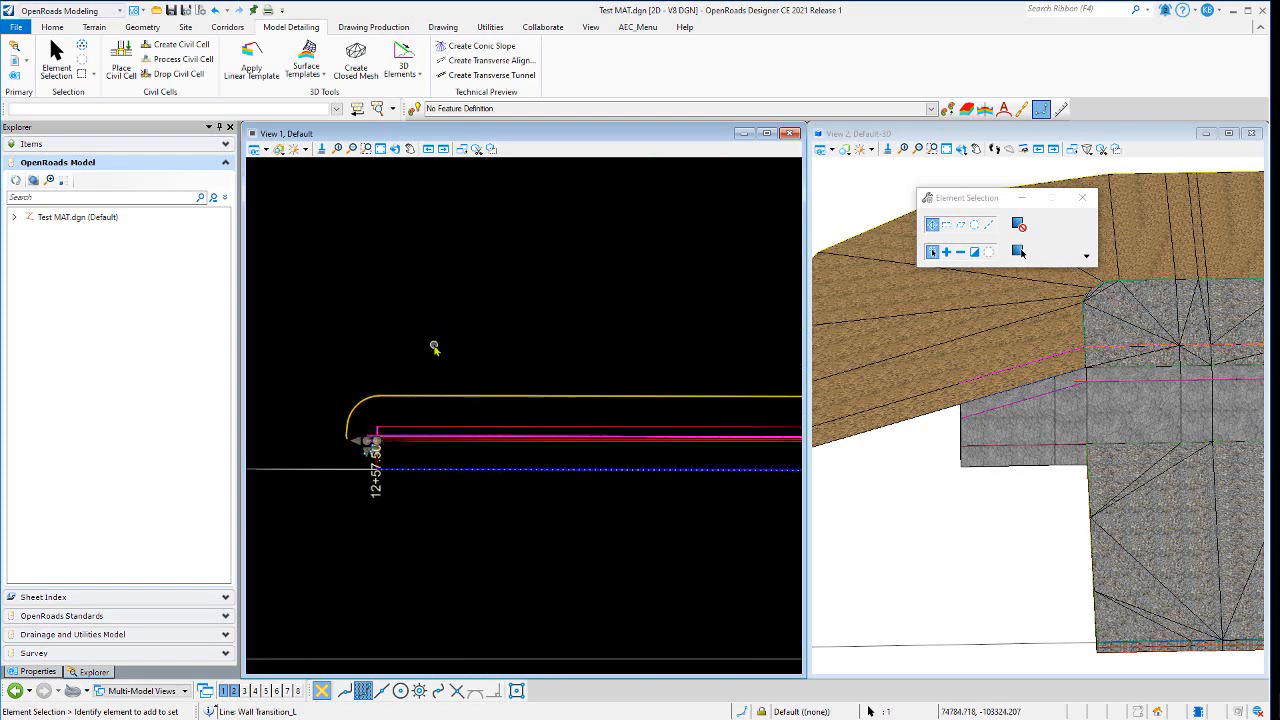
scroll(443, 370, down, 4)
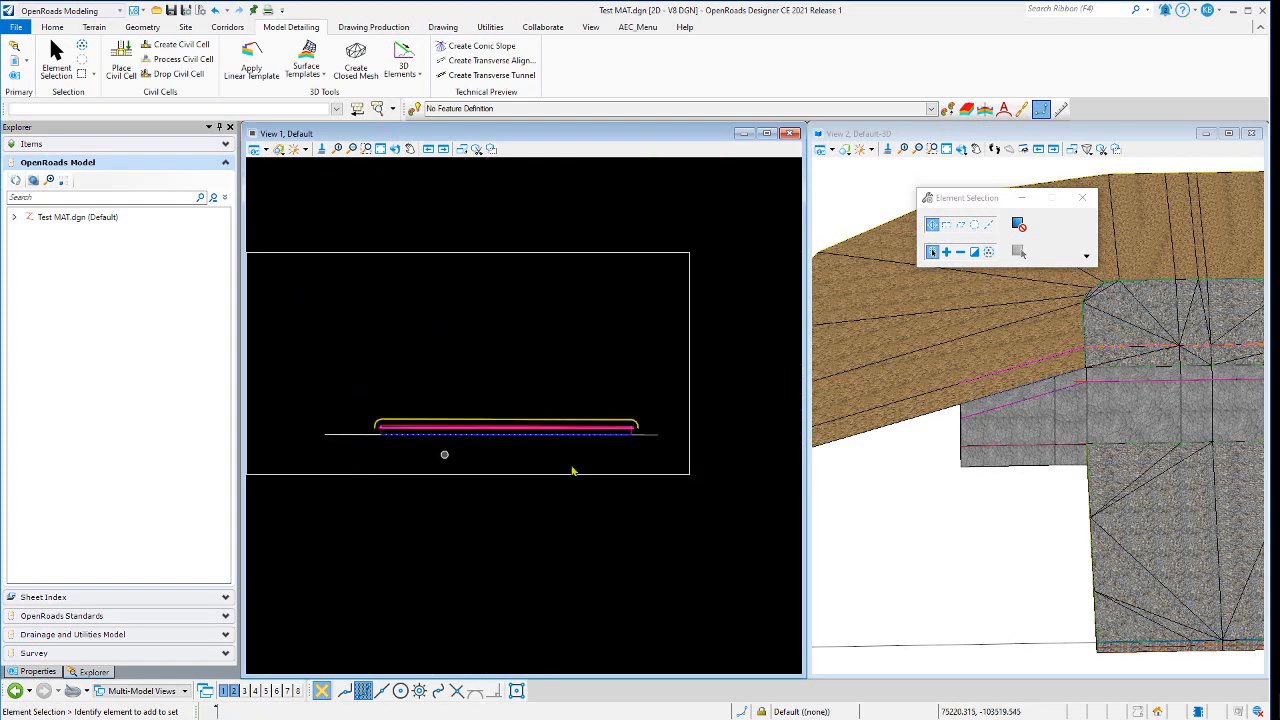
scroll(935, 415, down, 4)
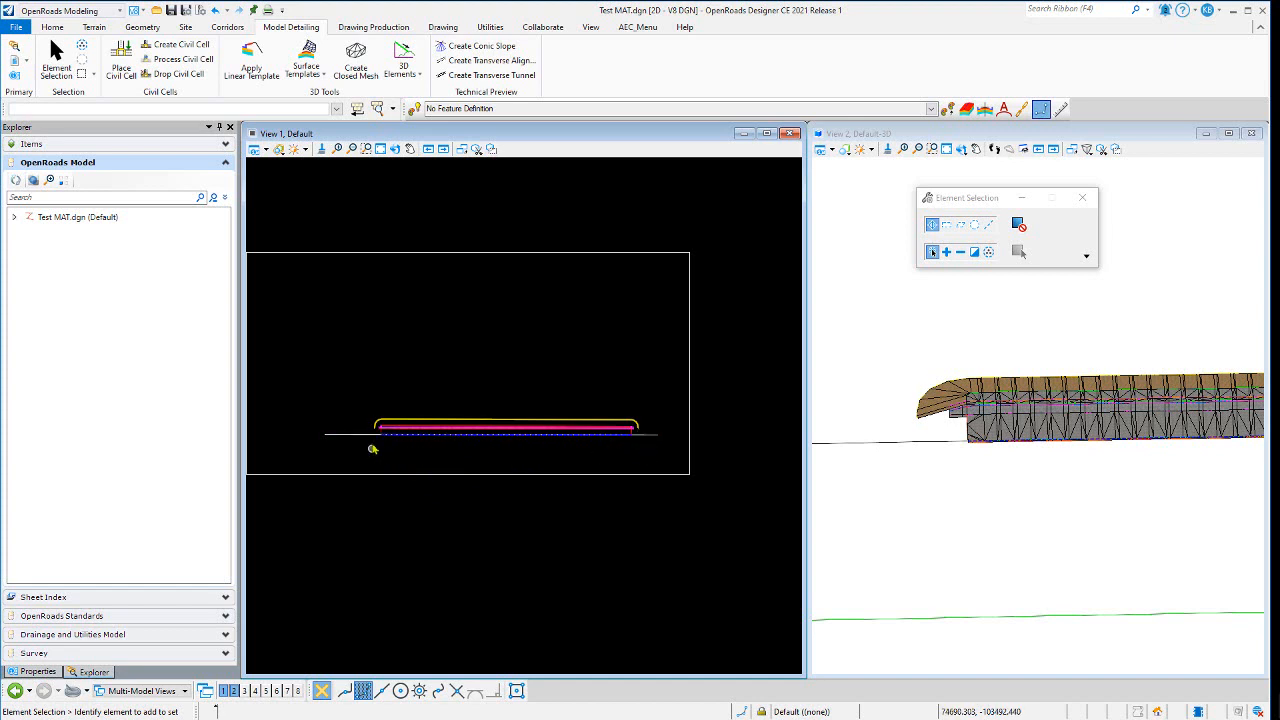
scroll(372, 449, up, 5)
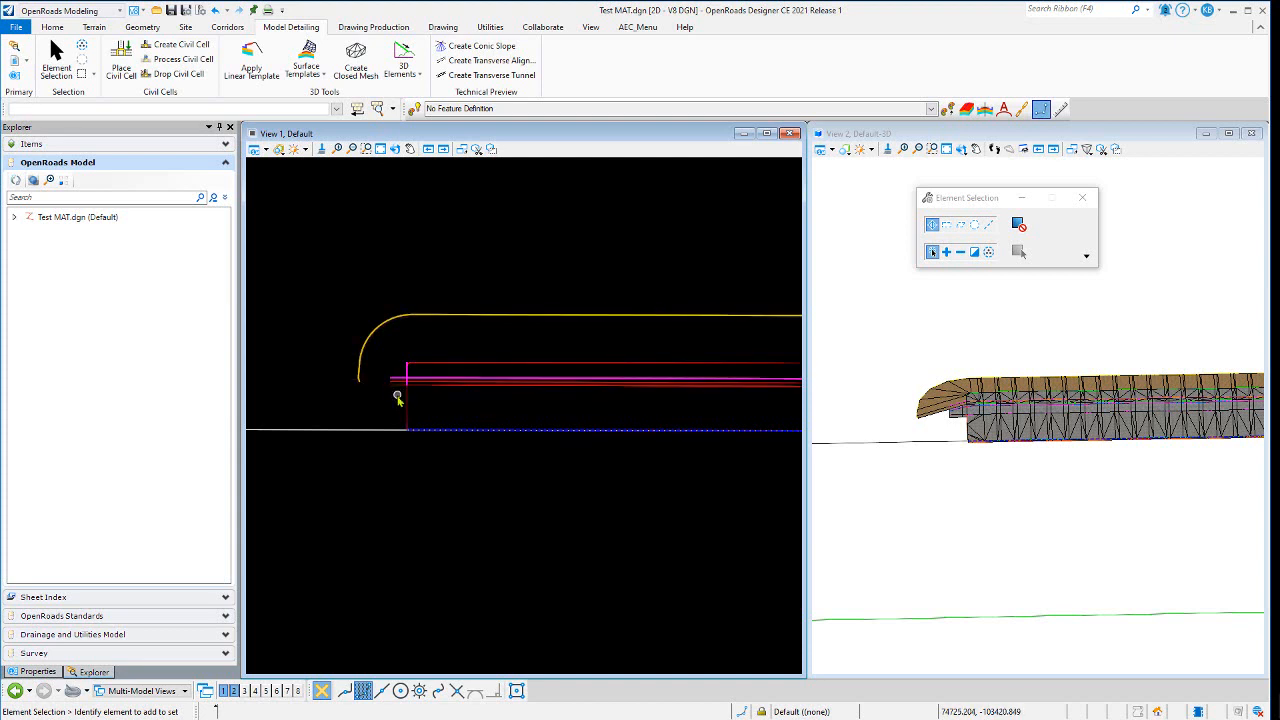
scroll(372, 442, down, 4)
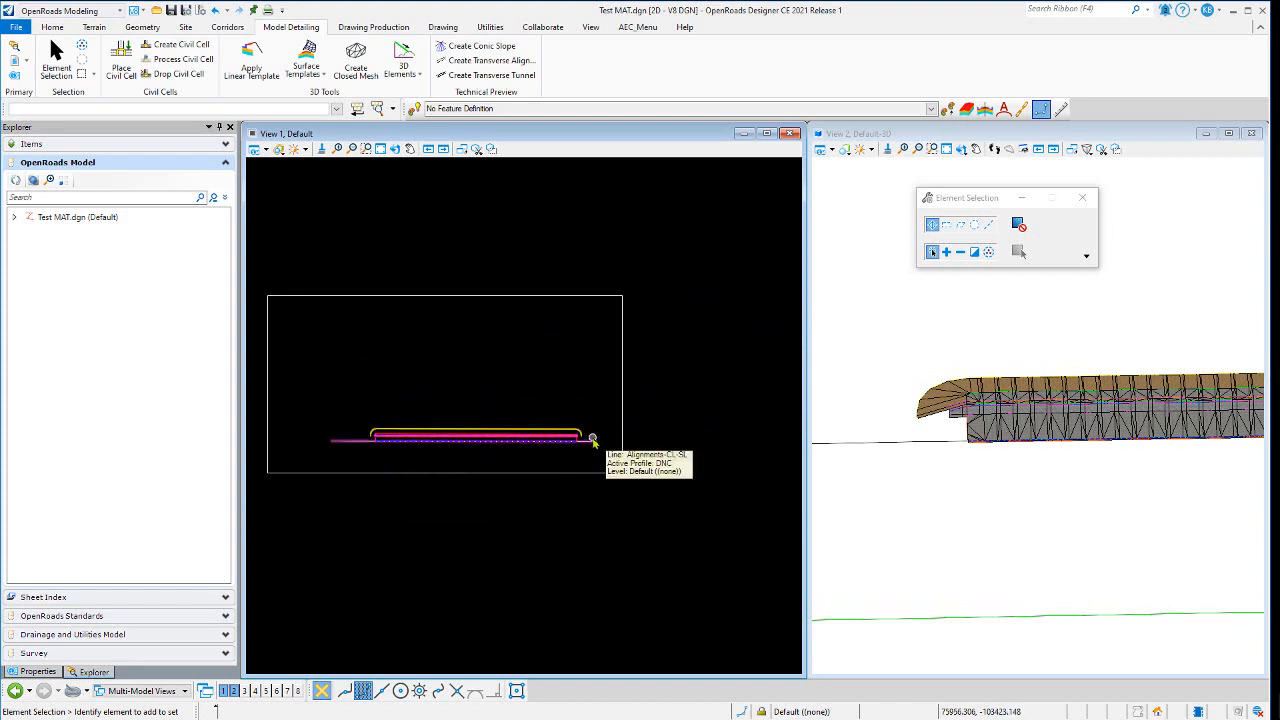
Step: Select the Wall CTRL1 line and open its 27 ft offset from the service road for editing
scroll(514, 441, up, 5)
scroll(500, 430, up, 6)
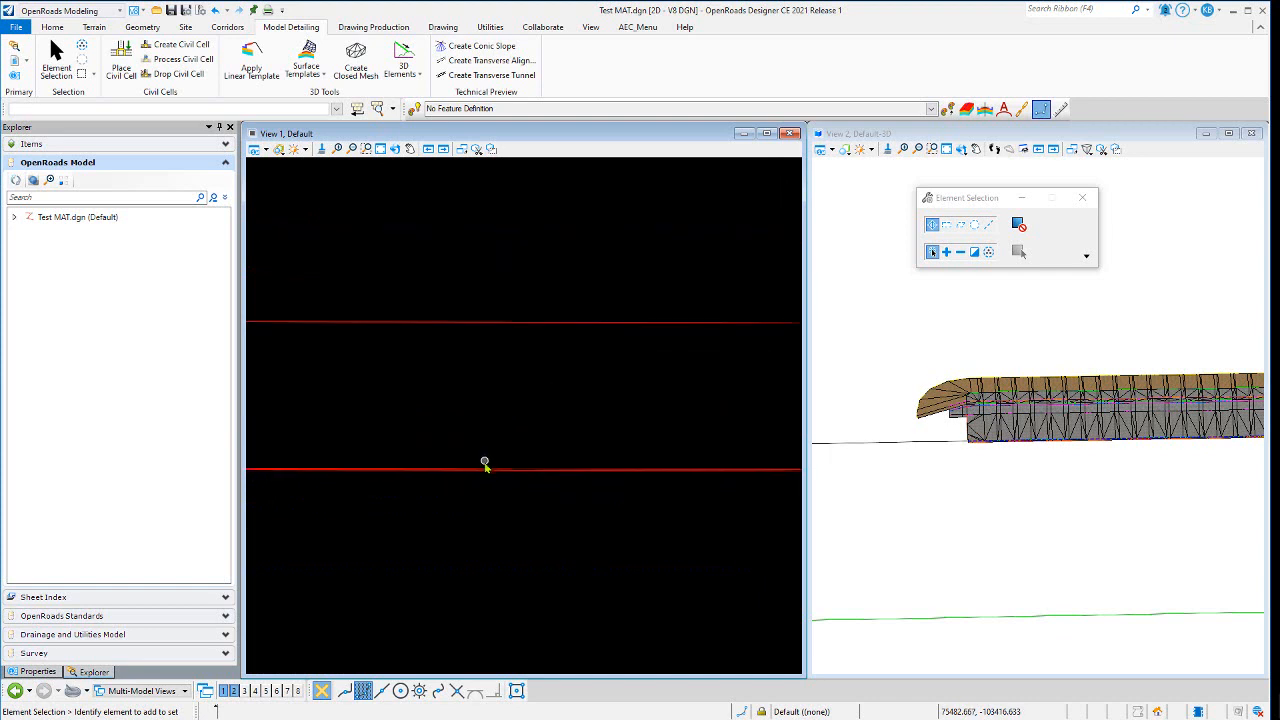
click(484, 467)
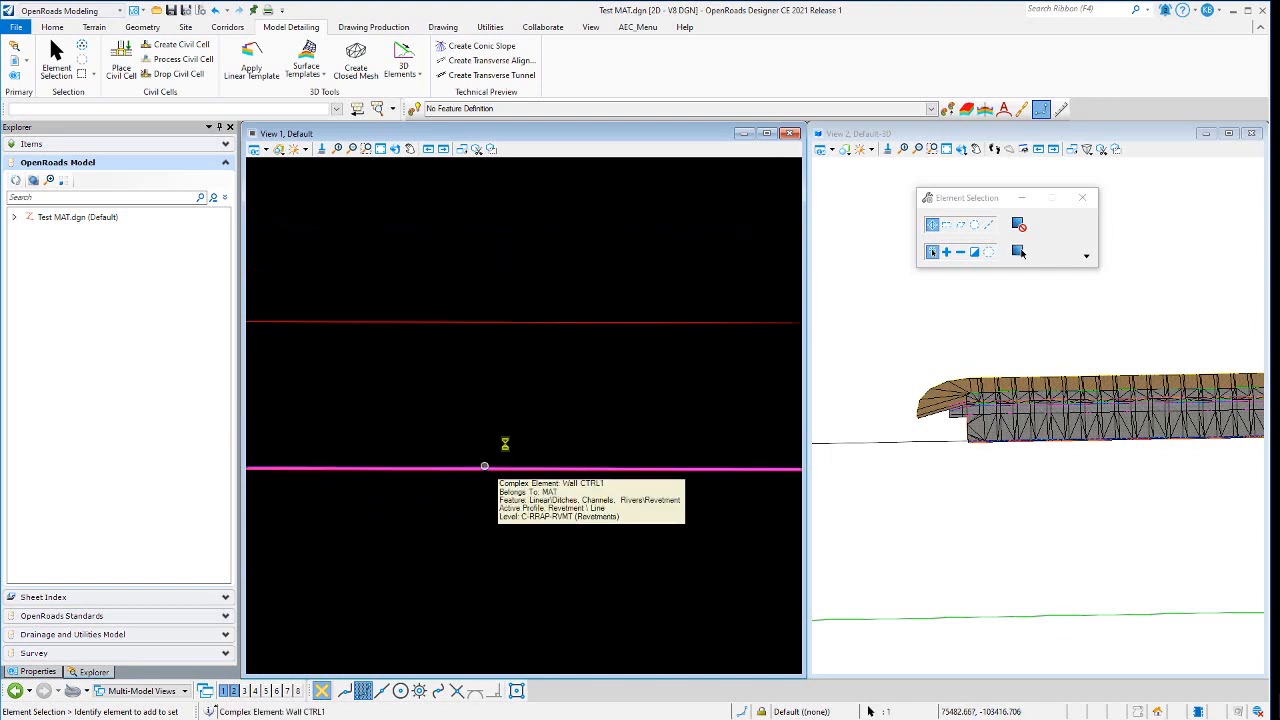
scroll(565, 418, down, 5)
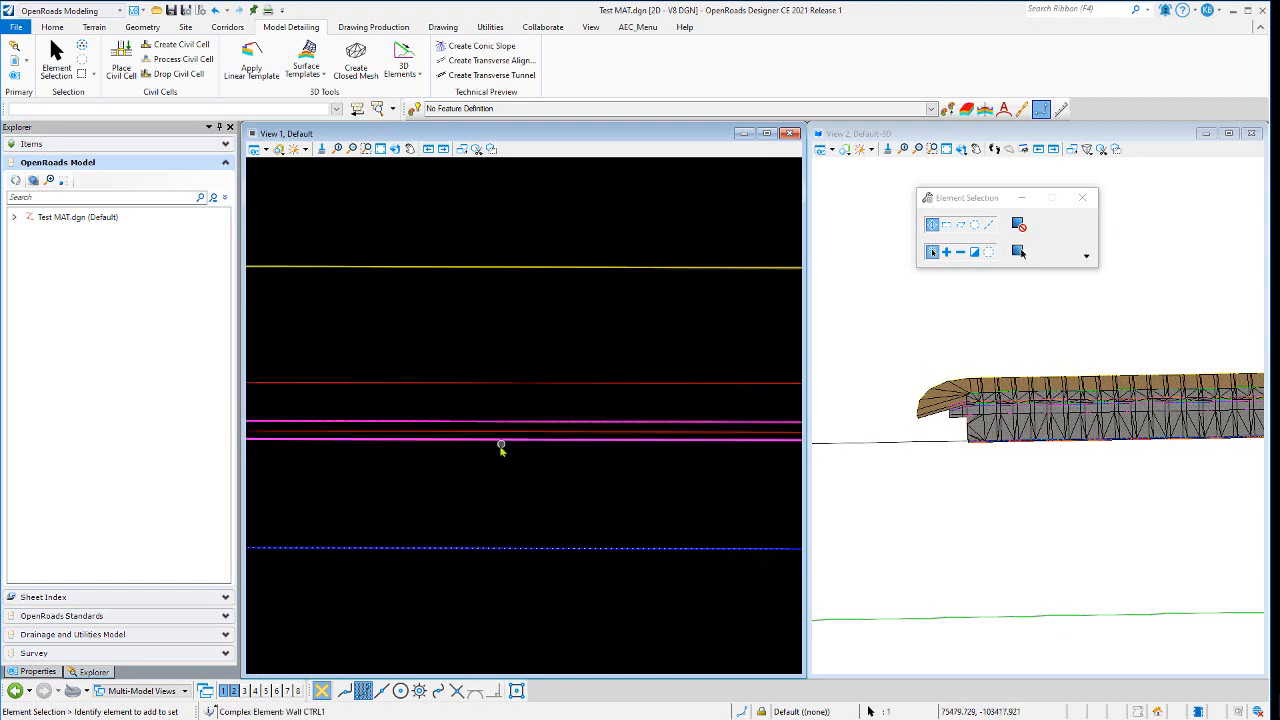
scroll(499, 457, down, 4)
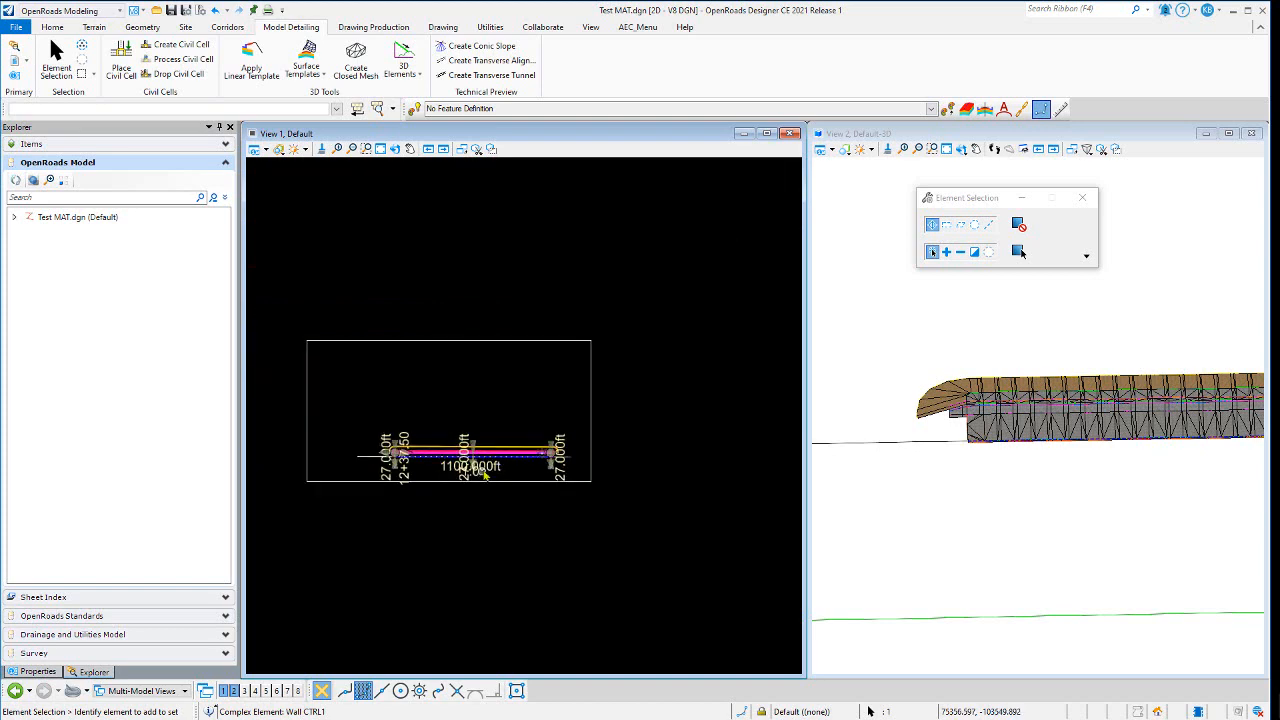
scroll(471, 464, up, 2)
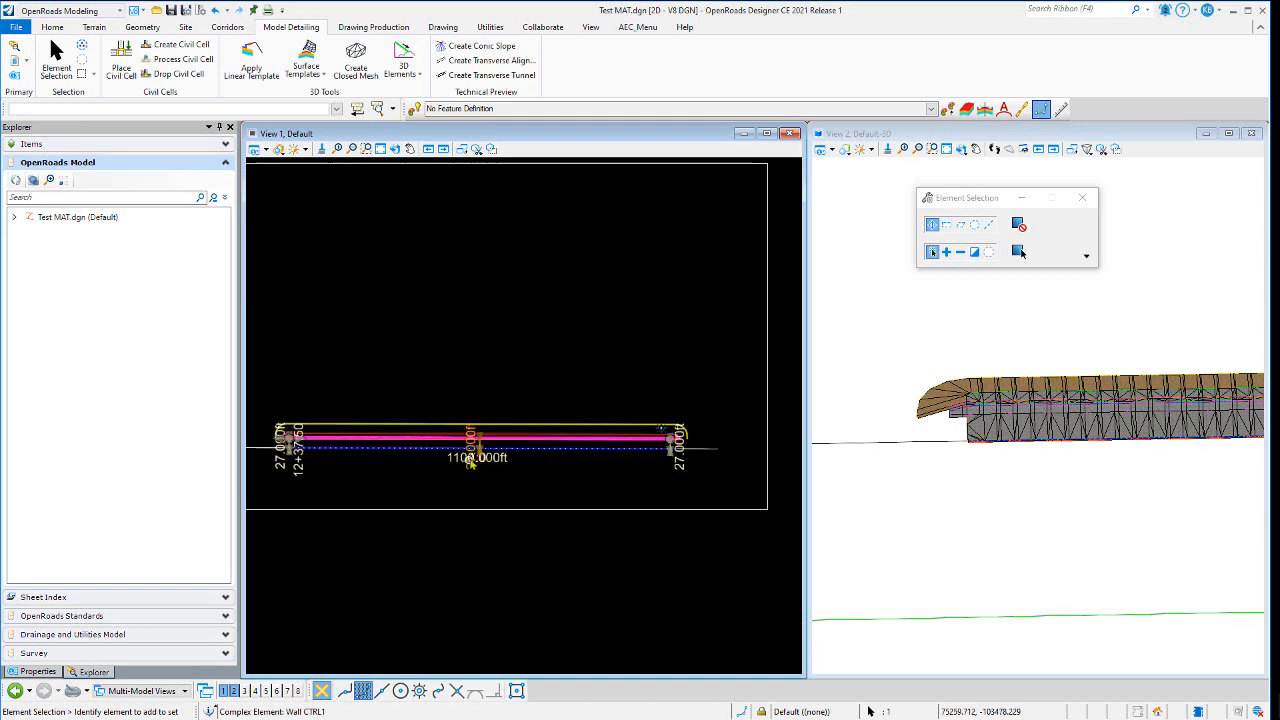
scroll(471, 462, up, 2)
scroll(1145, 420, up, 2)
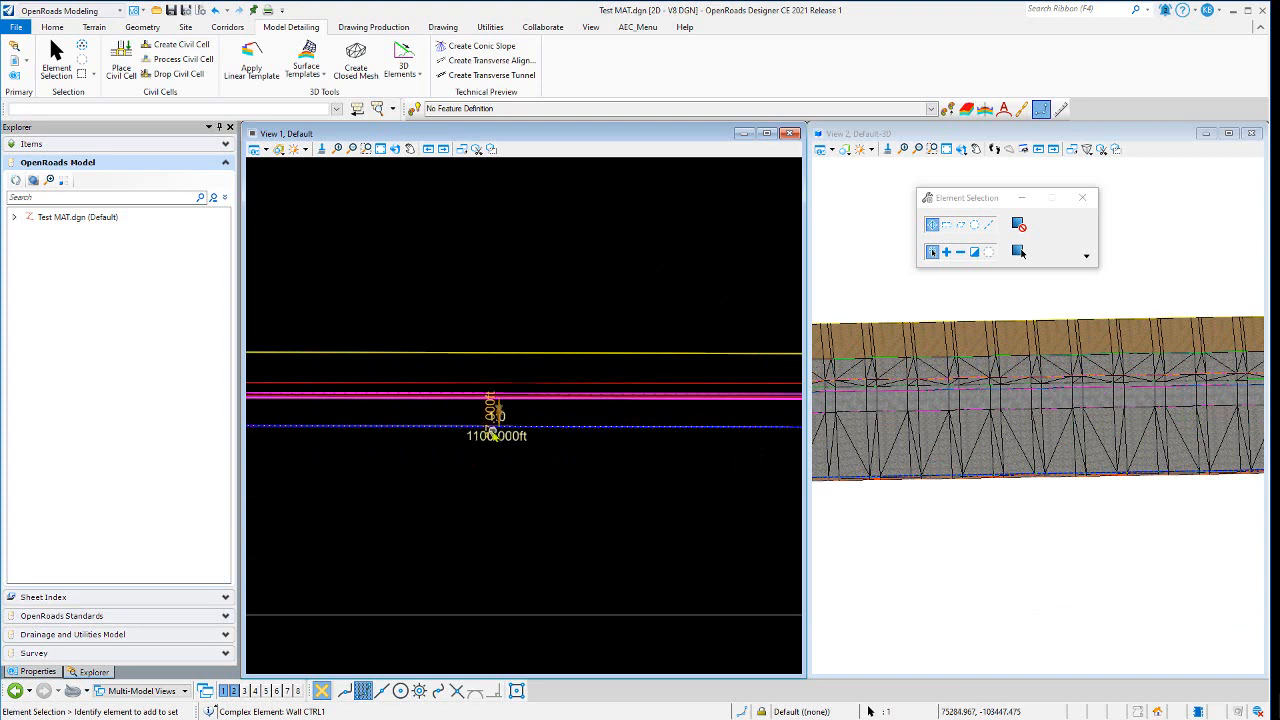
scroll(492, 433, up, 3)
click(503, 388)
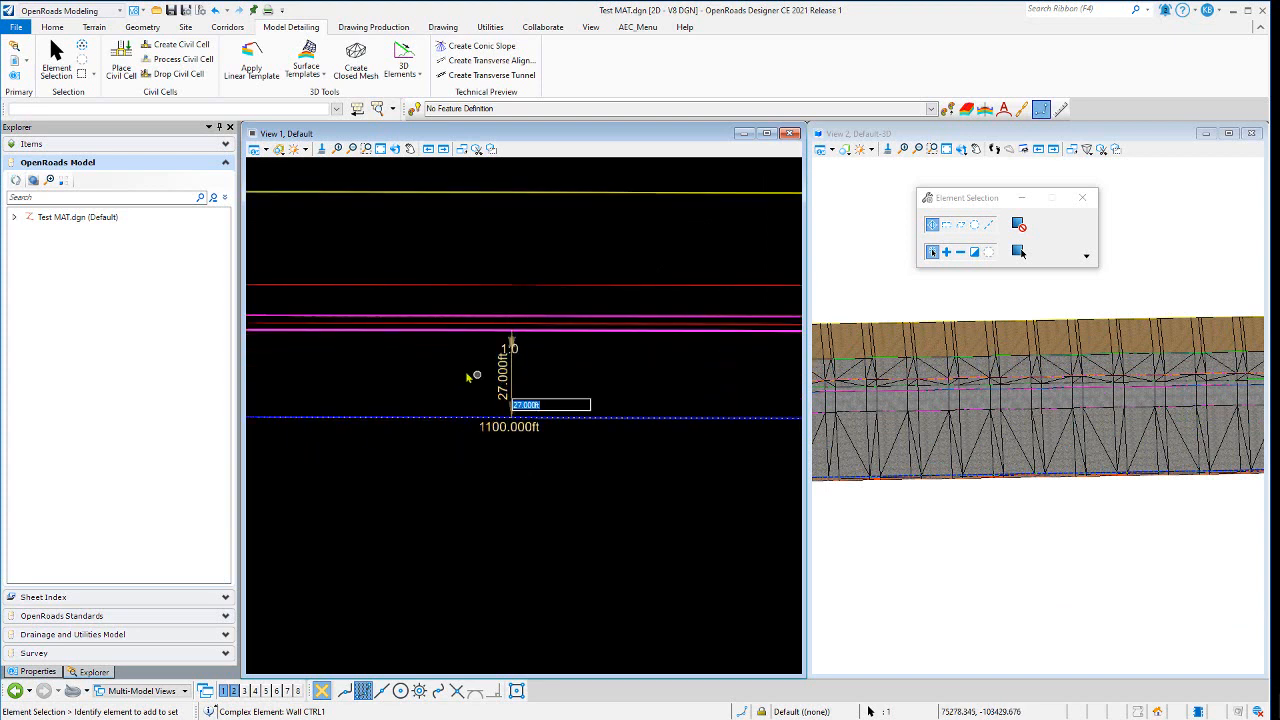
scroll(453, 379, down, 4)
click(449, 442)
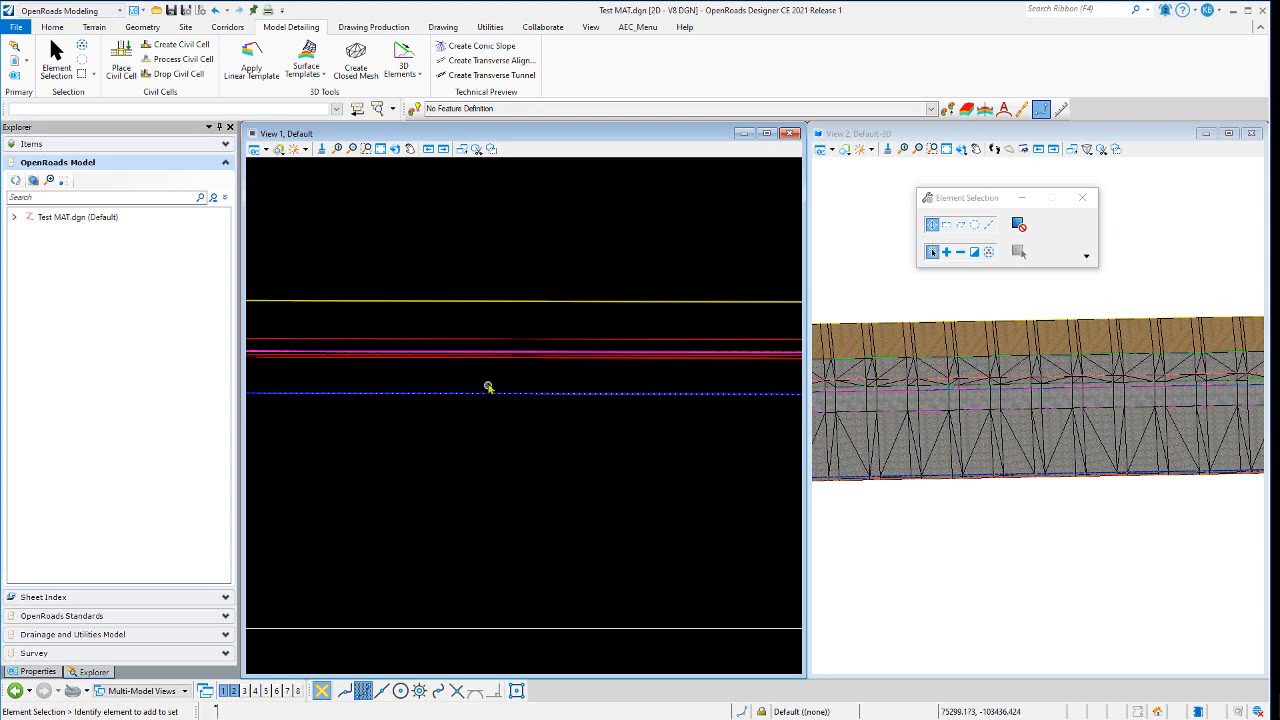
Step: Select the Wall CTRL1 line again and display its element properties
scroll(491, 362, up, 3)
scroll(491, 384, up, 2)
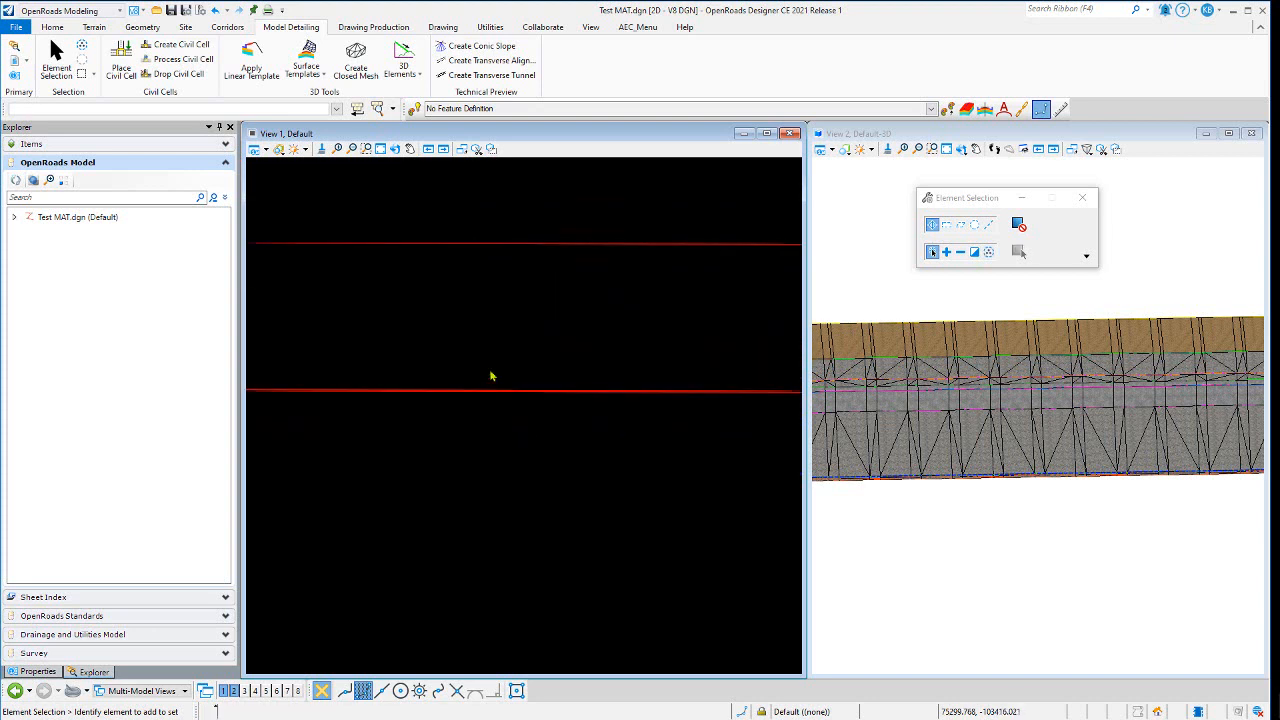
click(487, 390)
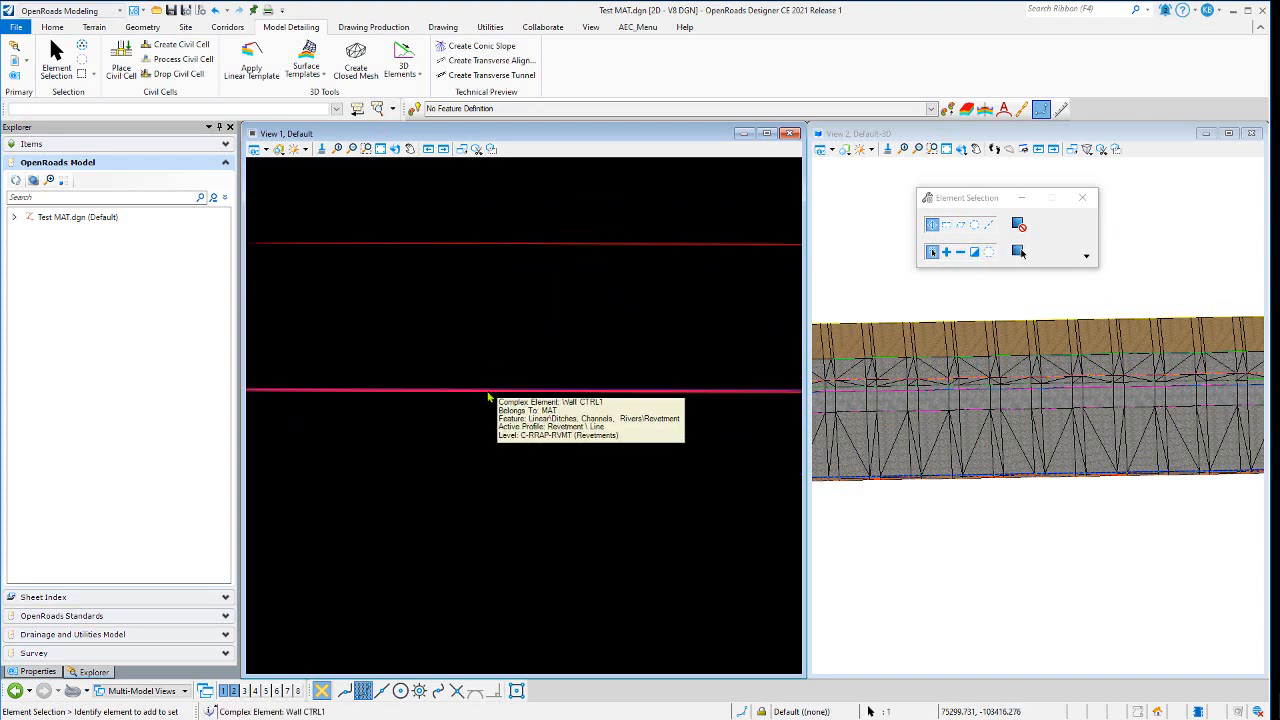
scroll(438, 426, down, 4)
scroll(428, 448, down, 5)
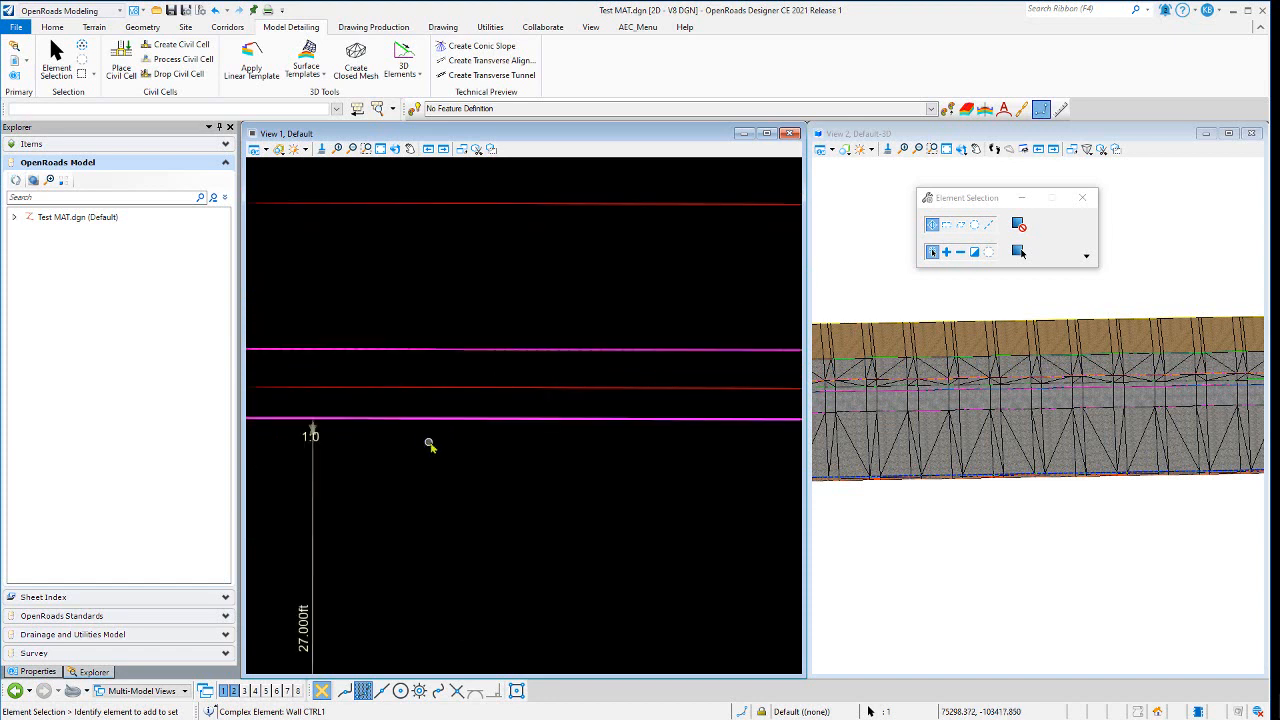
scroll(542, 460, down, 3)
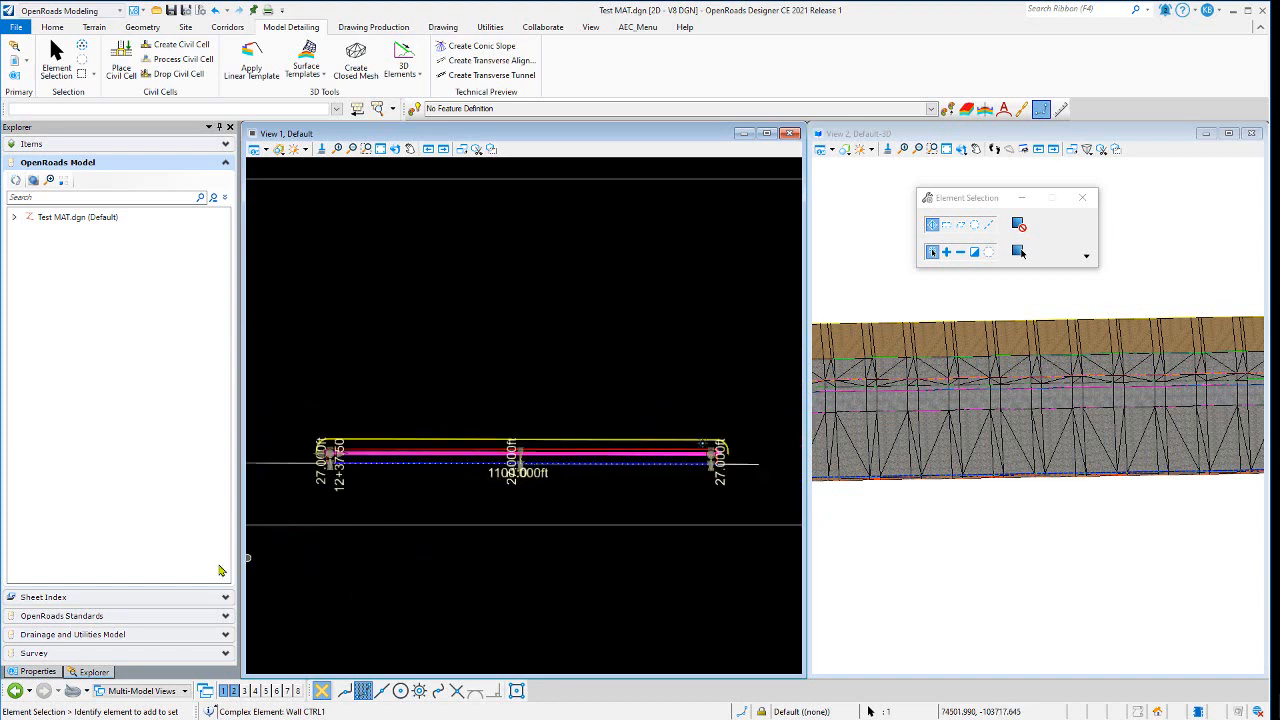
click(38, 671)
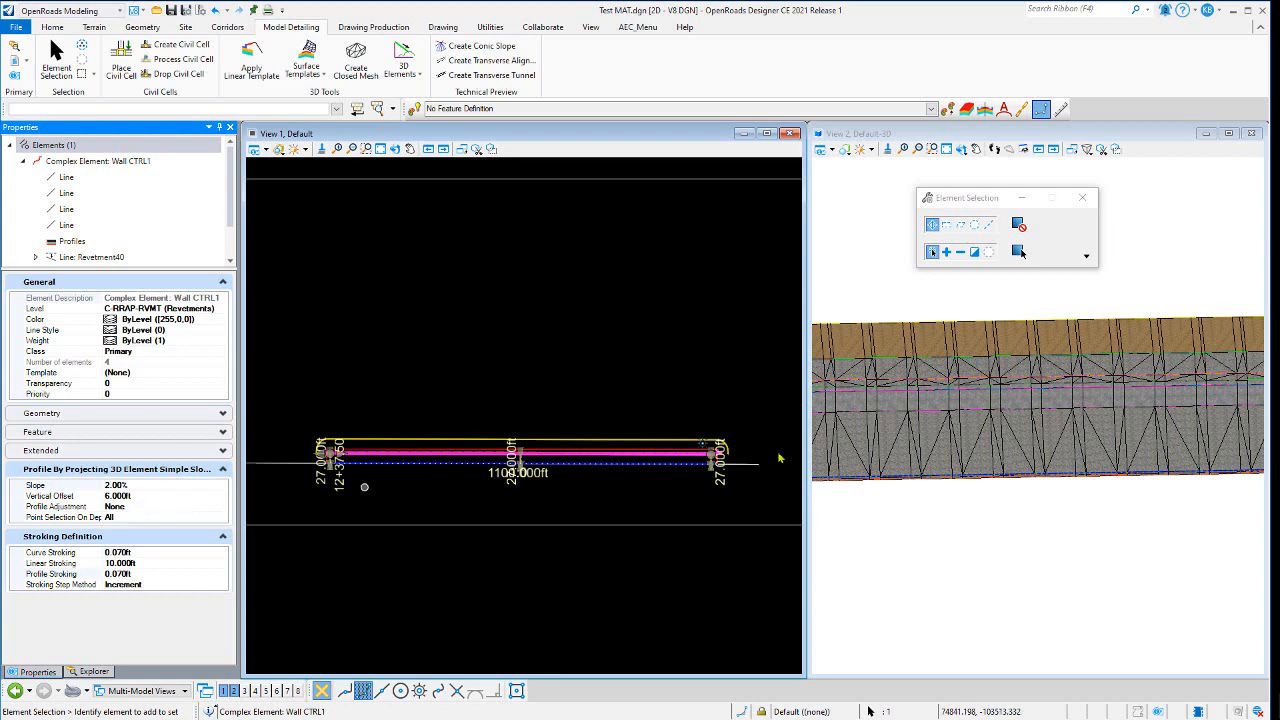
Step: Open the outer 10 ft length dimension at the east end of Wall CTRL1 for editing
scroll(1022, 396, up, 2)
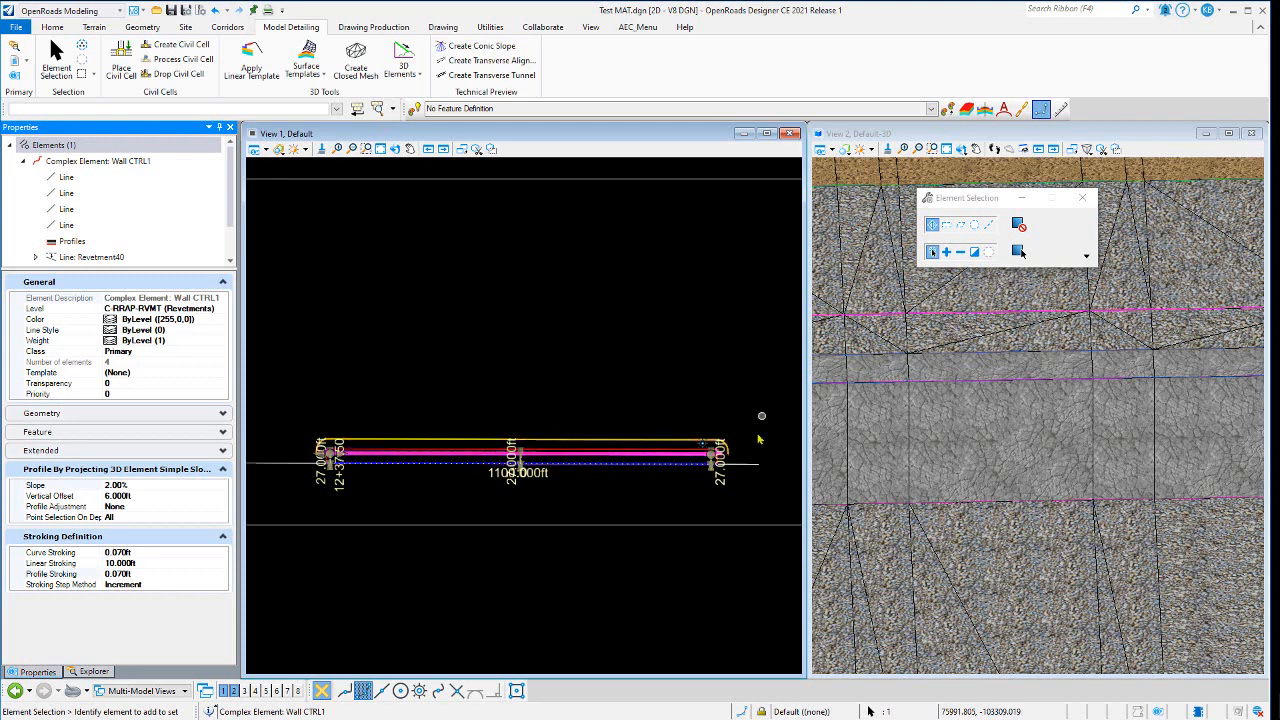
scroll(755, 443, up, 5)
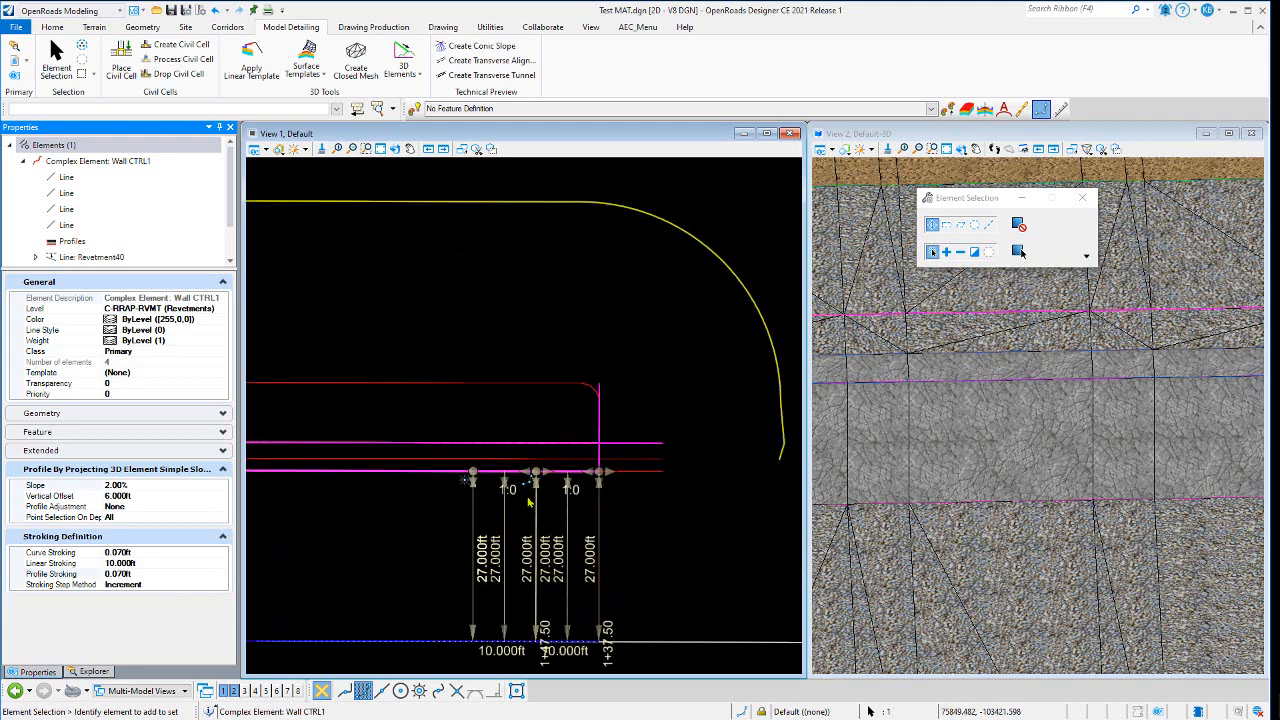
scroll(529, 502, down, 4)
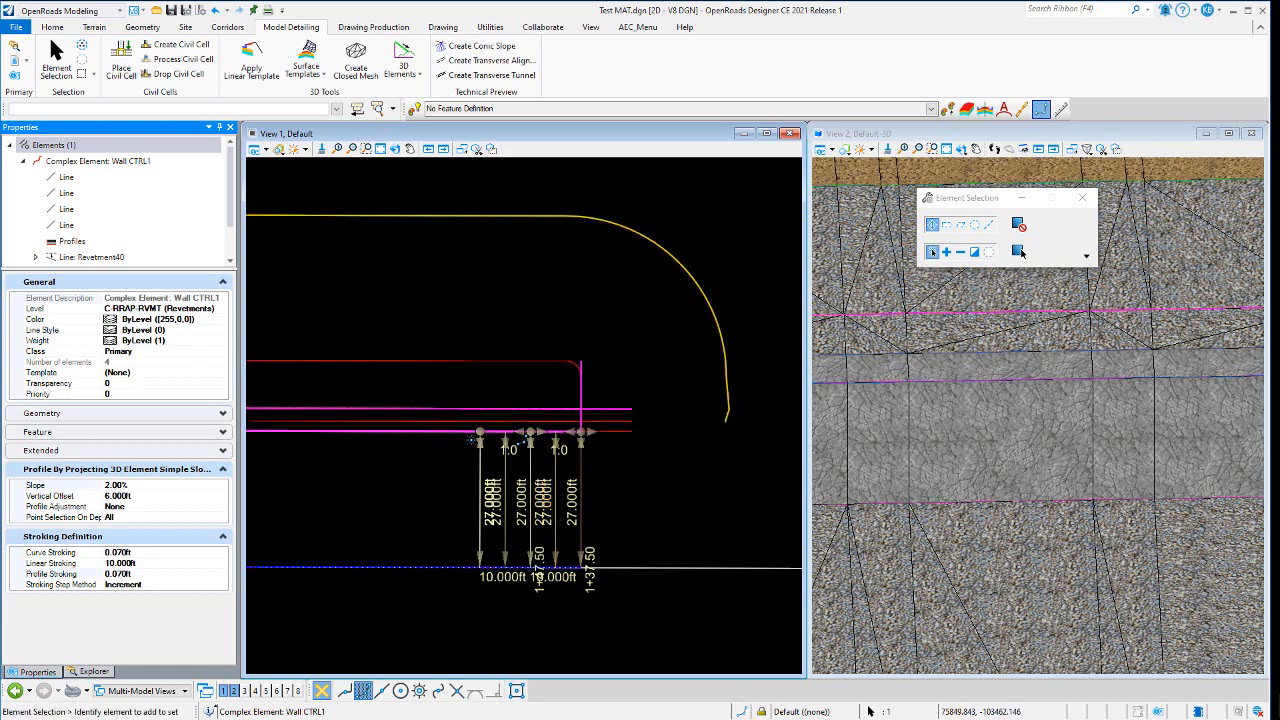
click(560, 587)
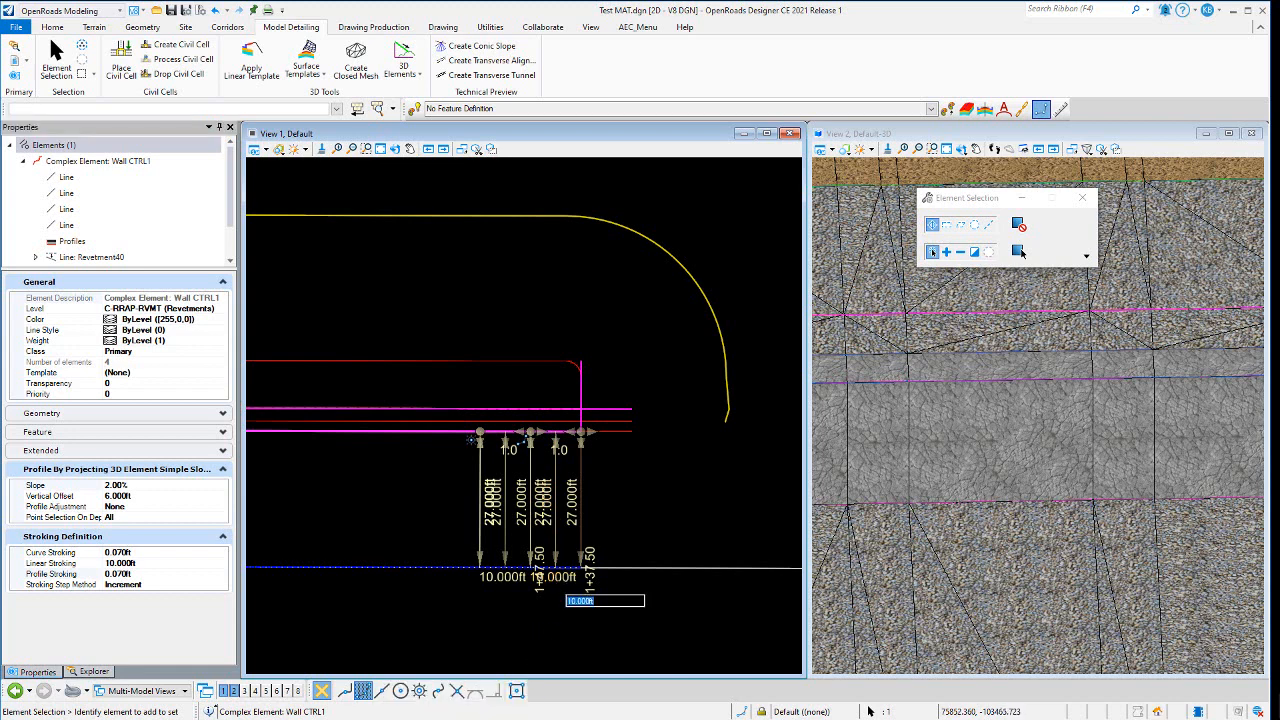
Step: Switch to MAT.pdf in Adobe Acrobat and examine the home end's clear space for electrical equipment and the berm extension dimensions on the plan
key(alt+Tab)
drag(704, 449, 433, 454)
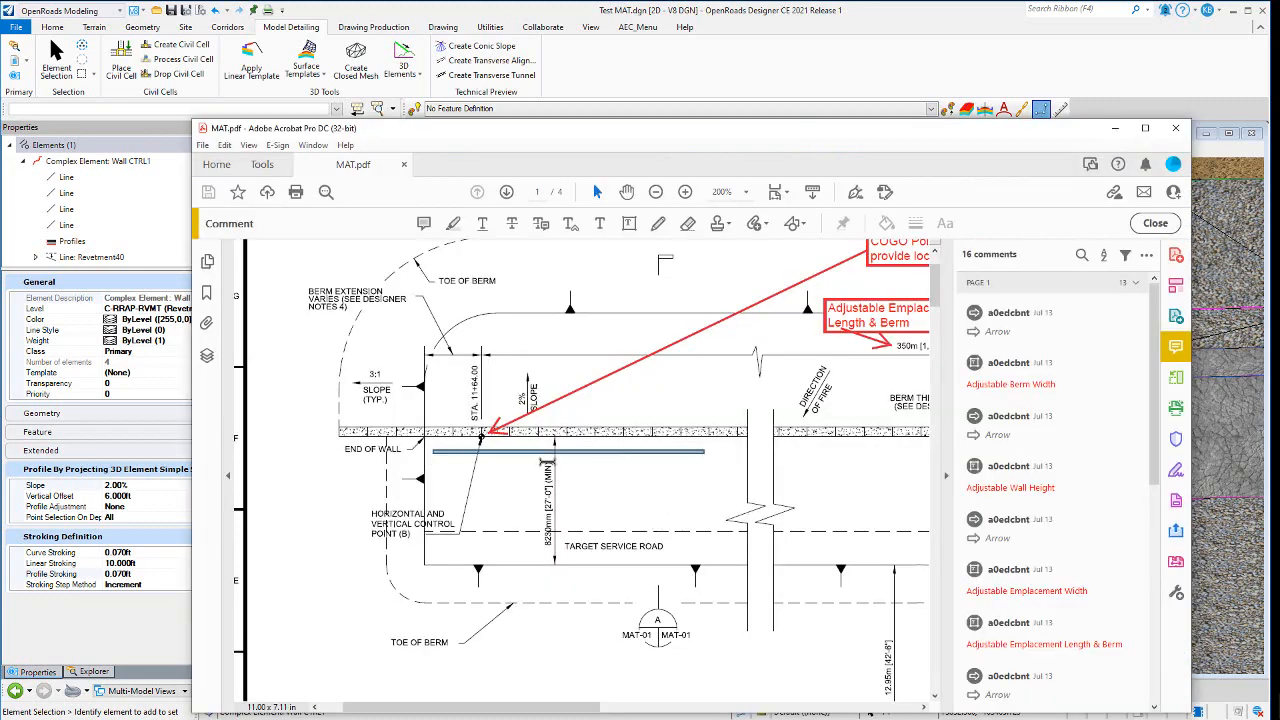
ctrl+scroll(594, 477, down, 4)
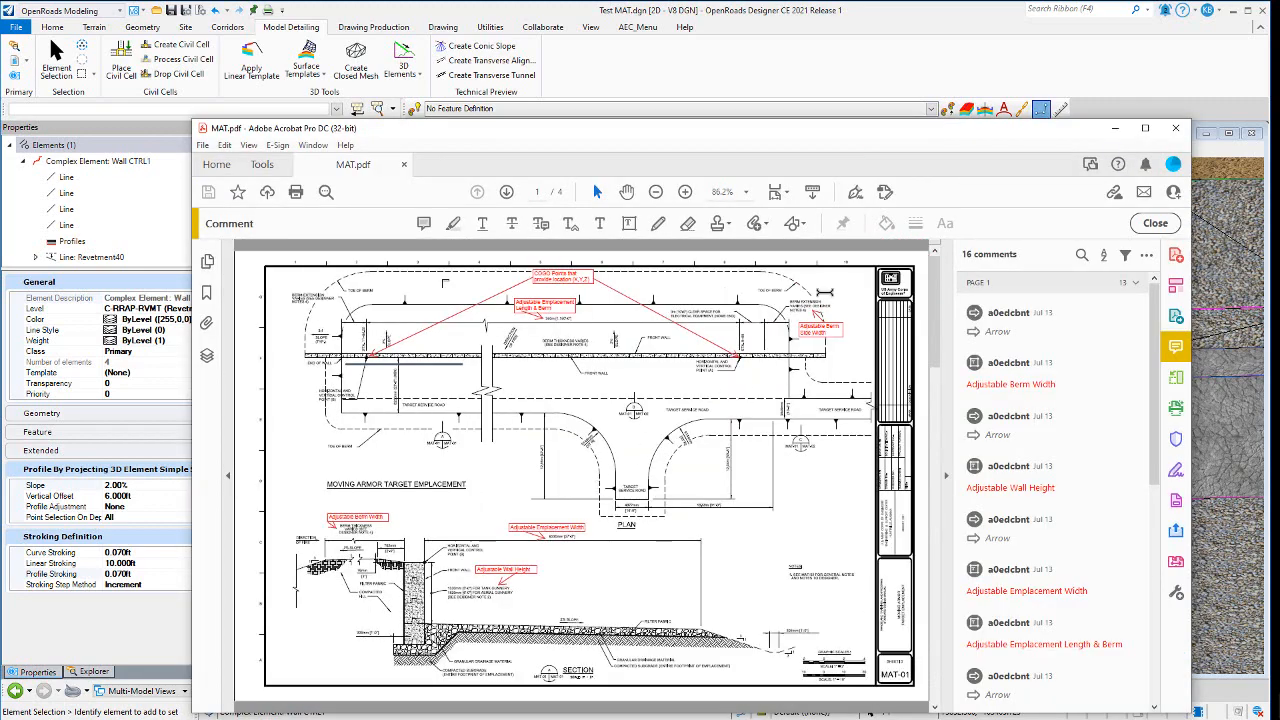
ctrl+scroll(768, 302, up, 2)
ctrl+scroll(745, 307, up, 3)
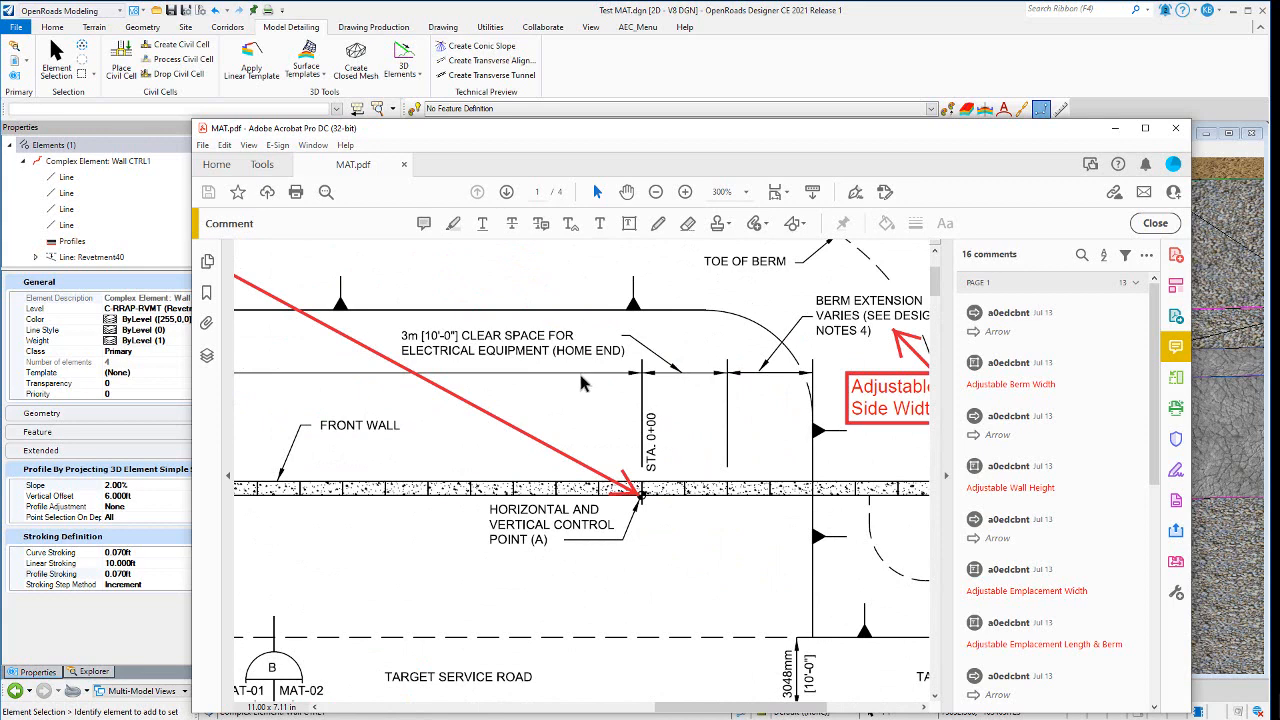
ctrl+scroll(592, 373, down, 5)
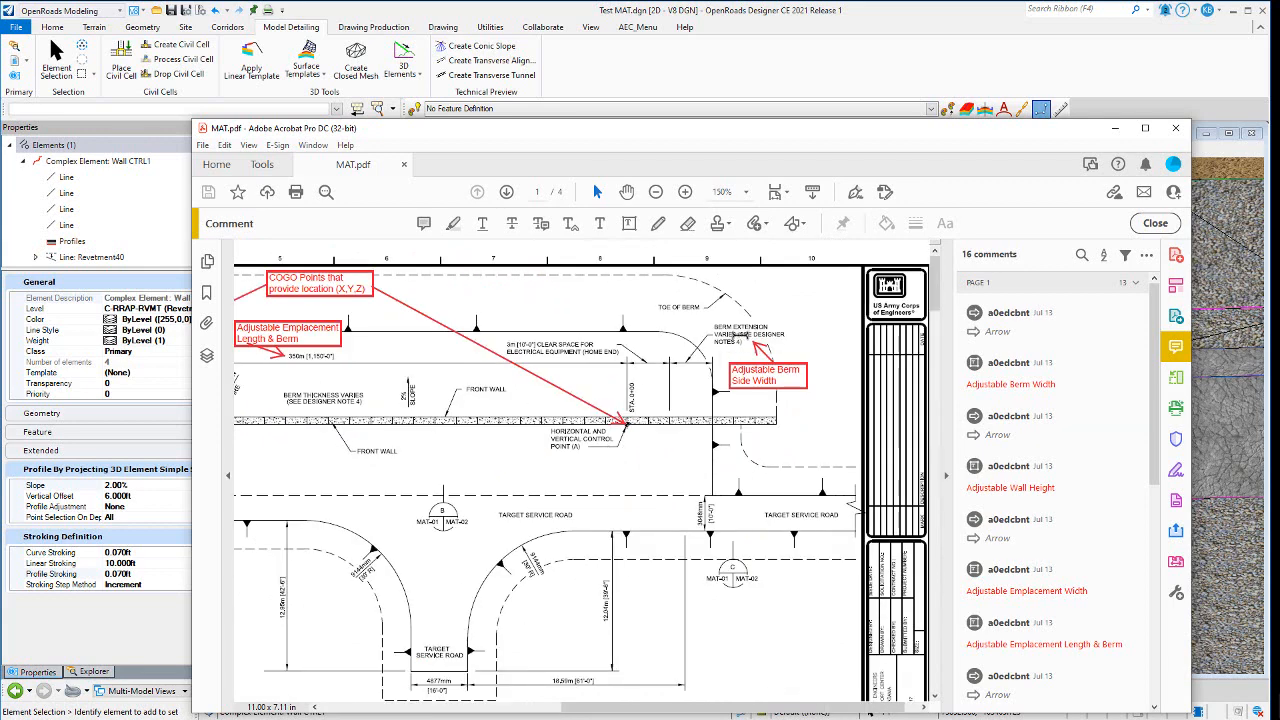
ctrl+scroll(741, 330, up, 4)
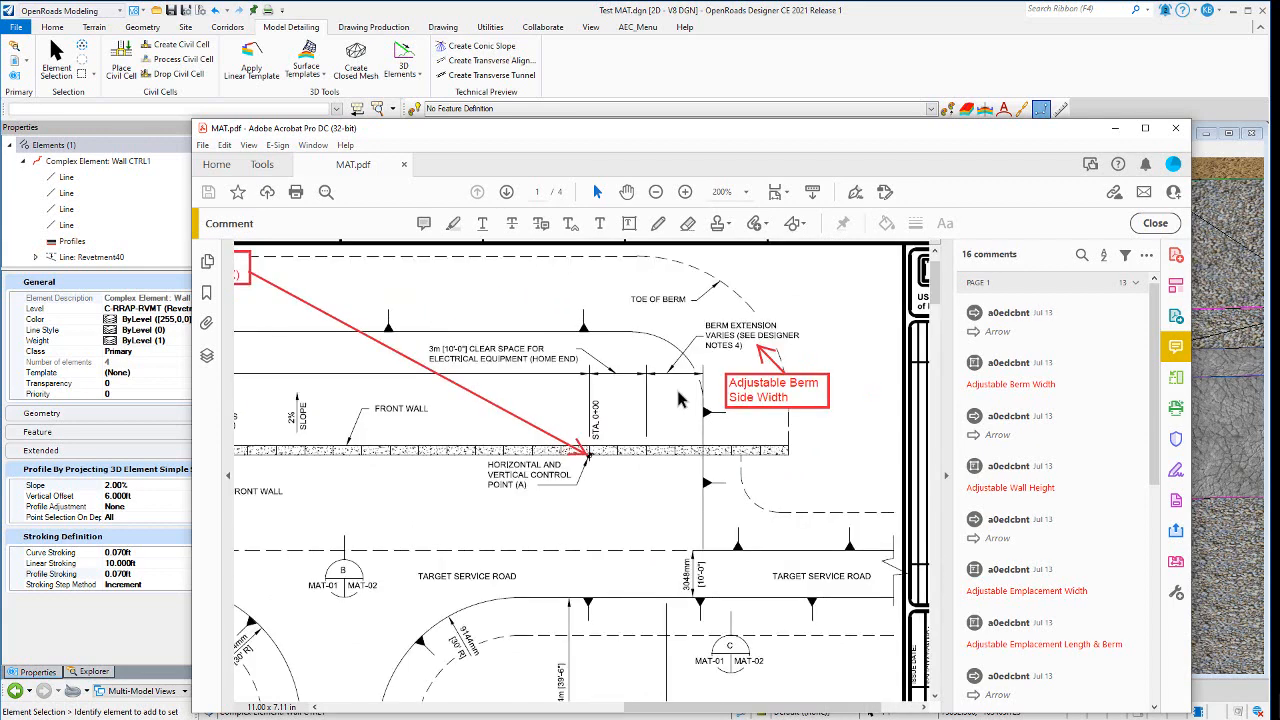
ctrl+scroll(678, 400, down, 3)
Step: Return to OpenRoads Designer, open the inner 10 ft length dimension at Wall CTRL1's east end for editing, and clear the selection
key(alt+Tab)
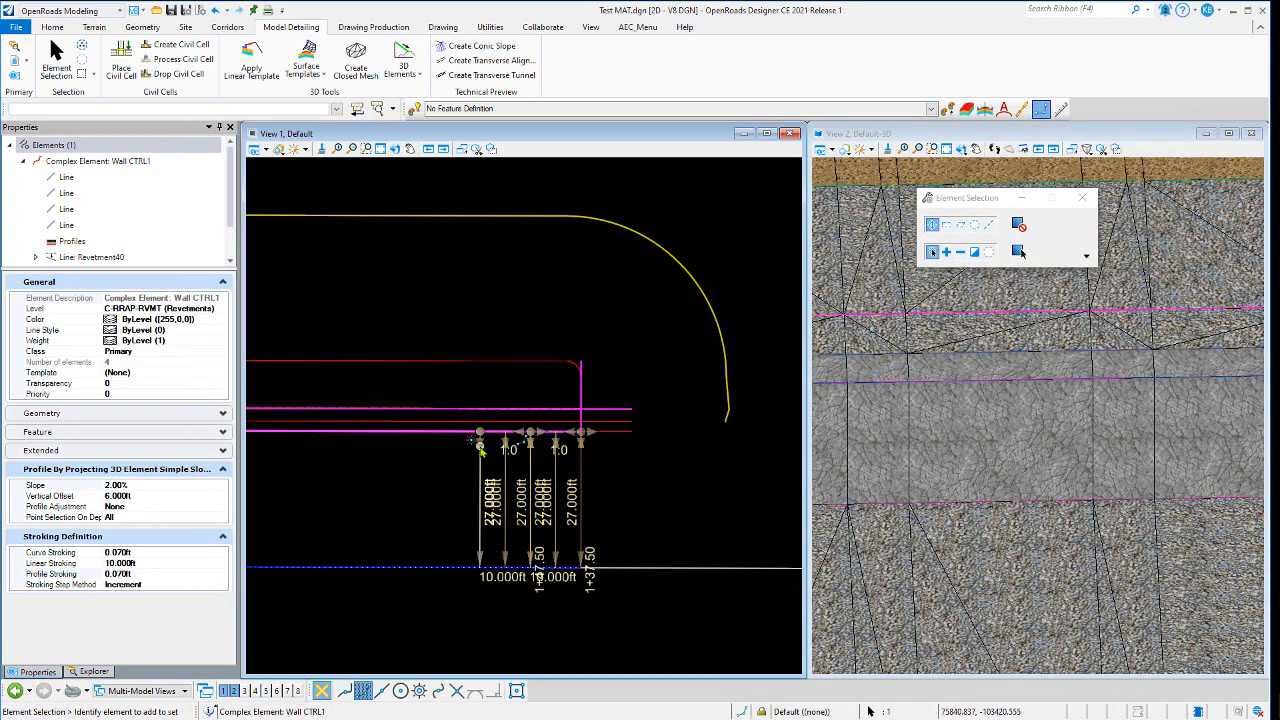
scroll(677, 482, down, 5)
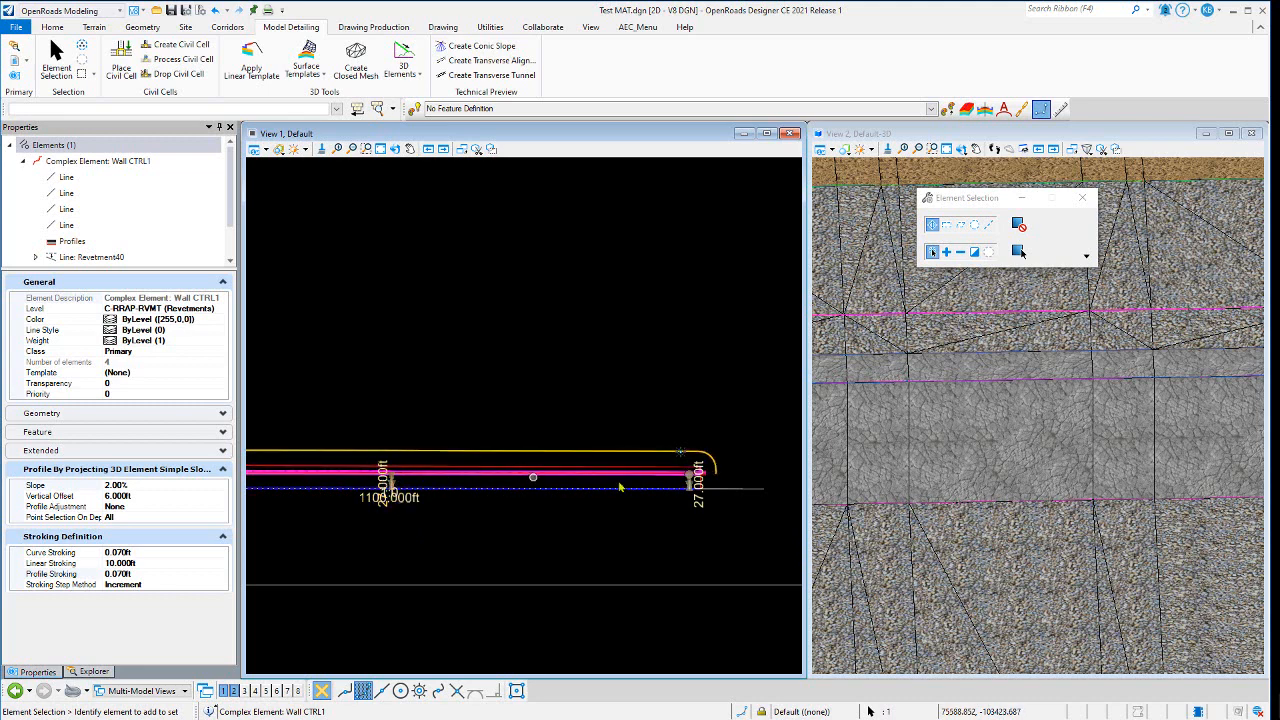
scroll(712, 484, up, 3)
scroll(654, 485, up, 2)
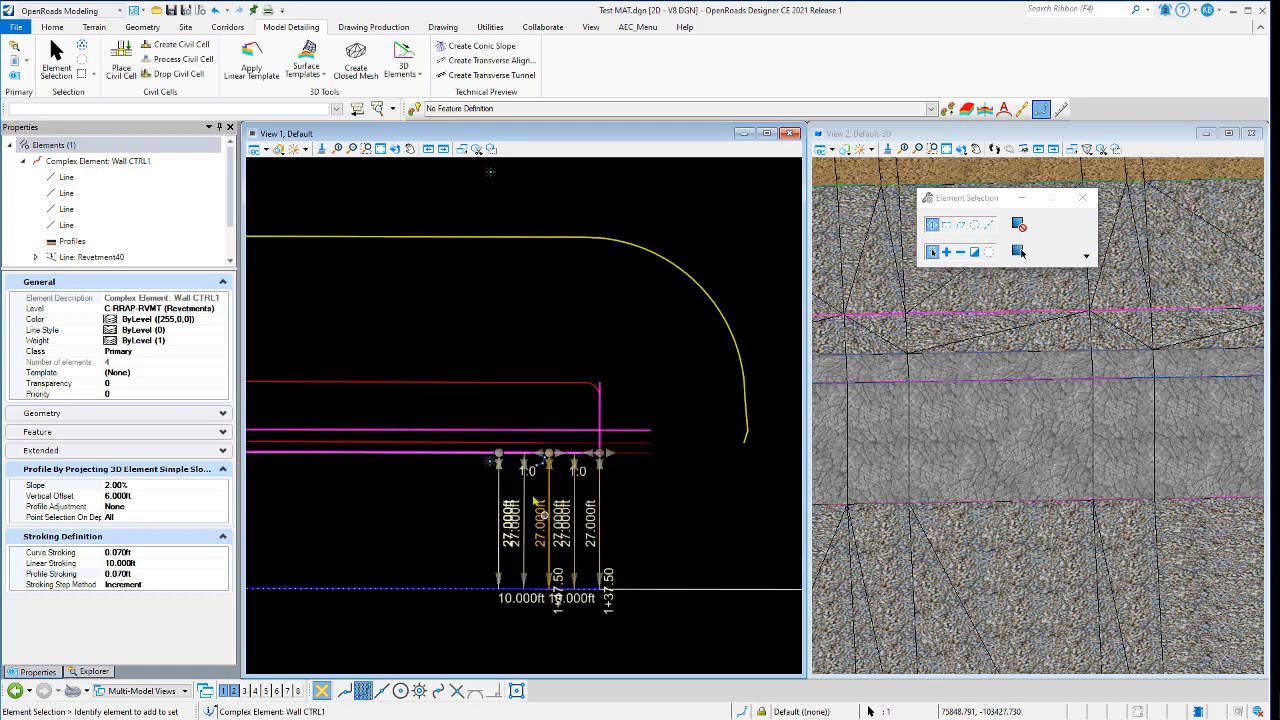
click(530, 598)
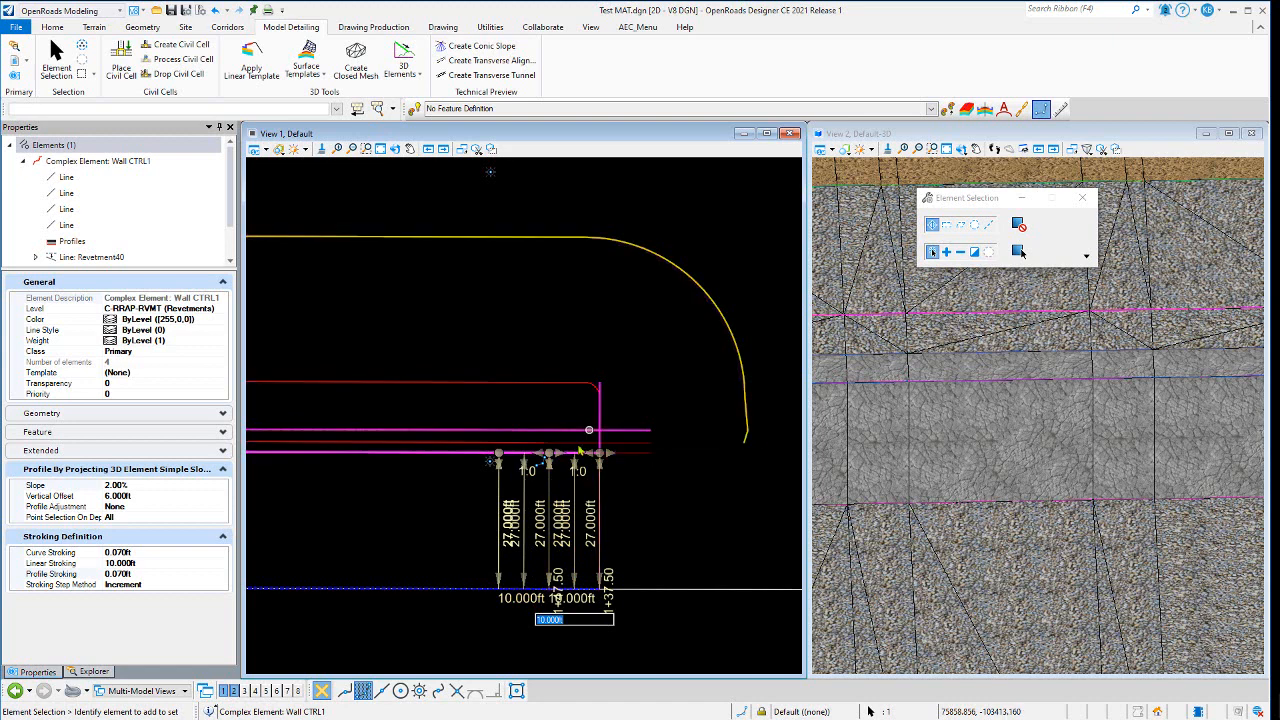
click(634, 388)
Step: Select the Wall CTRL1 line at the emplacement's west end and display its dimensions and properties
scroll(629, 447, up, 5)
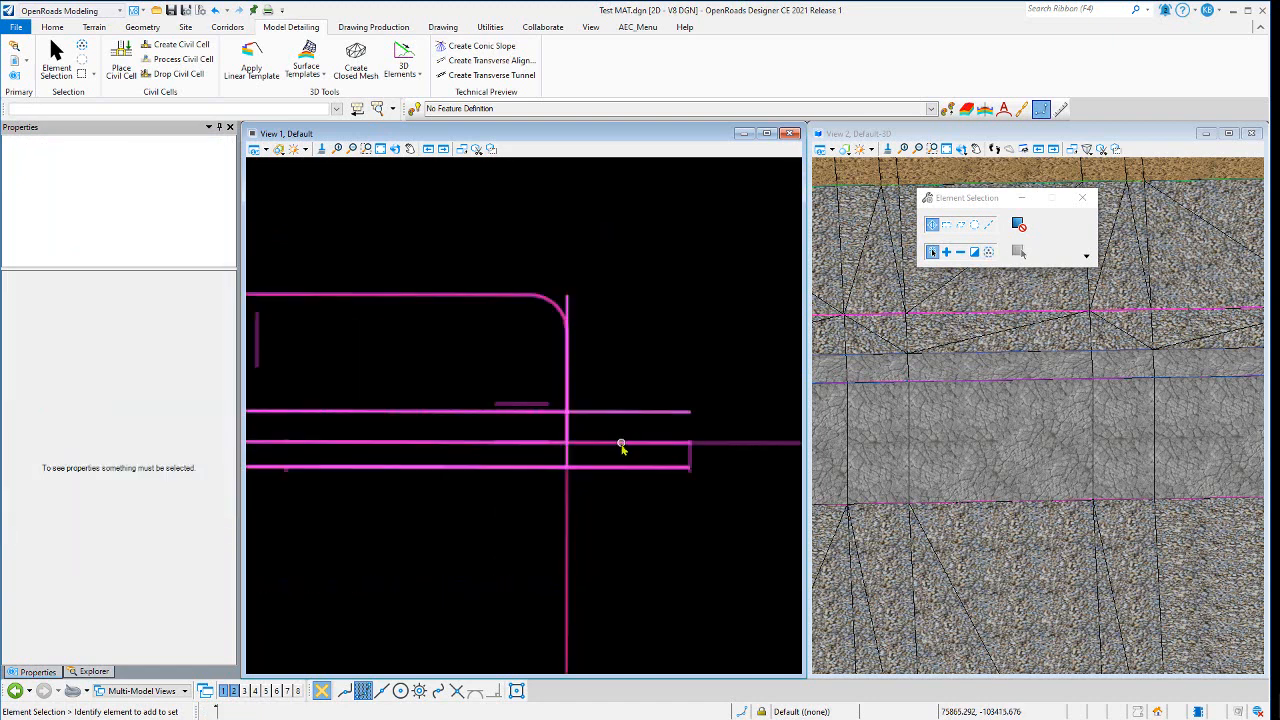
scroll(703, 461, down, 8)
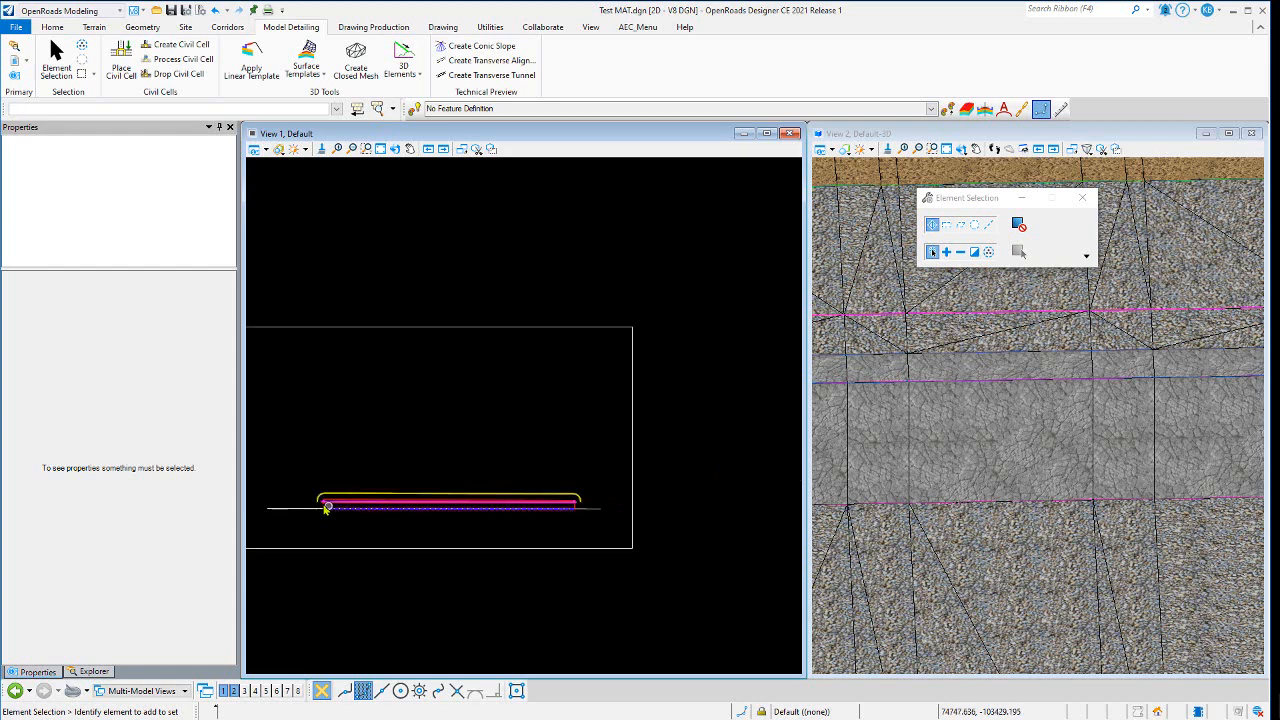
scroll(325, 505, up, 6)
scroll(377, 501, up, 4)
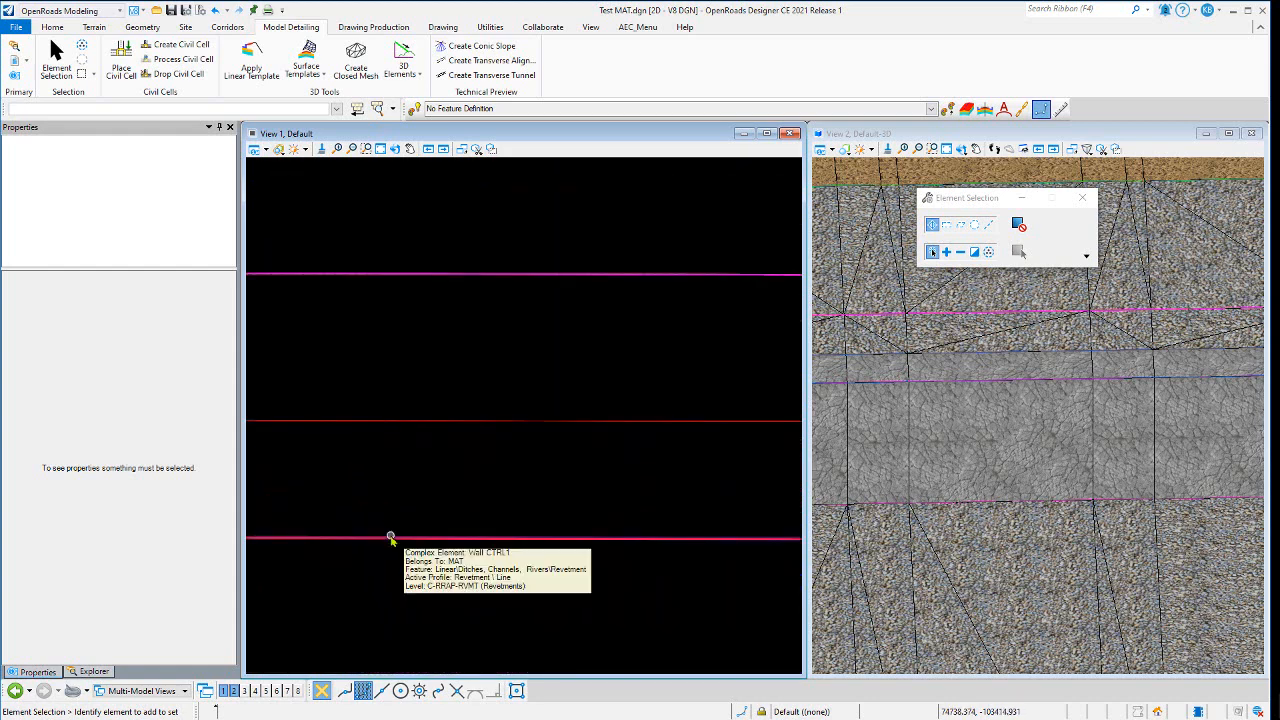
click(390, 535)
click(402, 517)
scroll(398, 530, up, 3)
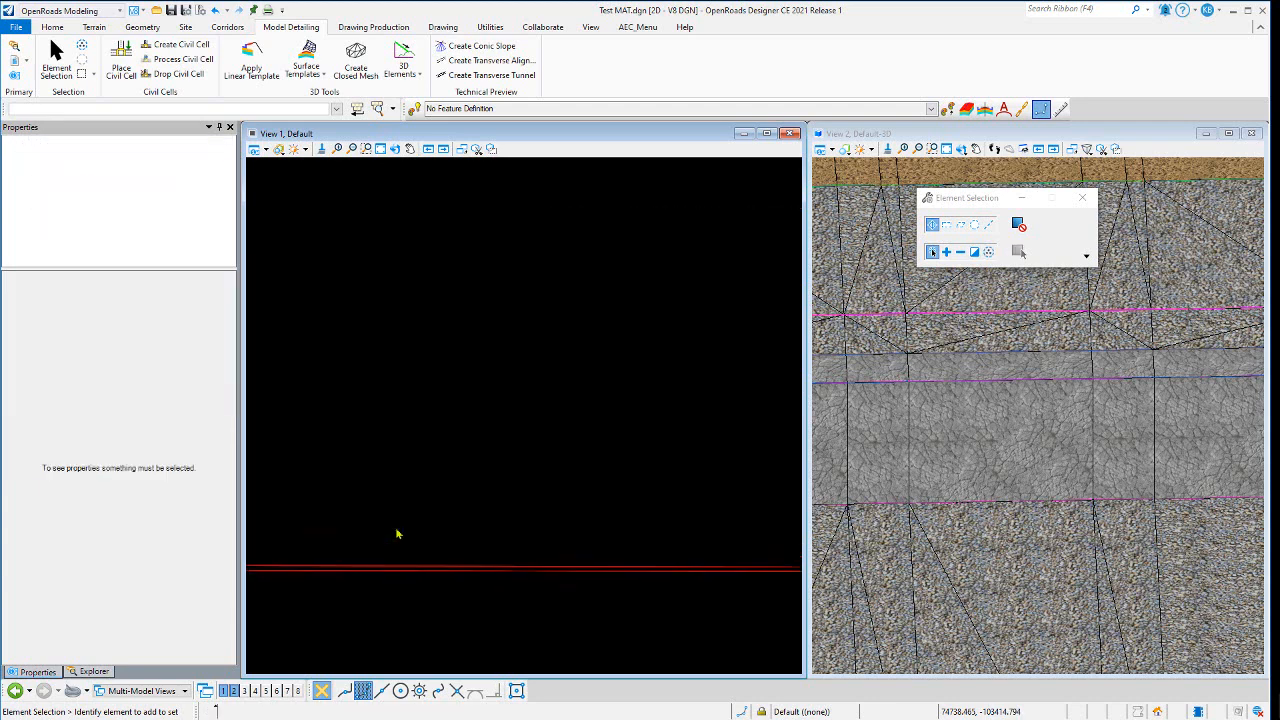
click(407, 567)
scroll(648, 518, down, 5)
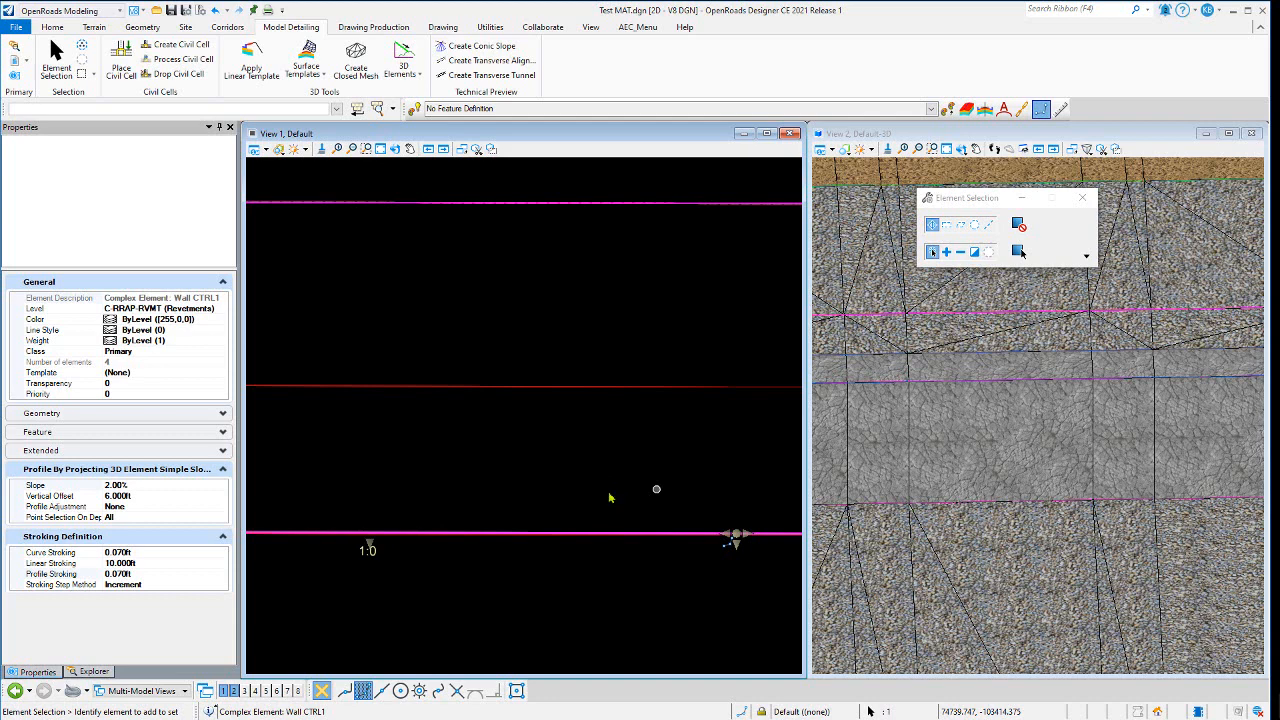
scroll(609, 497, down, 6)
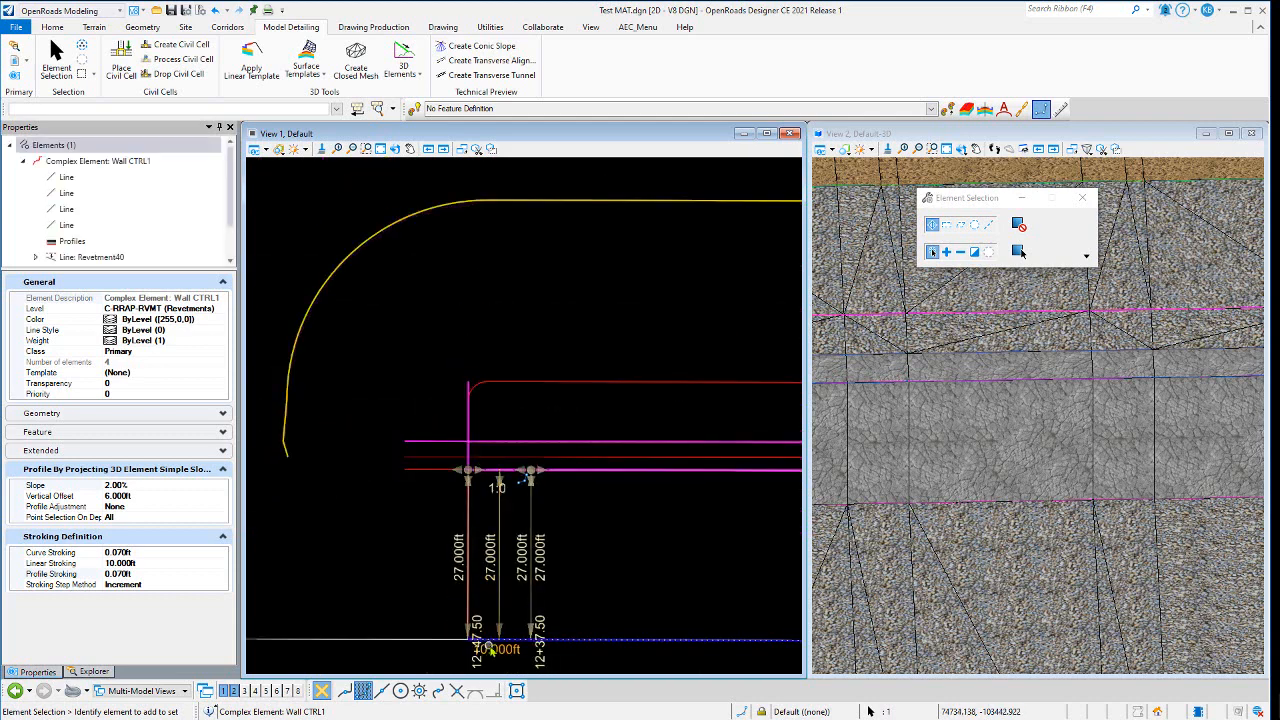
Step: Replace the selection with the Wall Transition_L line at the west end and examine its dimensions in plan and the transition in 3D
click(444, 481)
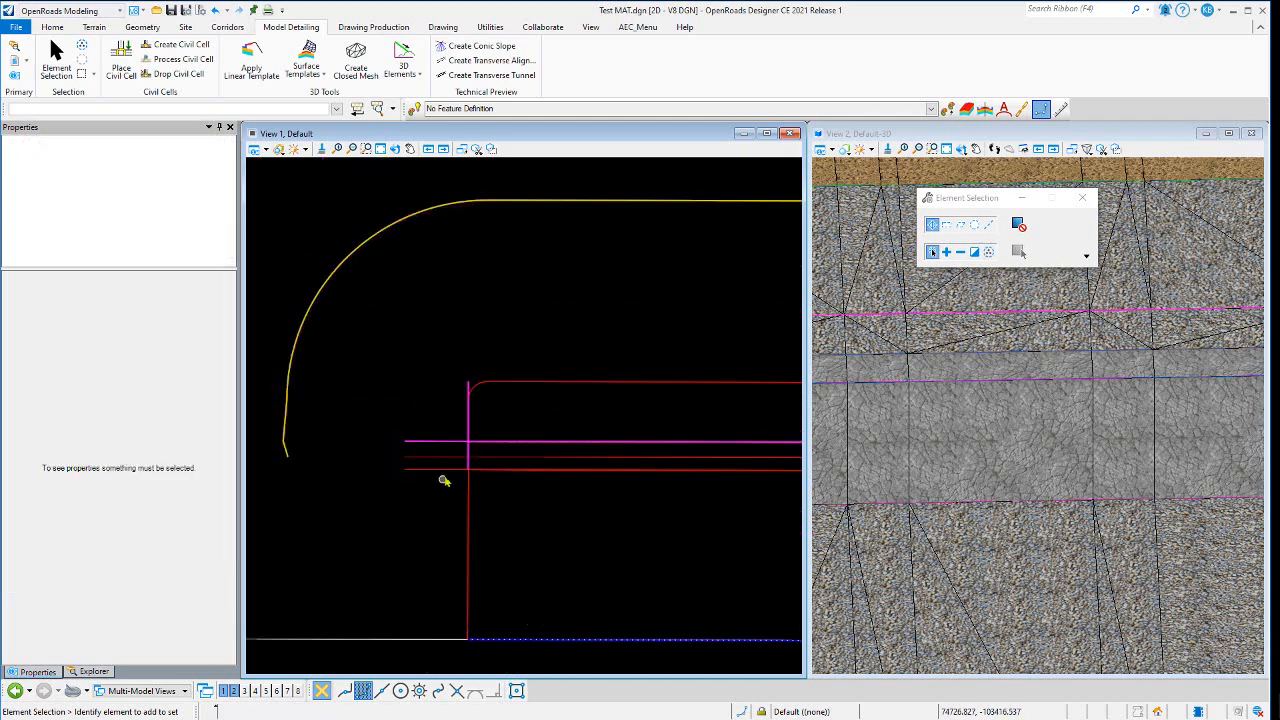
scroll(444, 481, up, 6)
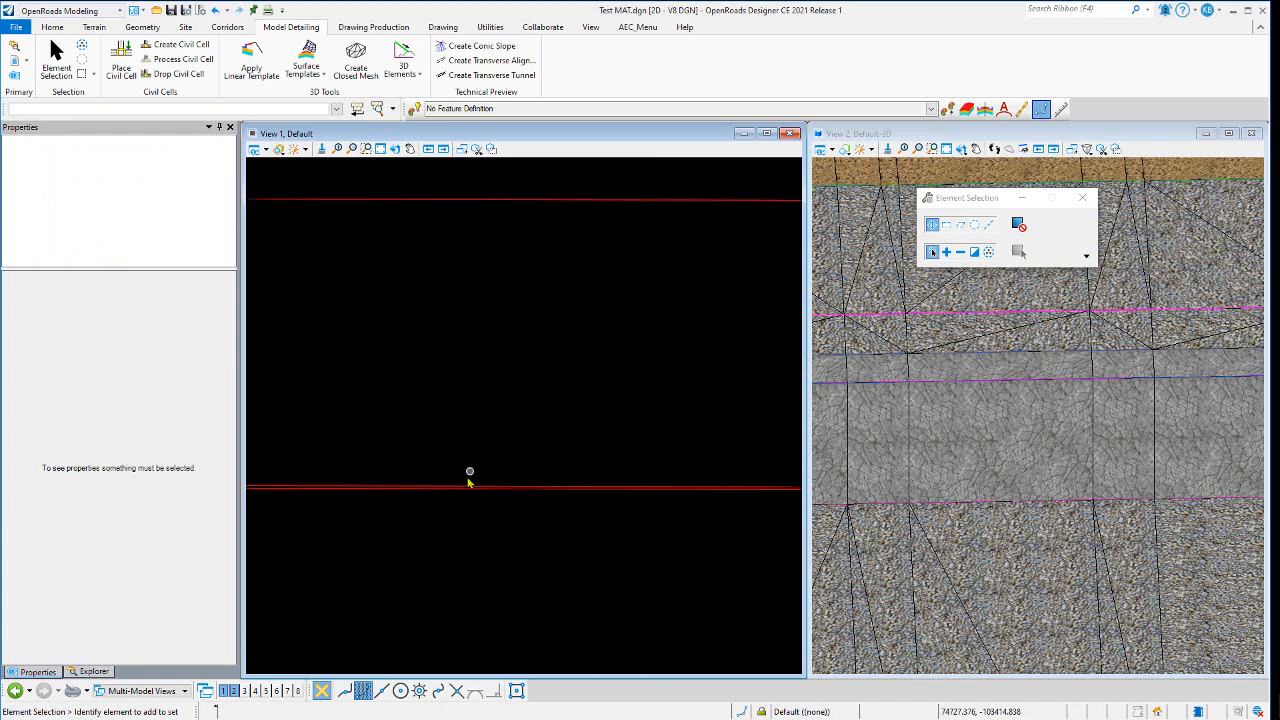
mouse_move(465, 486)
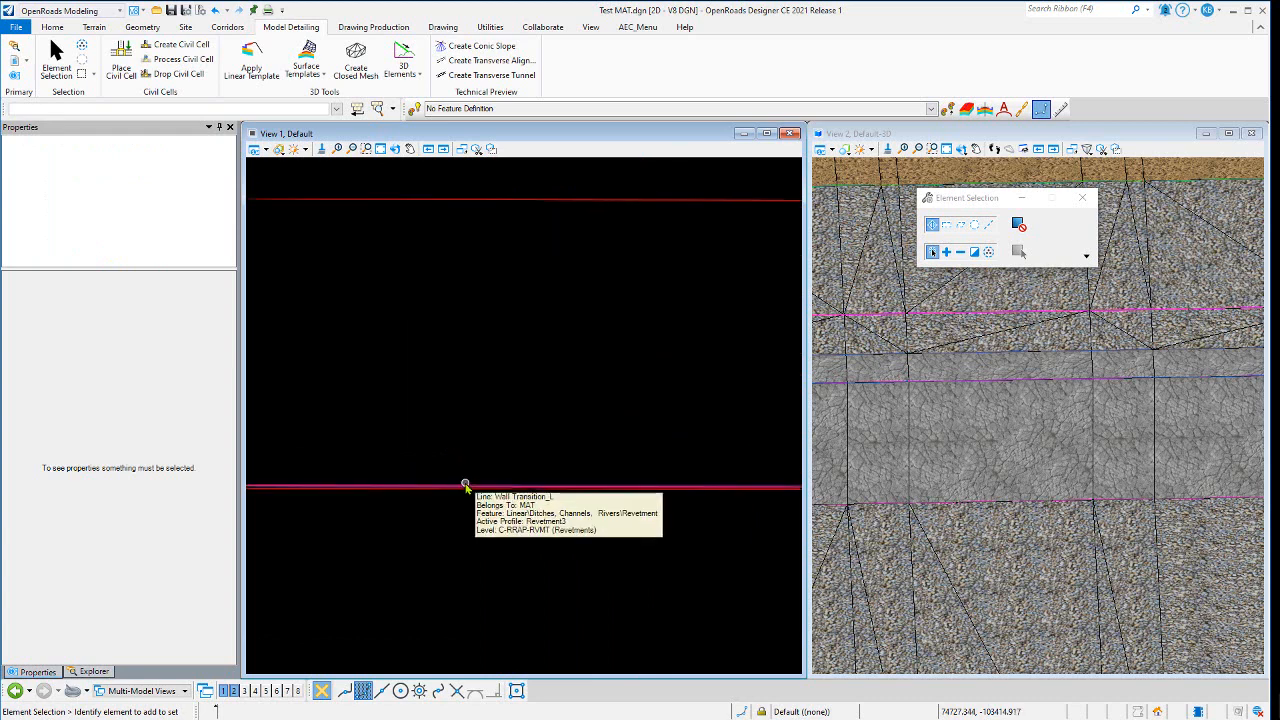
click(465, 486)
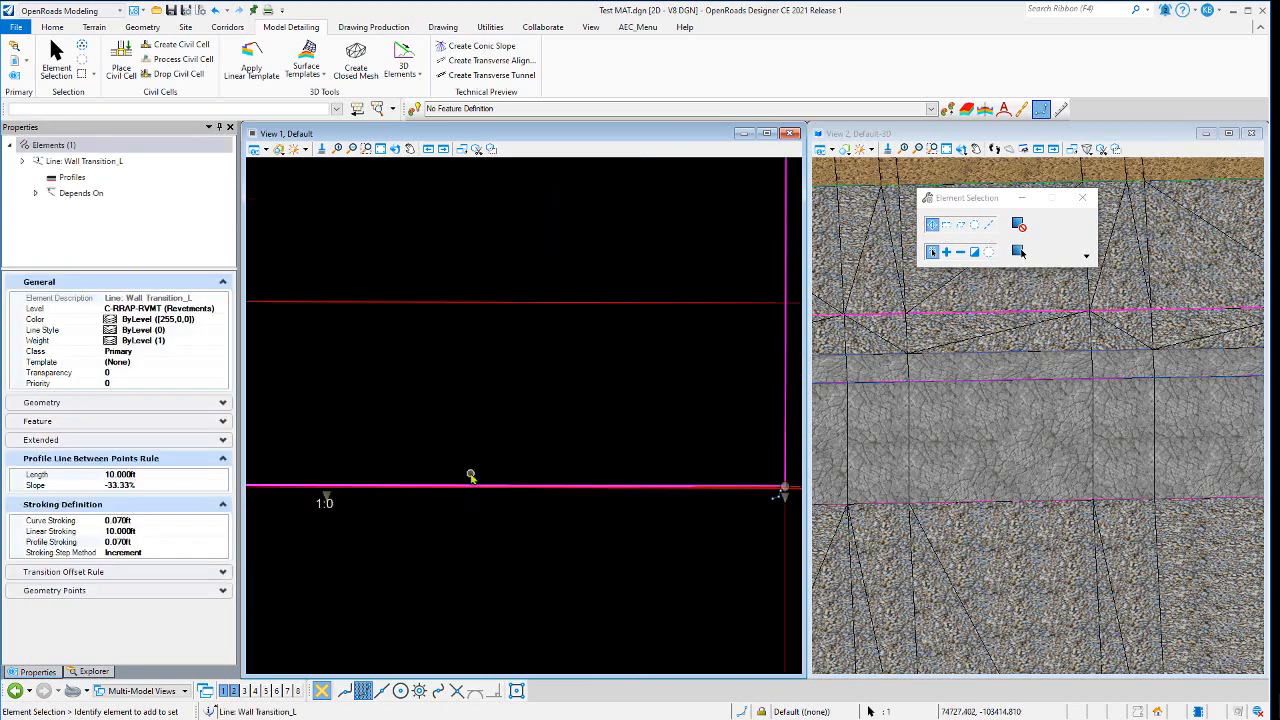
scroll(1100, 430, up, 4)
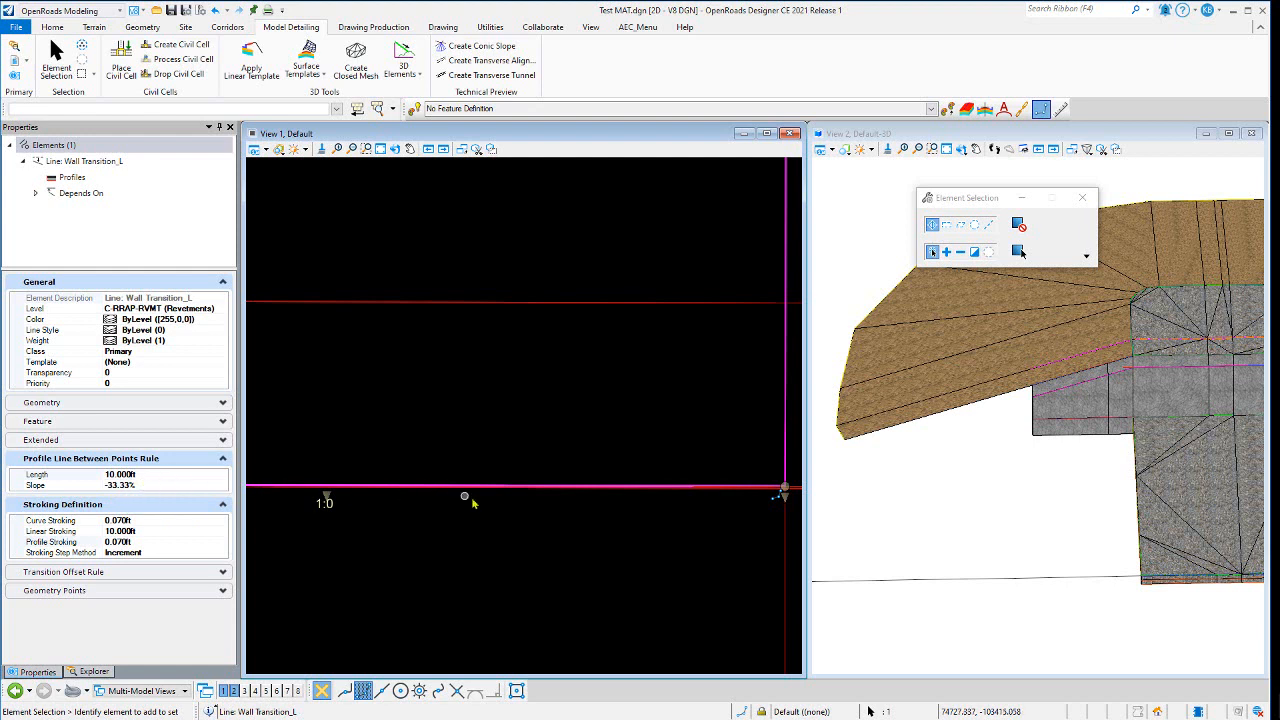
scroll(415, 505, down, 2)
scroll(420, 540, down, 3)
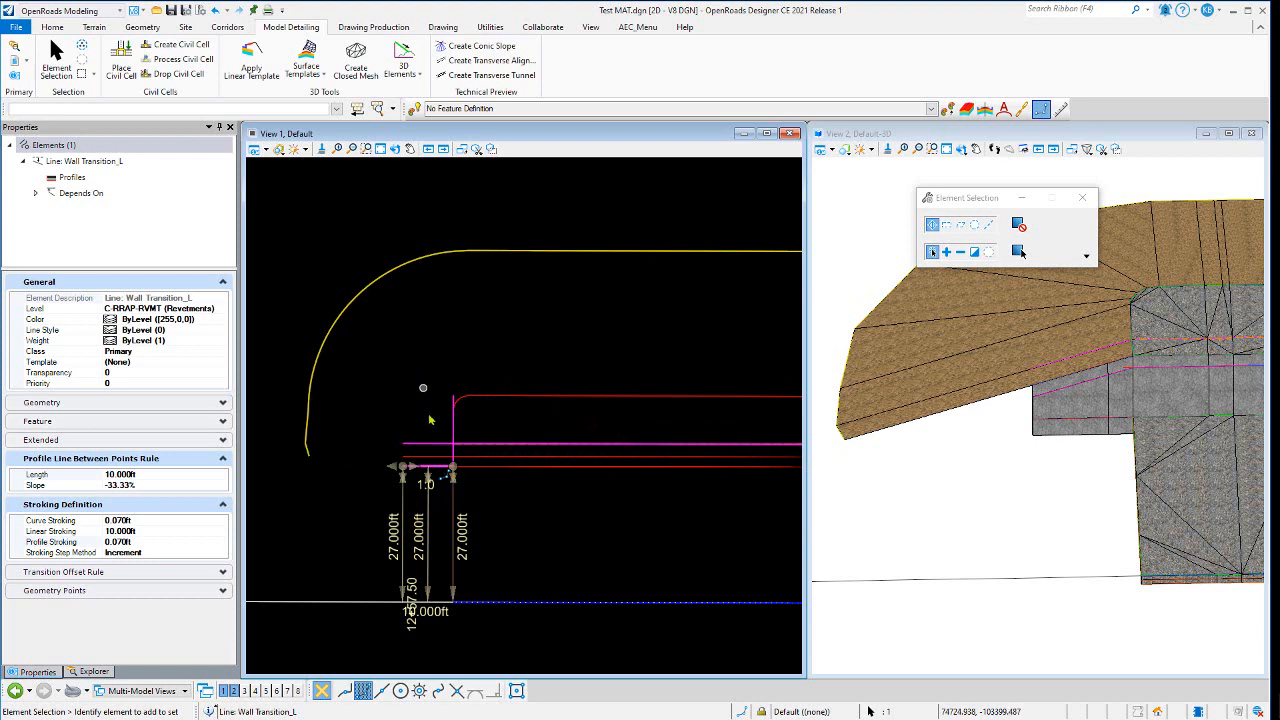
Step: Select the short line named Ignore where the wall transition meets the west end of Wall CTRL1 and examine its length and offset
scroll(443, 465, up, 5)
scroll(447, 470, up, 2)
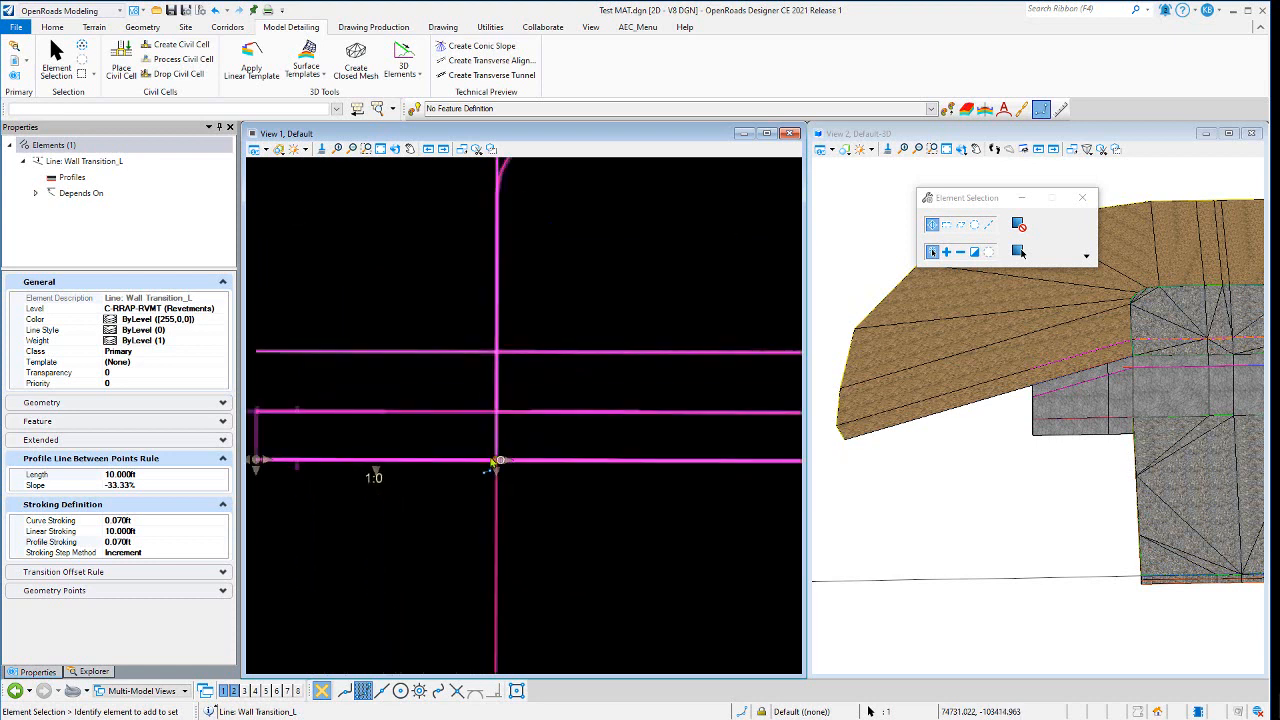
click(425, 436)
scroll(483, 452, up, 6)
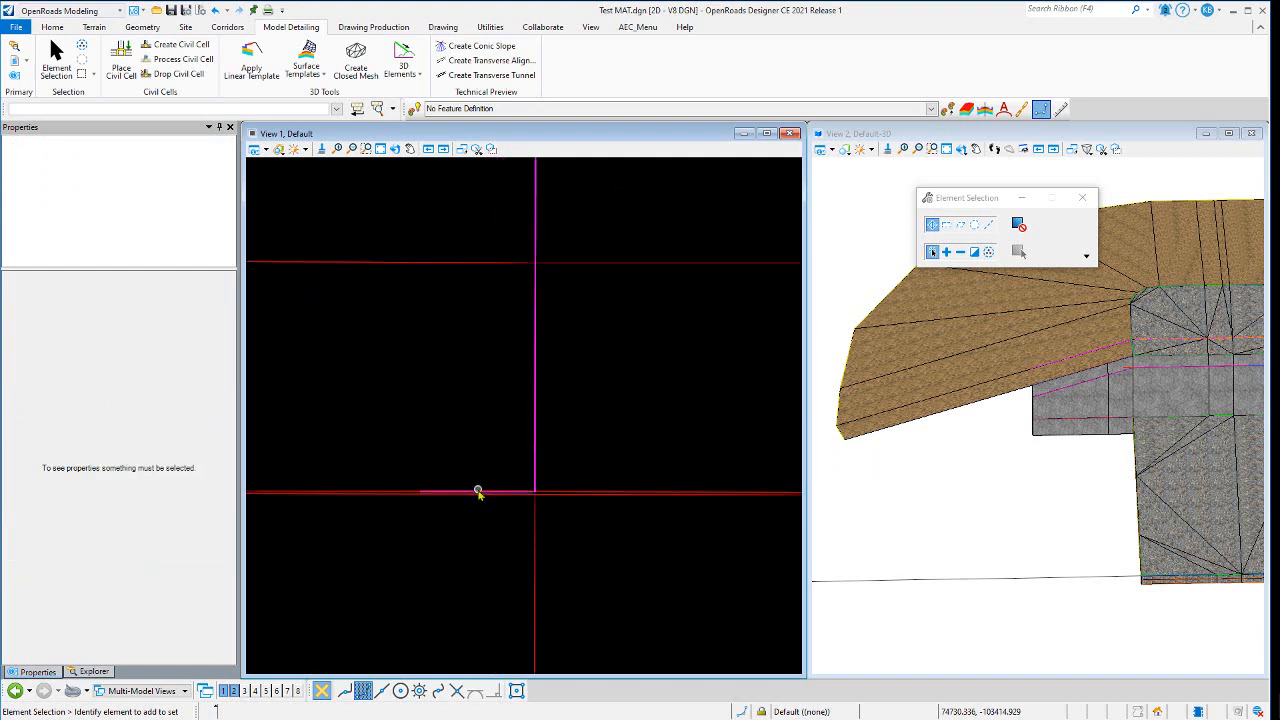
mouse_move(478, 492)
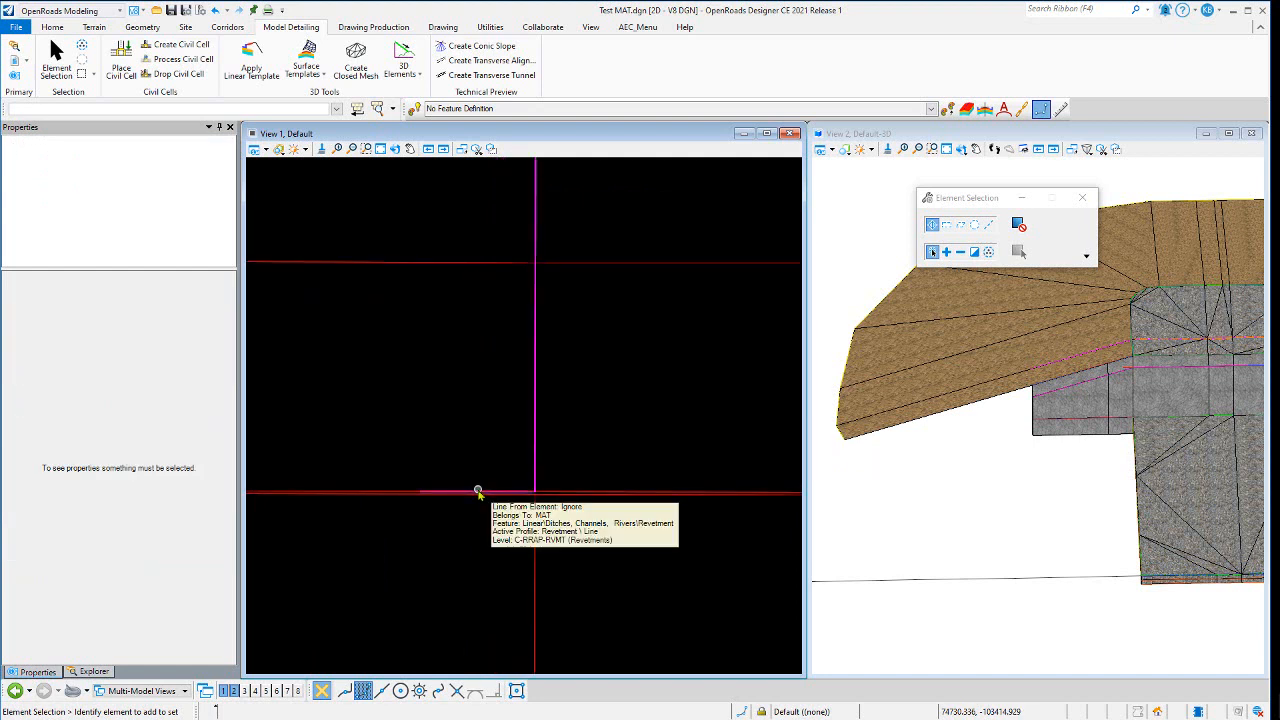
click(478, 492)
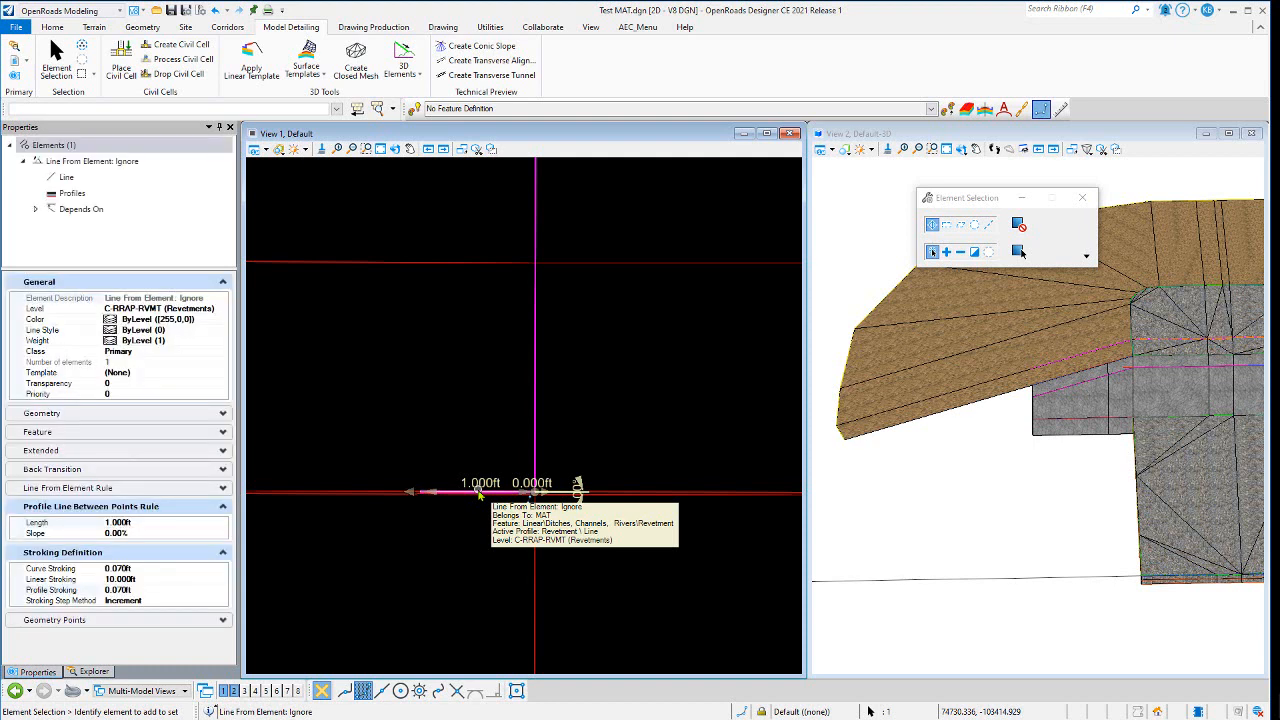
click(540, 489)
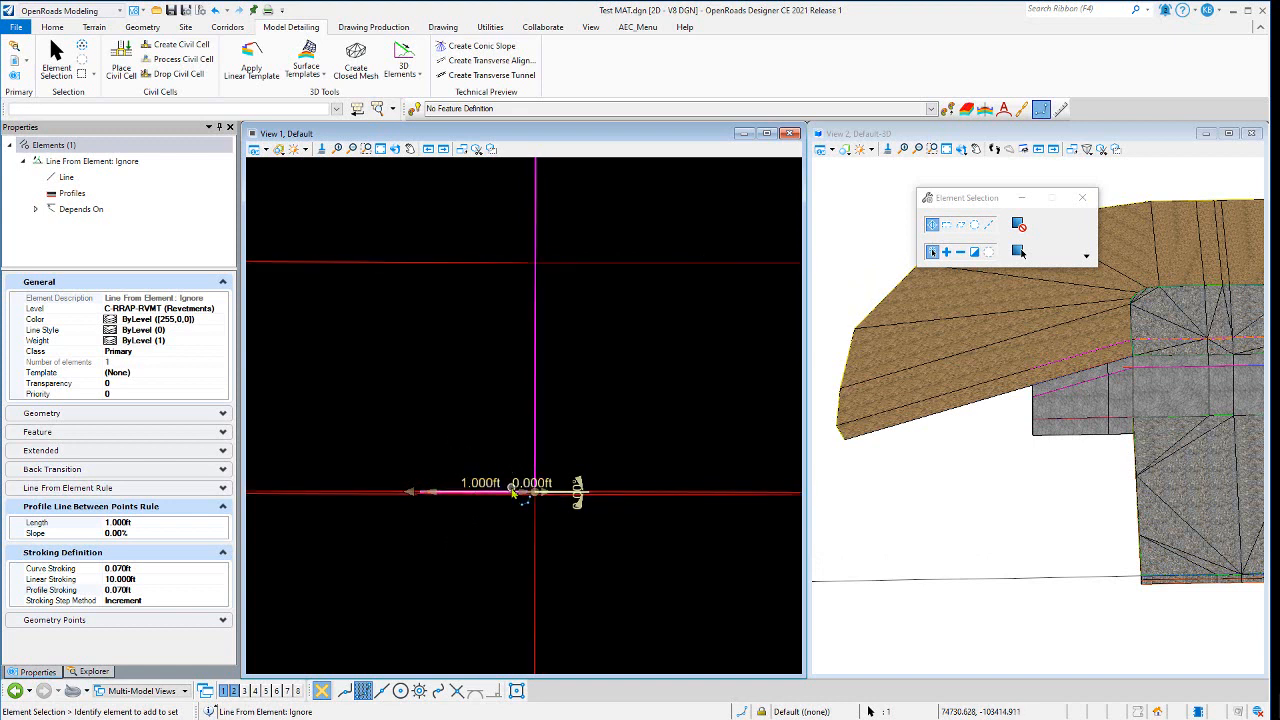
Step: Select the Wall Transition_L line beside the short Ignore line and display its profile length and slope
click(451, 440)
click(462, 490)
click(373, 492)
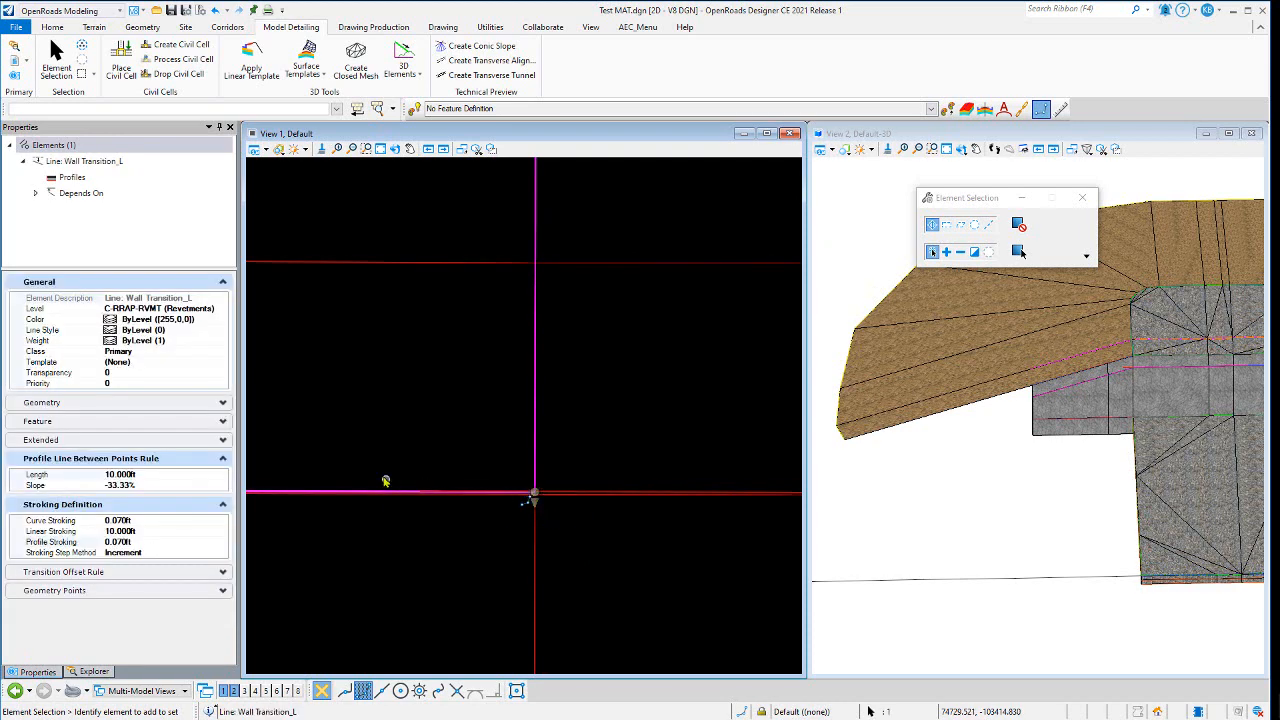
Step: Select the short Ignore line again to examine its position at the wall corner, and clear the selection
click(385, 419)
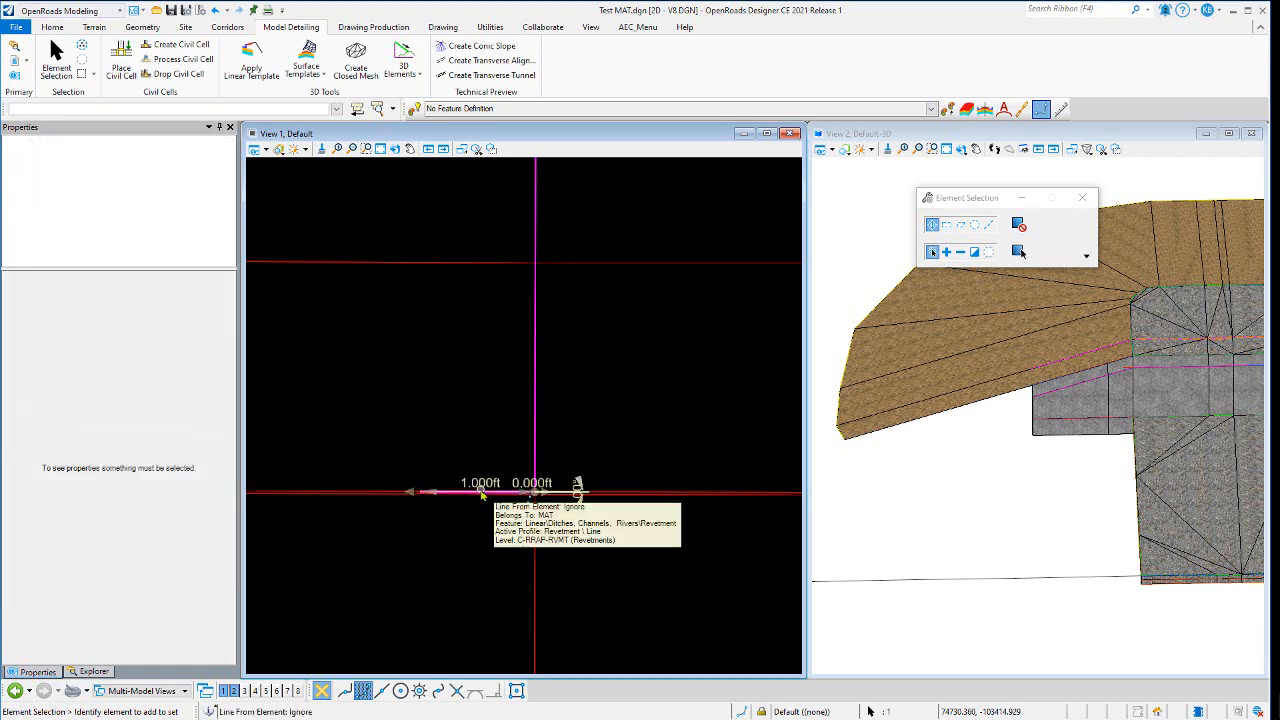
click(482, 492)
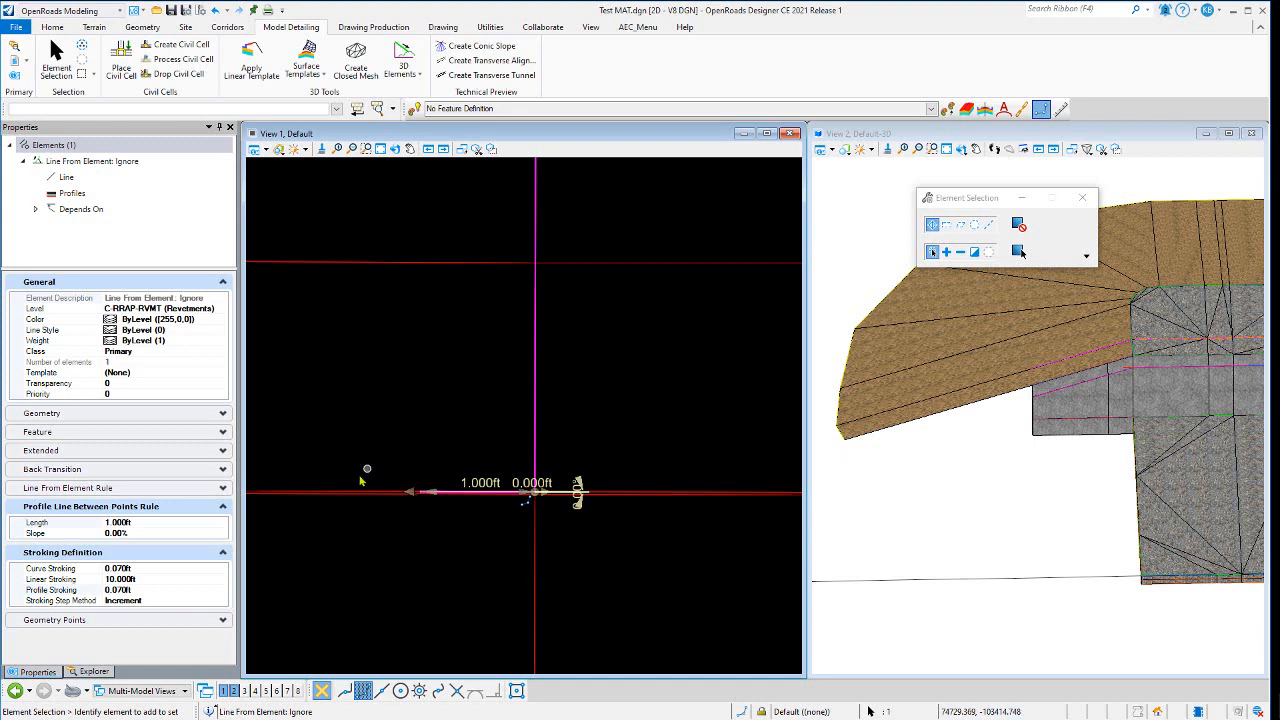
scroll(420, 440, down, 3)
scroll(357, 490, down, 5)
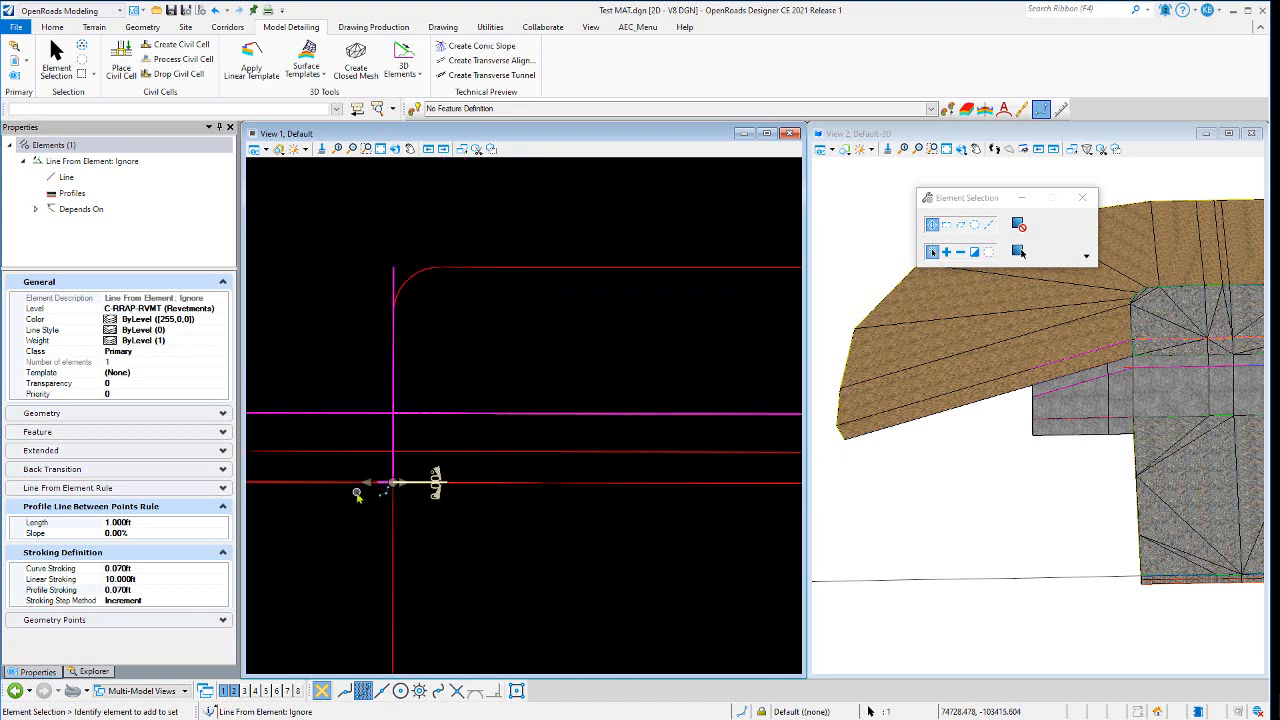
click(416, 432)
scroll(398, 438, down, 1)
scroll(397, 438, up, 4)
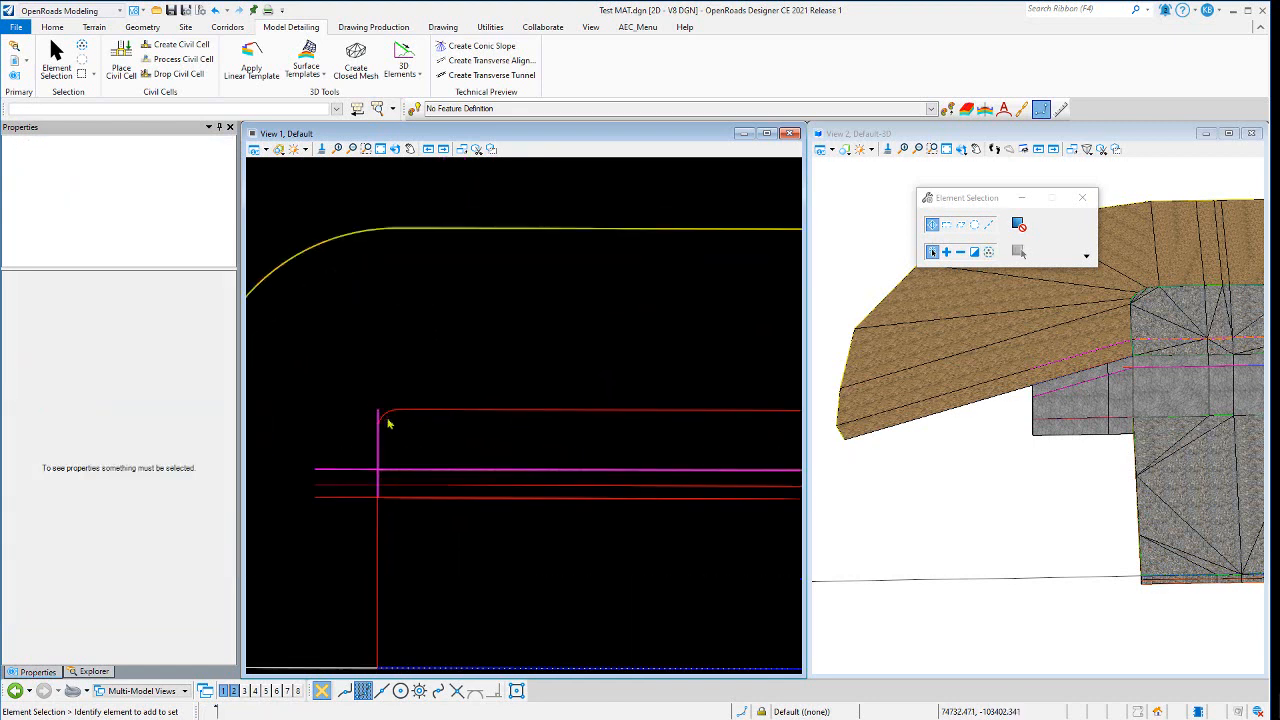
Step: Select the Berm Back CTRL line at the west corner, examine its slope and end dimensions, and clear the selection
mouse_move(380, 399)
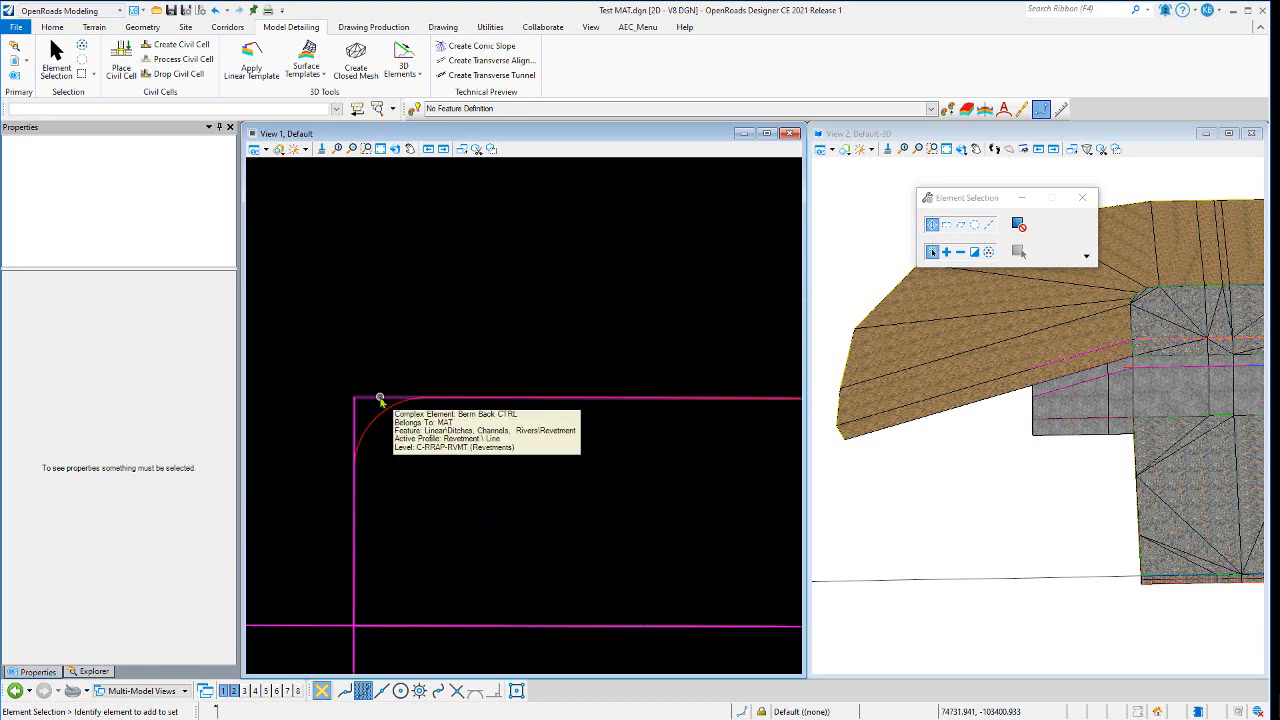
click(380, 399)
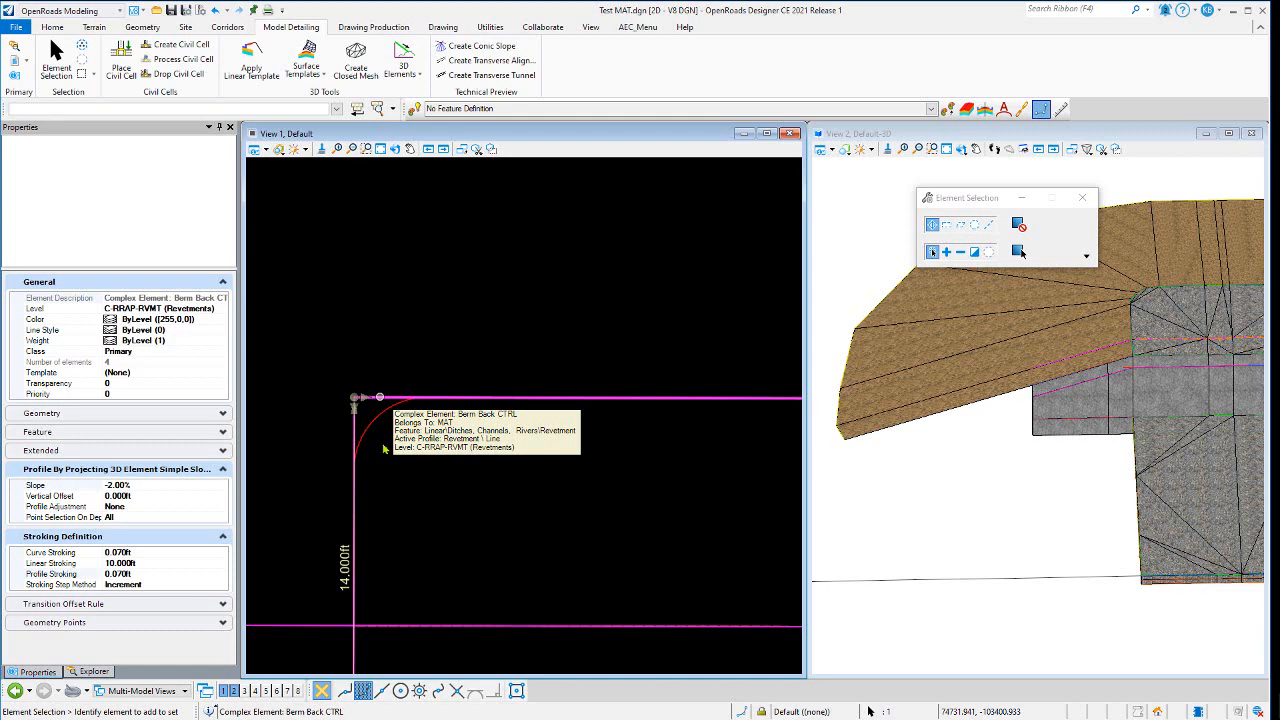
scroll(383, 449, down, 4)
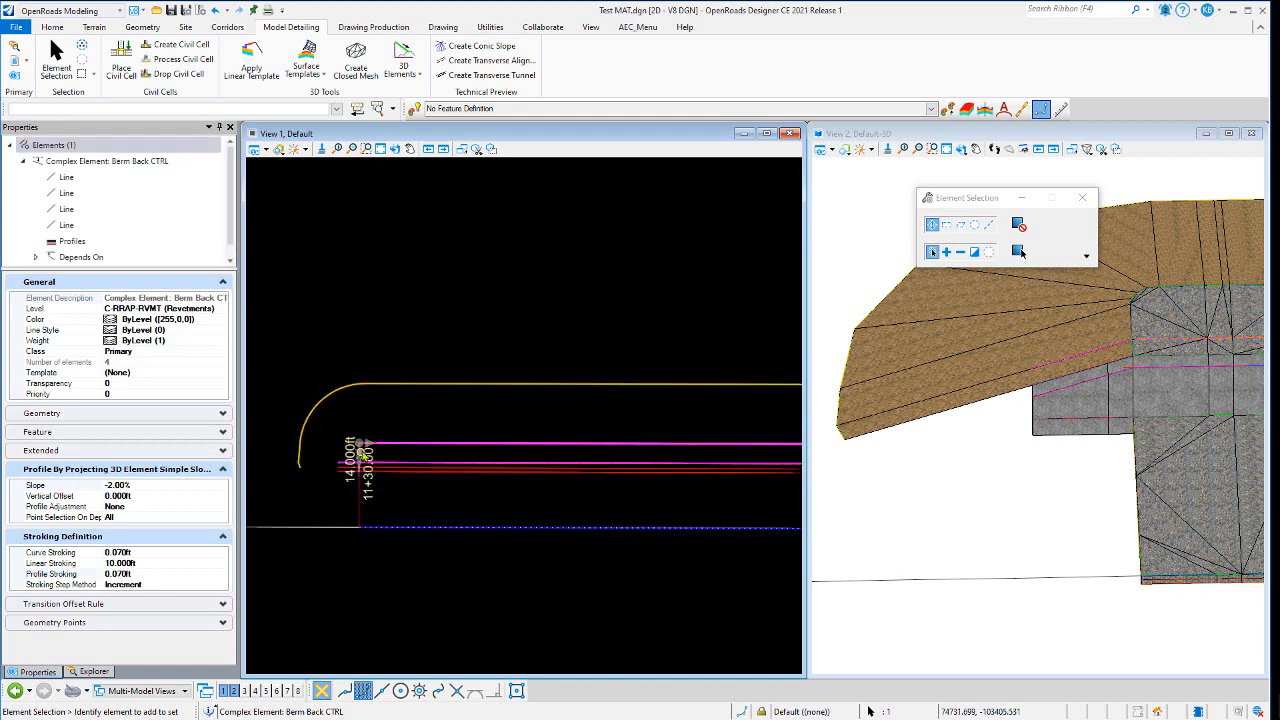
scroll(361, 453, down, 3)
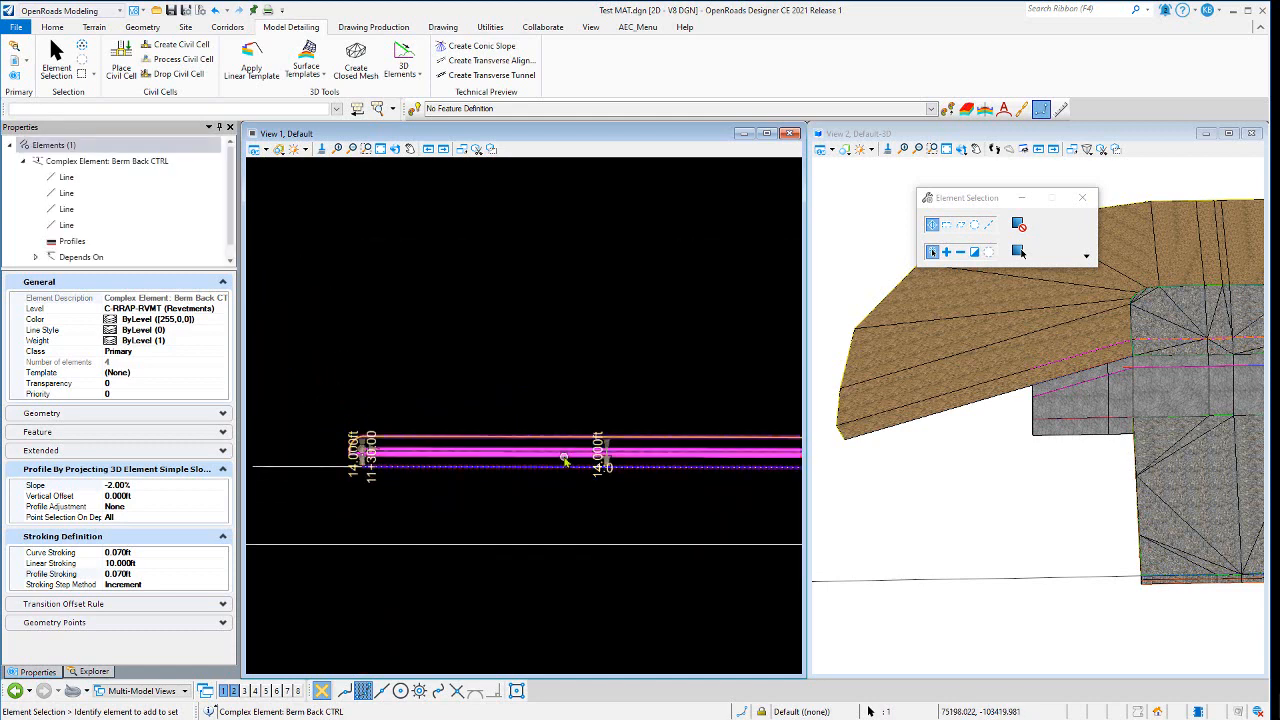
scroll(1209, 263, up, 2)
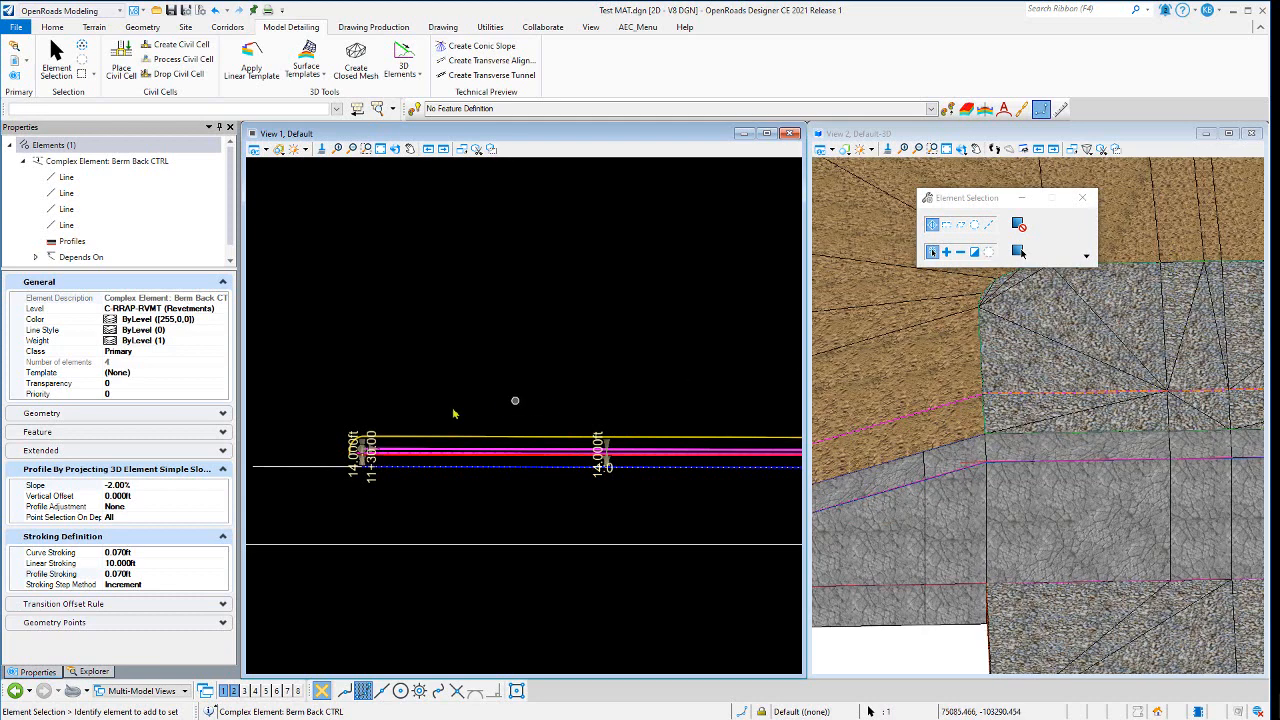
scroll(393, 425, up, 4)
scroll(406, 405, up, 2)
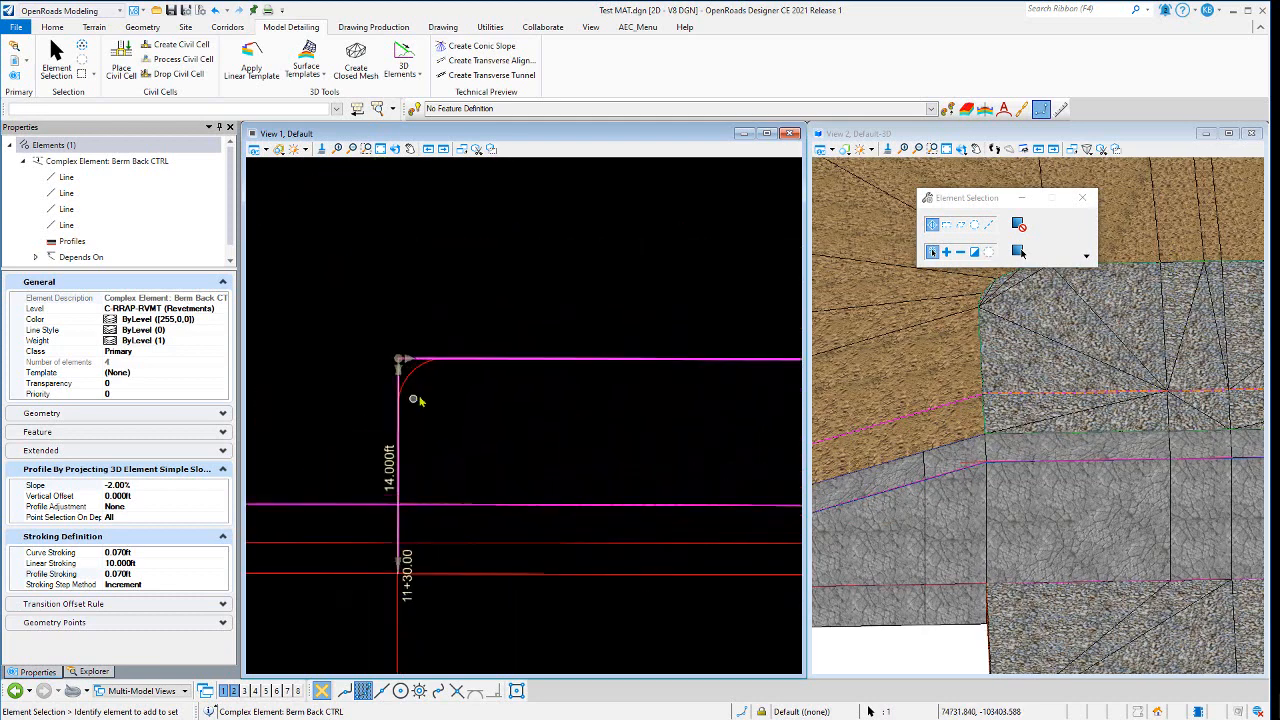
click(423, 387)
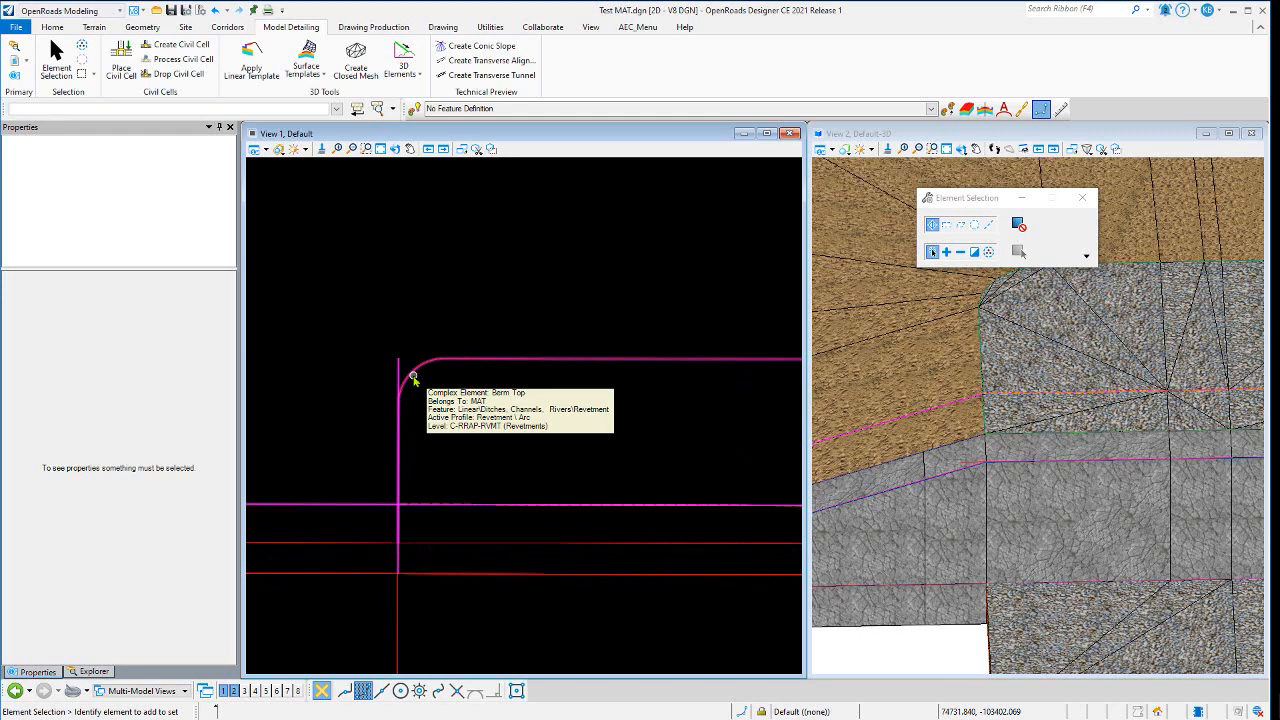
Step: Select the Berm Top line at its rounded west corner, examine the corner radius dimension, and clear the selection
click(413, 378)
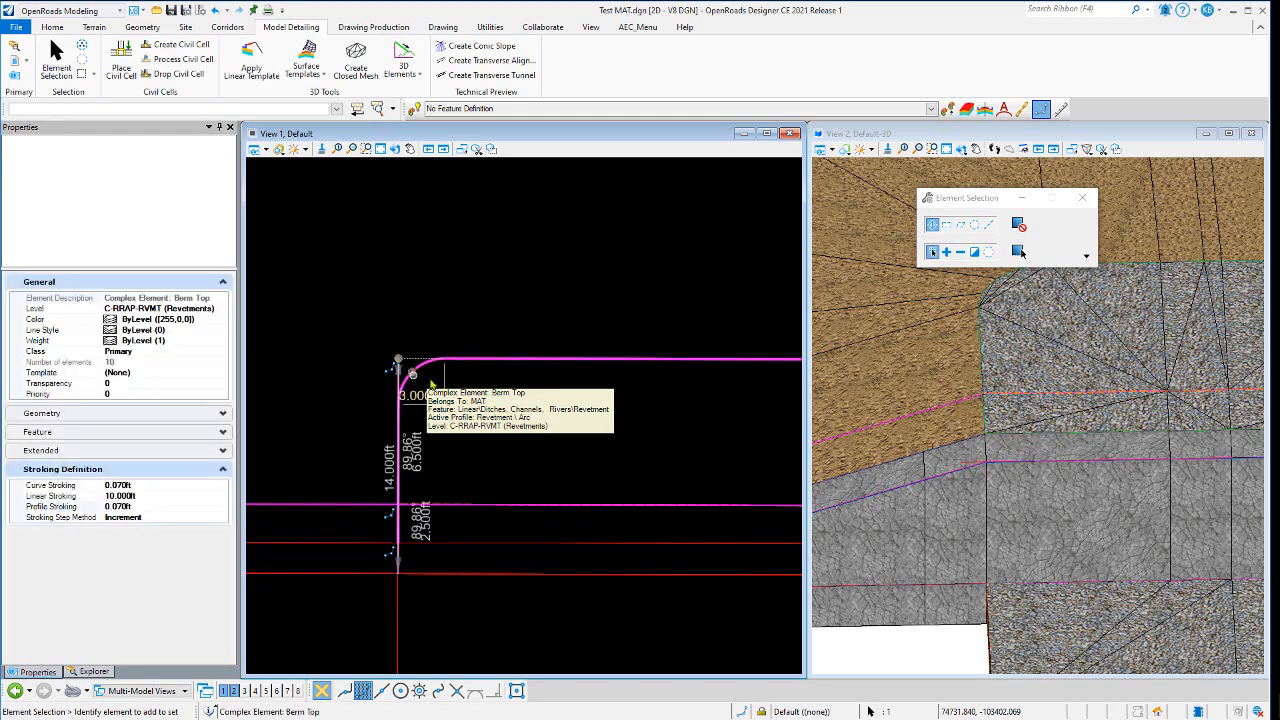
scroll(419, 393, up, 2)
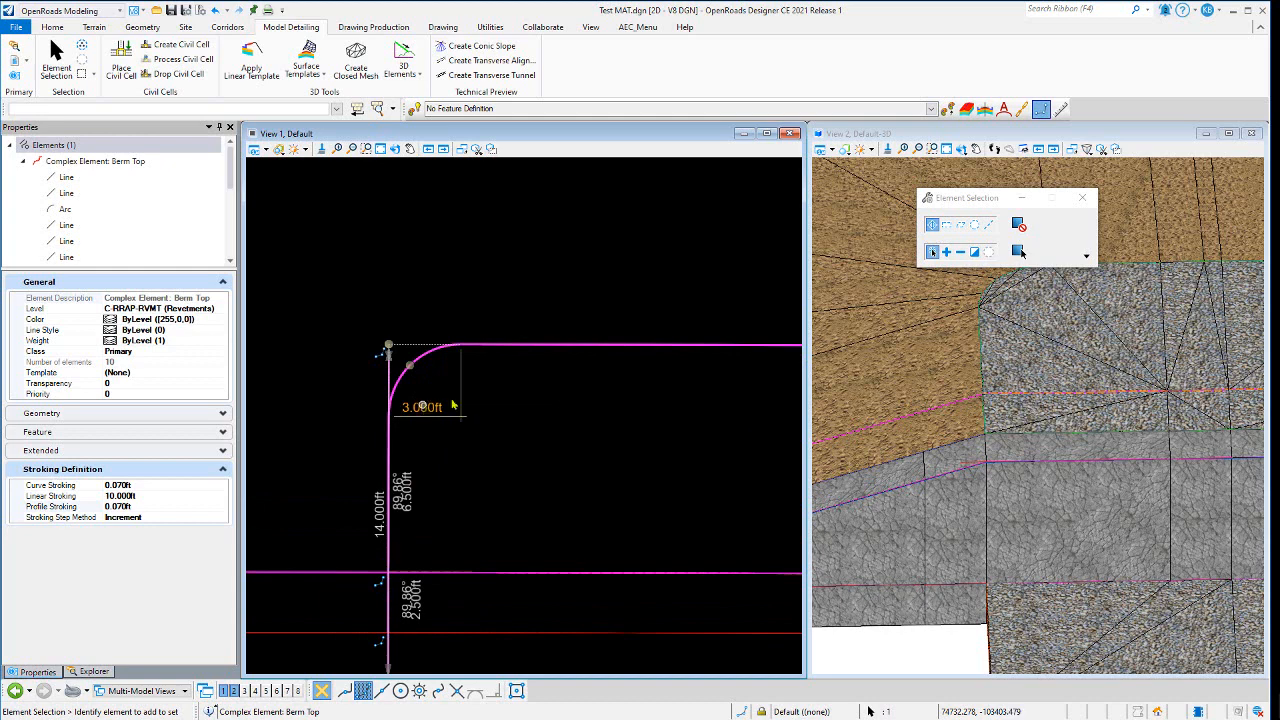
click(520, 390)
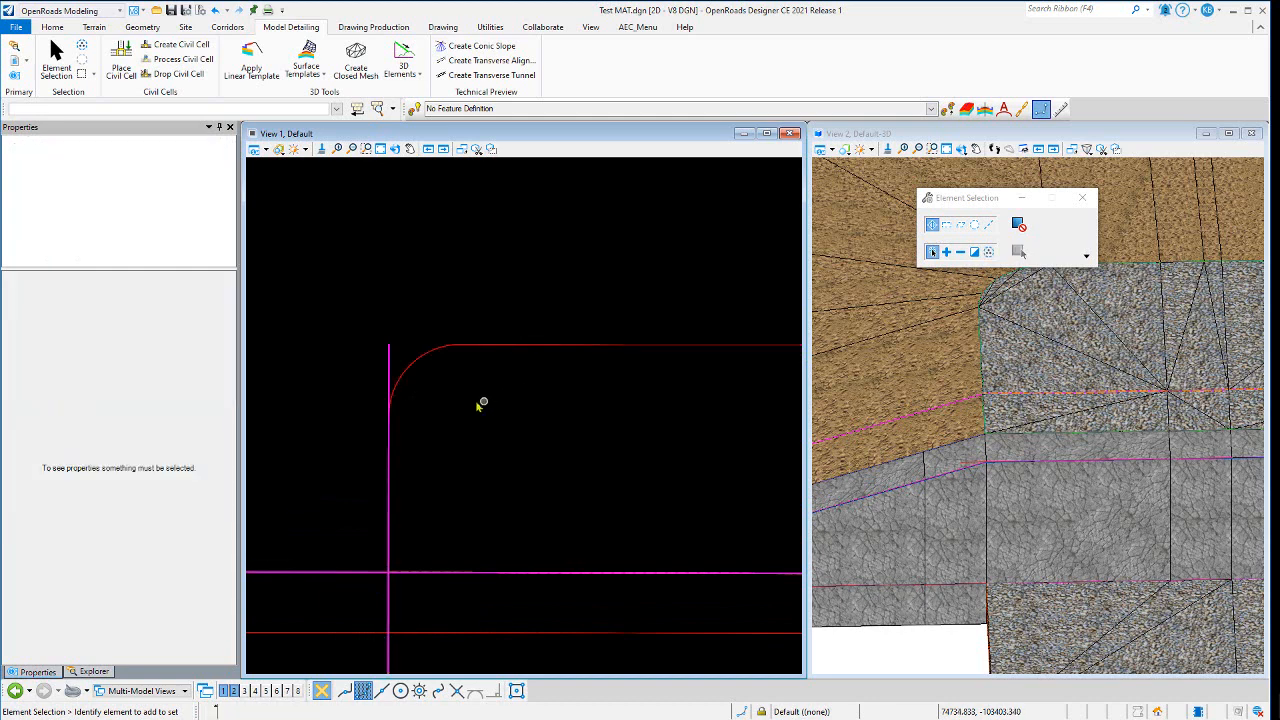
Step: Select the Wall Top Back line, examine its offset dimensions at both ends beside the 3D wall, and clear the selection
scroll(400, 400, down, 3)
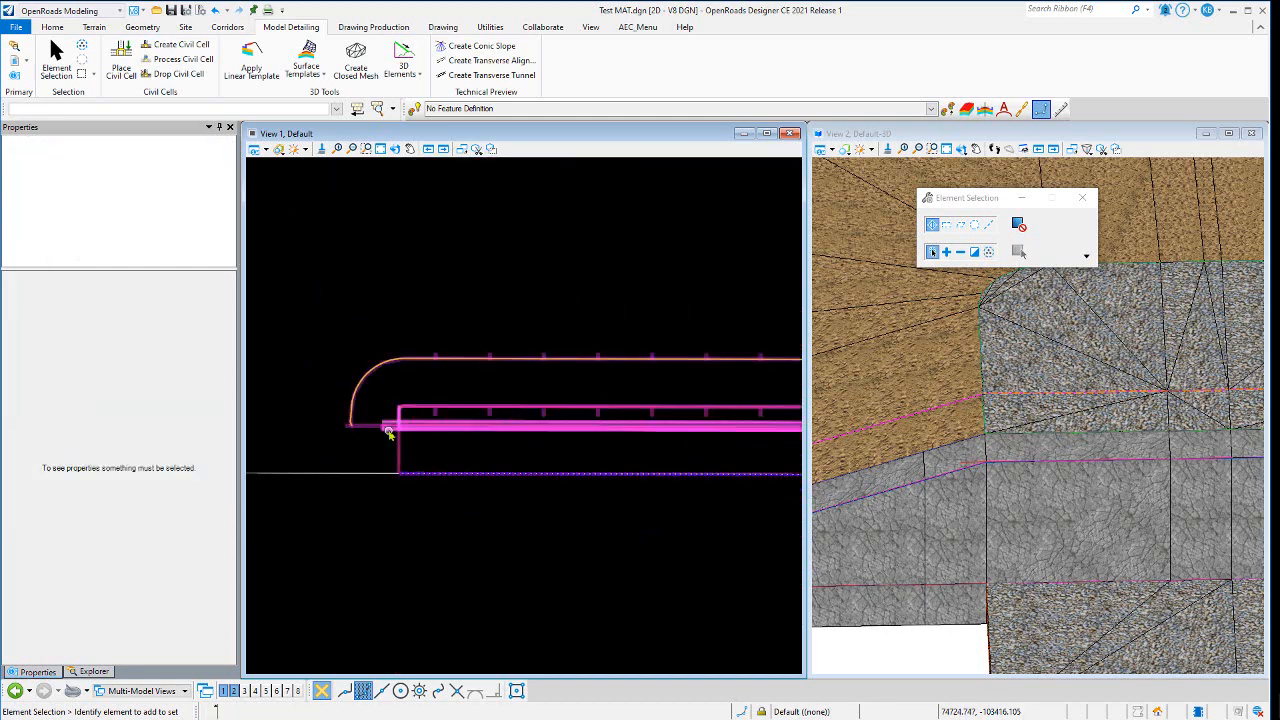
scroll(395, 430, up, 4)
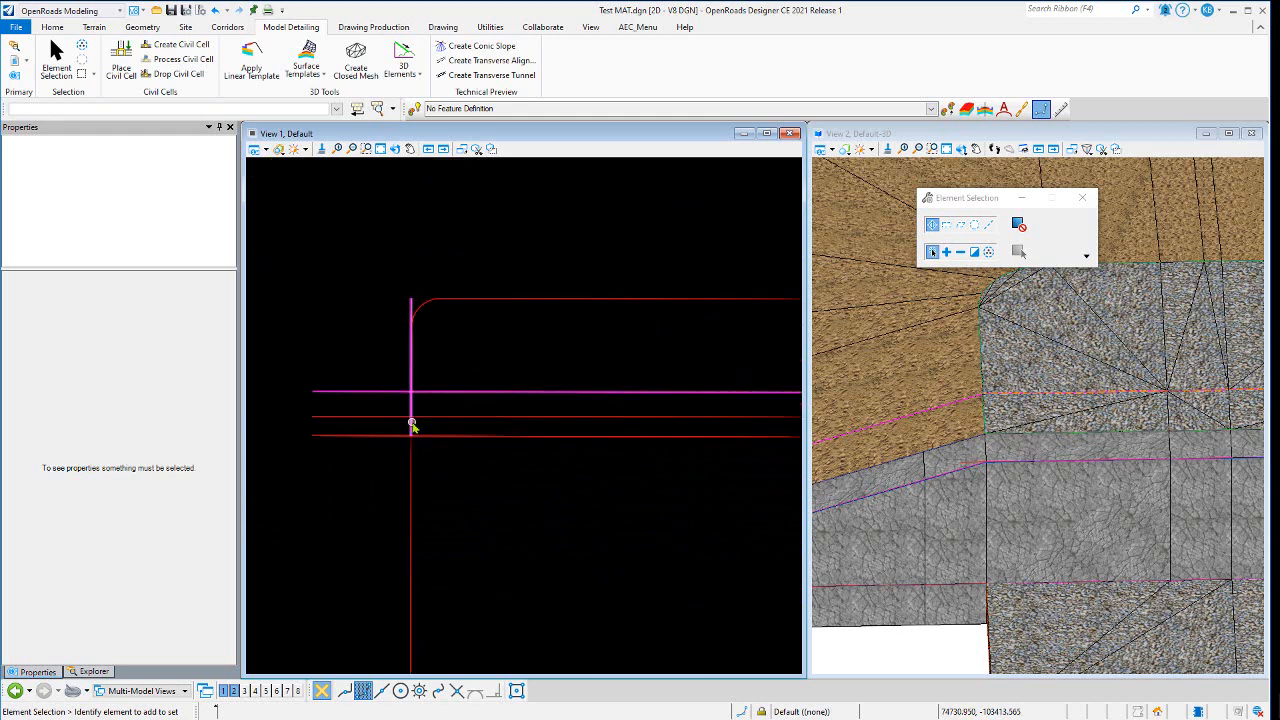
scroll(412, 425, down, 3)
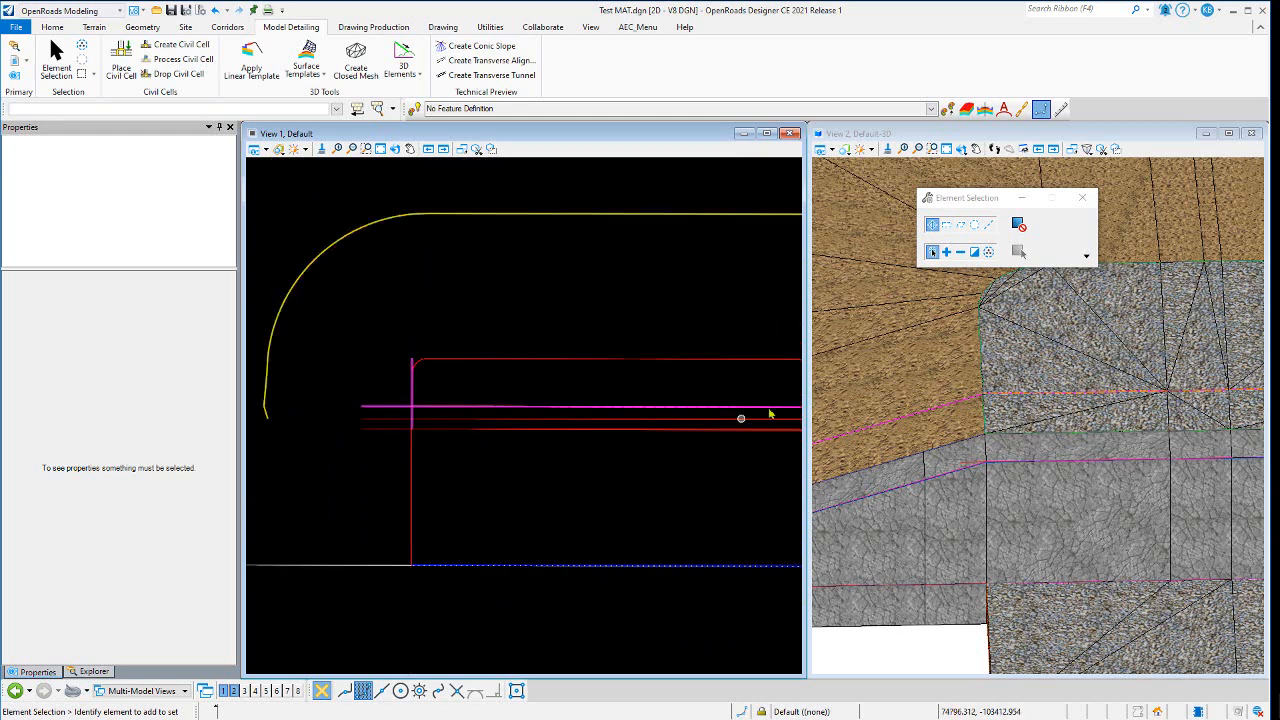
click(552, 421)
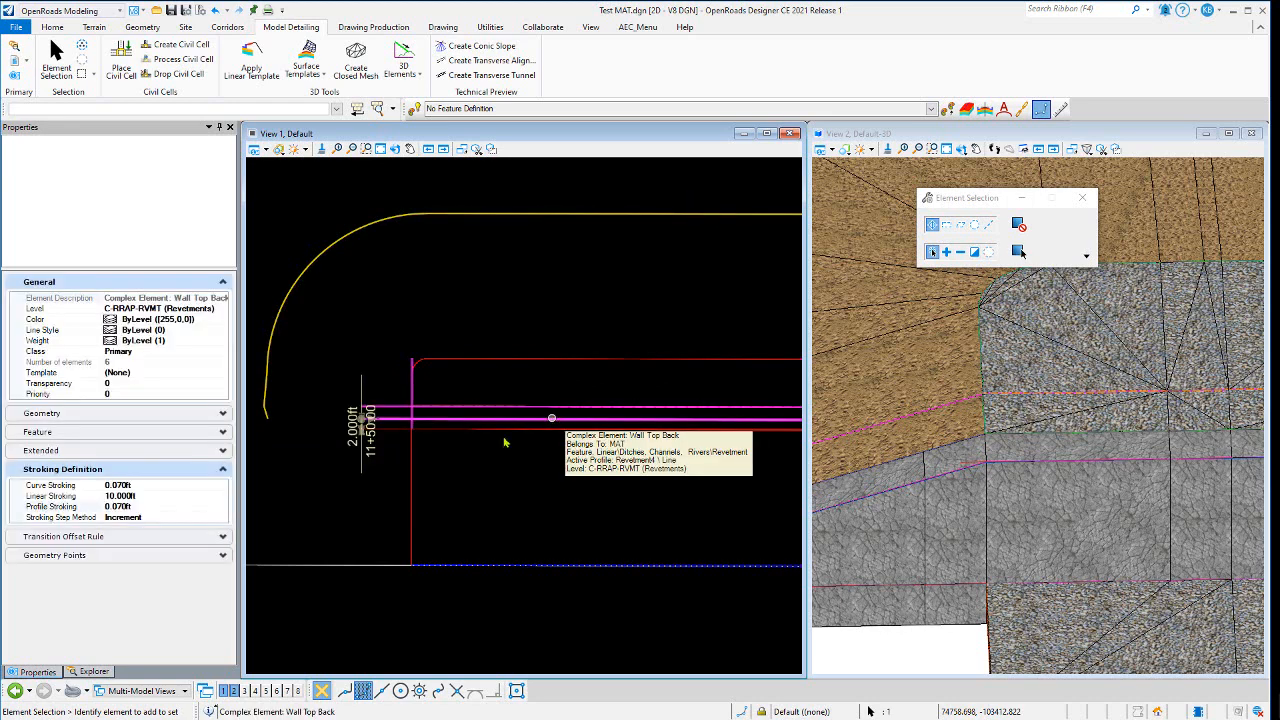
scroll(400, 465, down, 5)
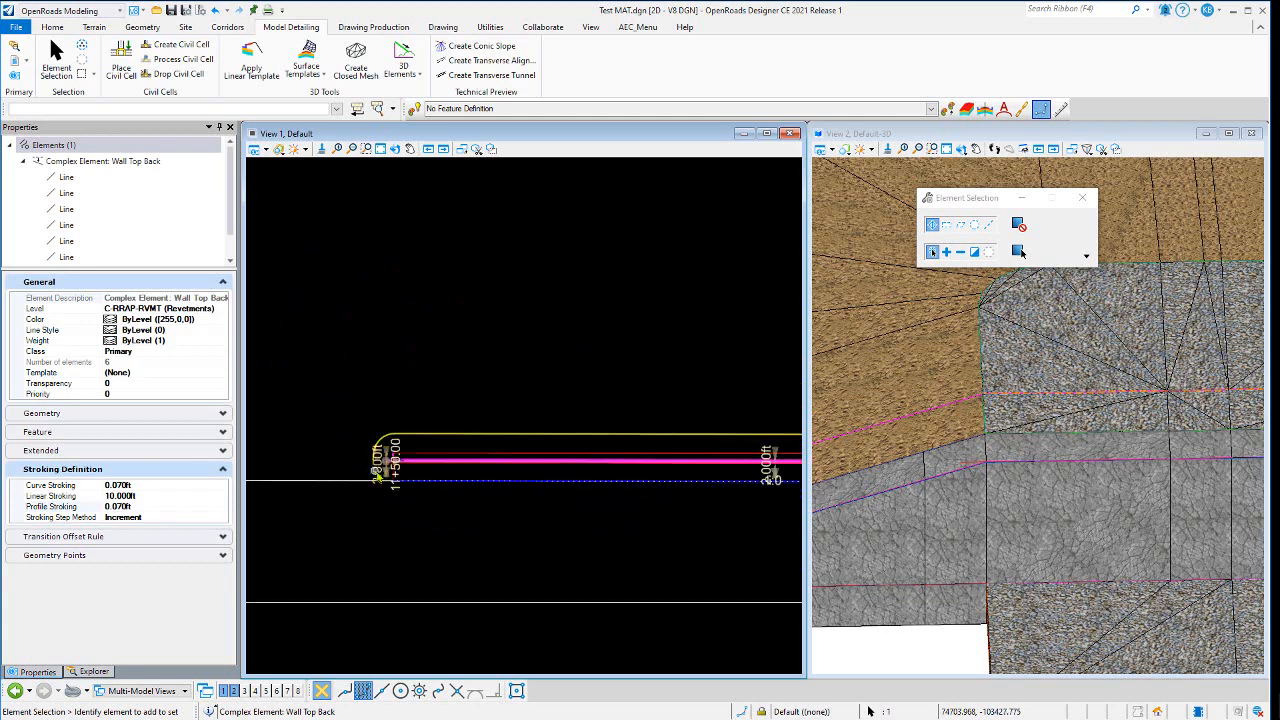
middle_drag(393, 467, 631, 490)
scroll(631, 490, up, 5)
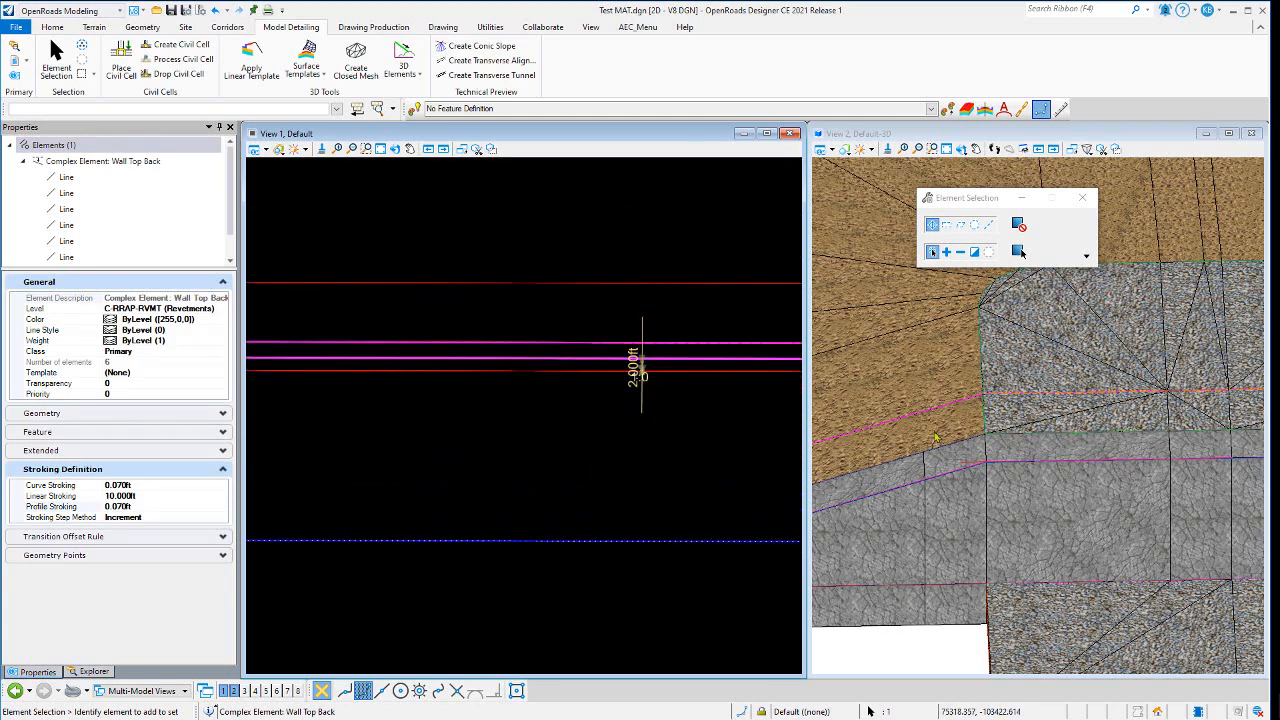
scroll(1085, 435, up, 3)
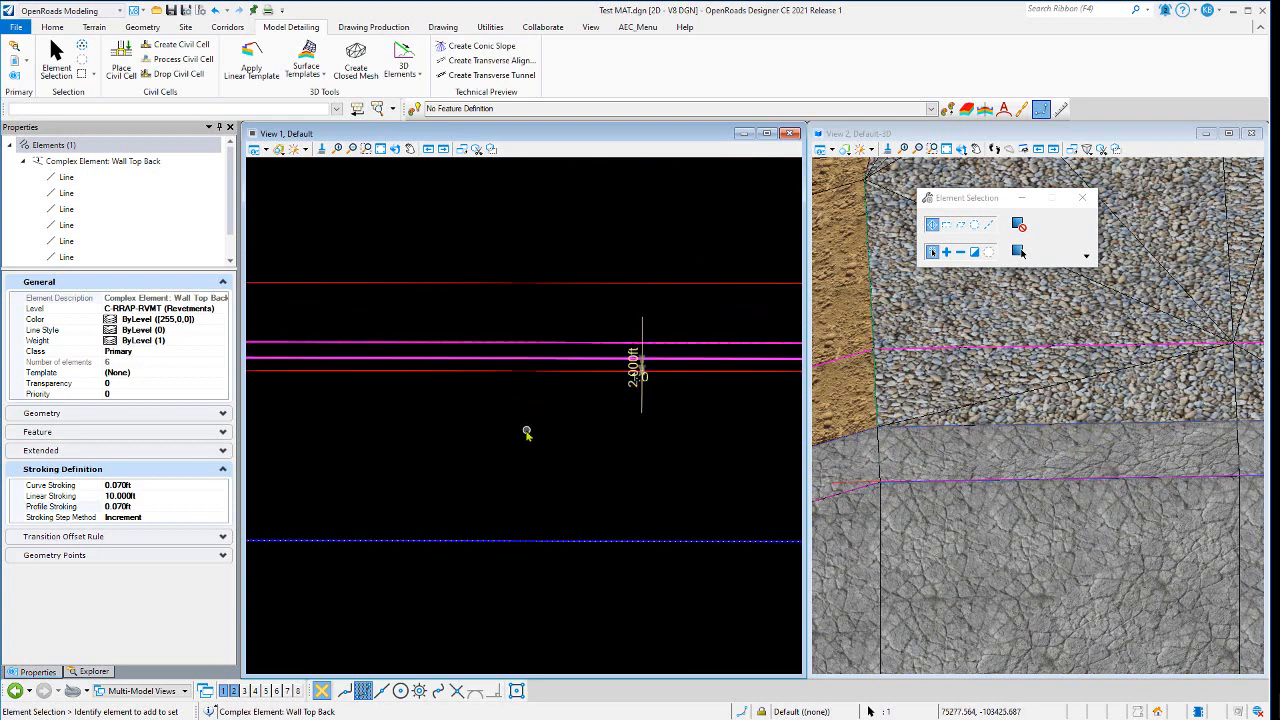
click(604, 335)
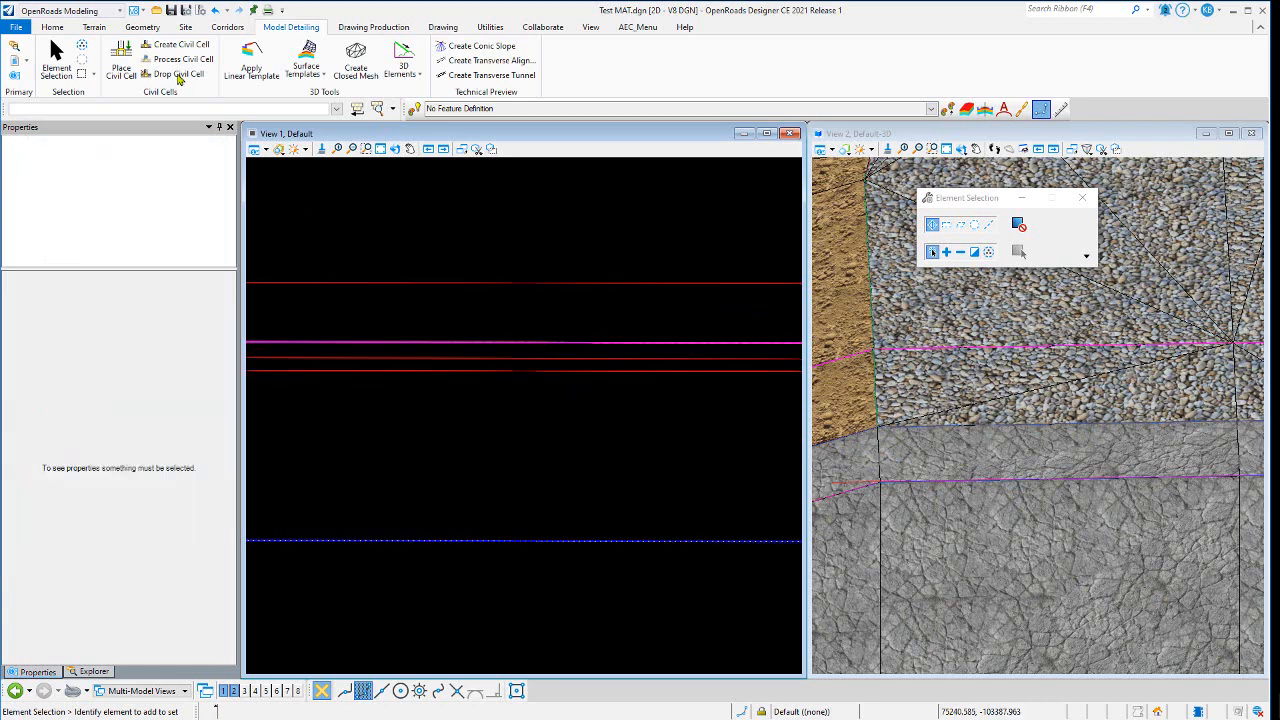
Step: Check the plan view's display attributes, and examine the offset of Civil Cell Primary Alignment3 behind the wall against the 3D model
click(267, 150)
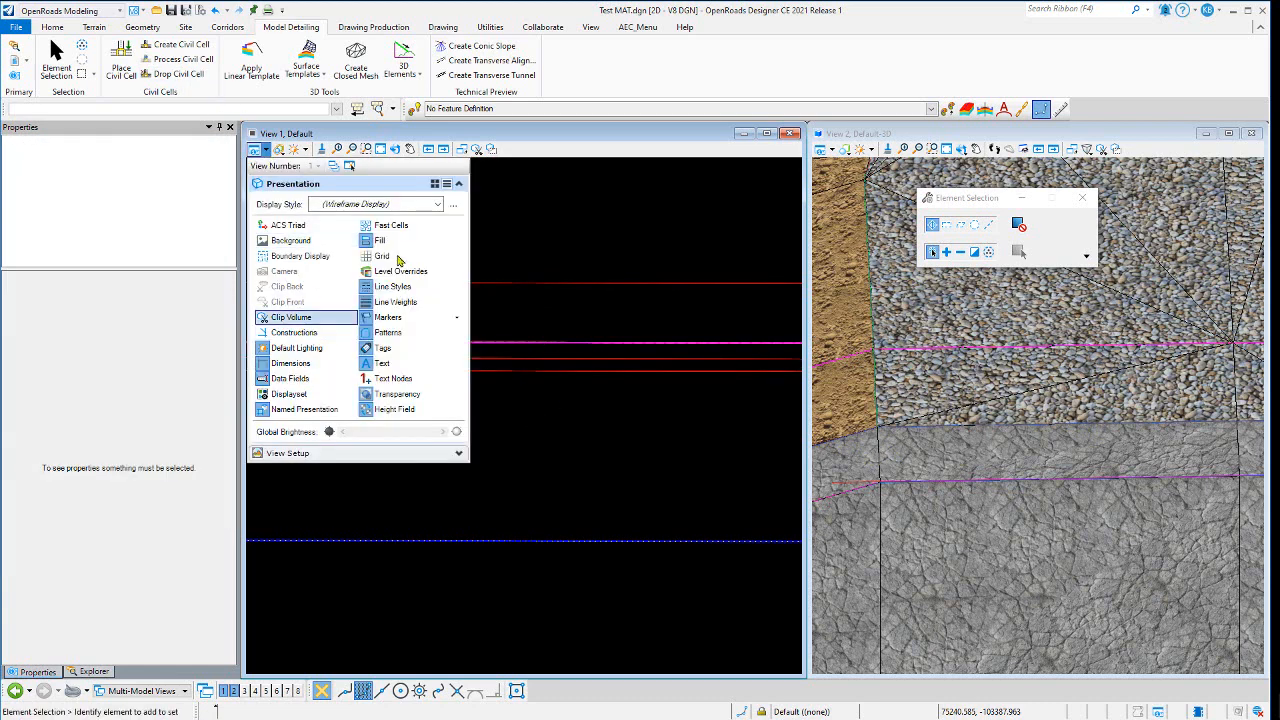
scroll(603, 347, up, 2)
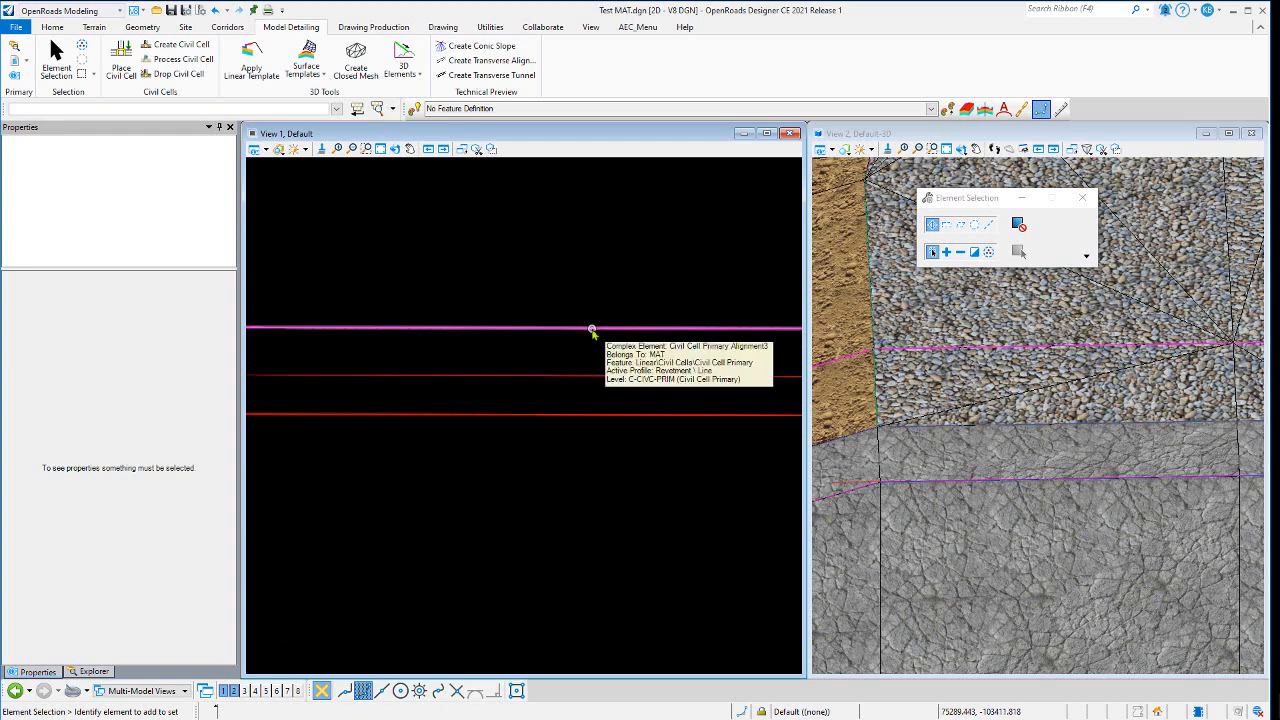
click(592, 330)
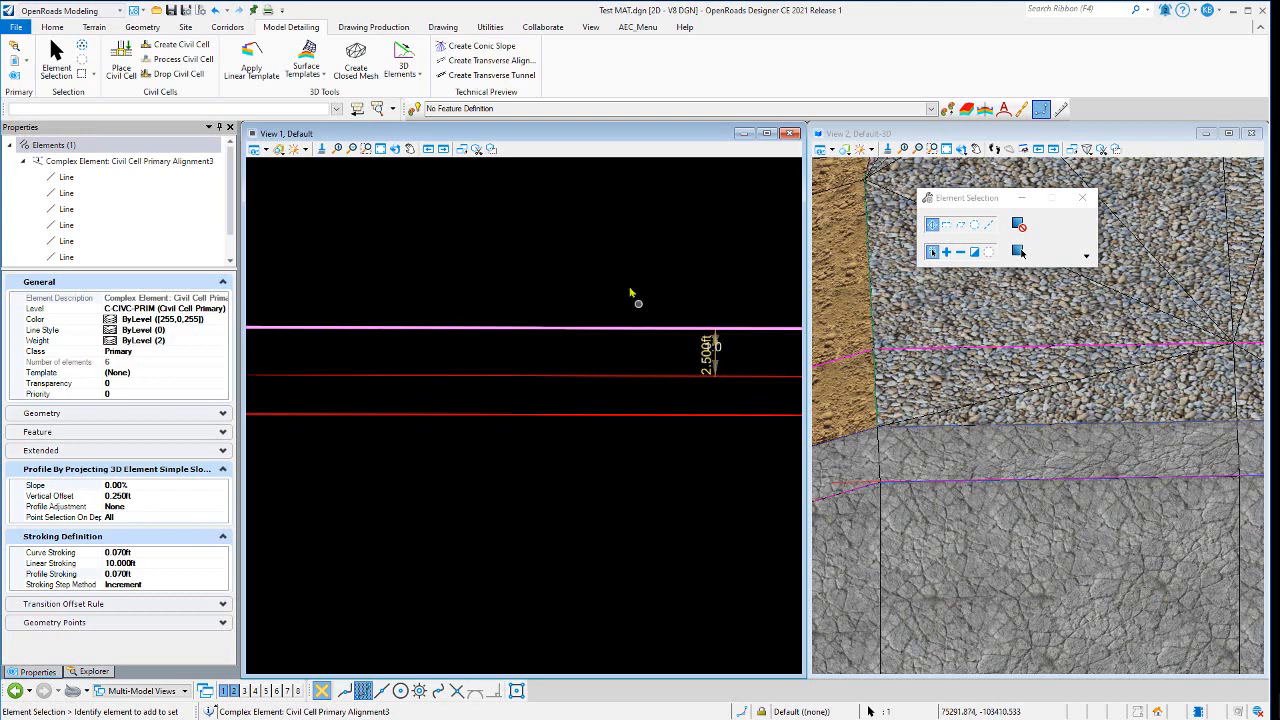
scroll(958, 410, down, 4)
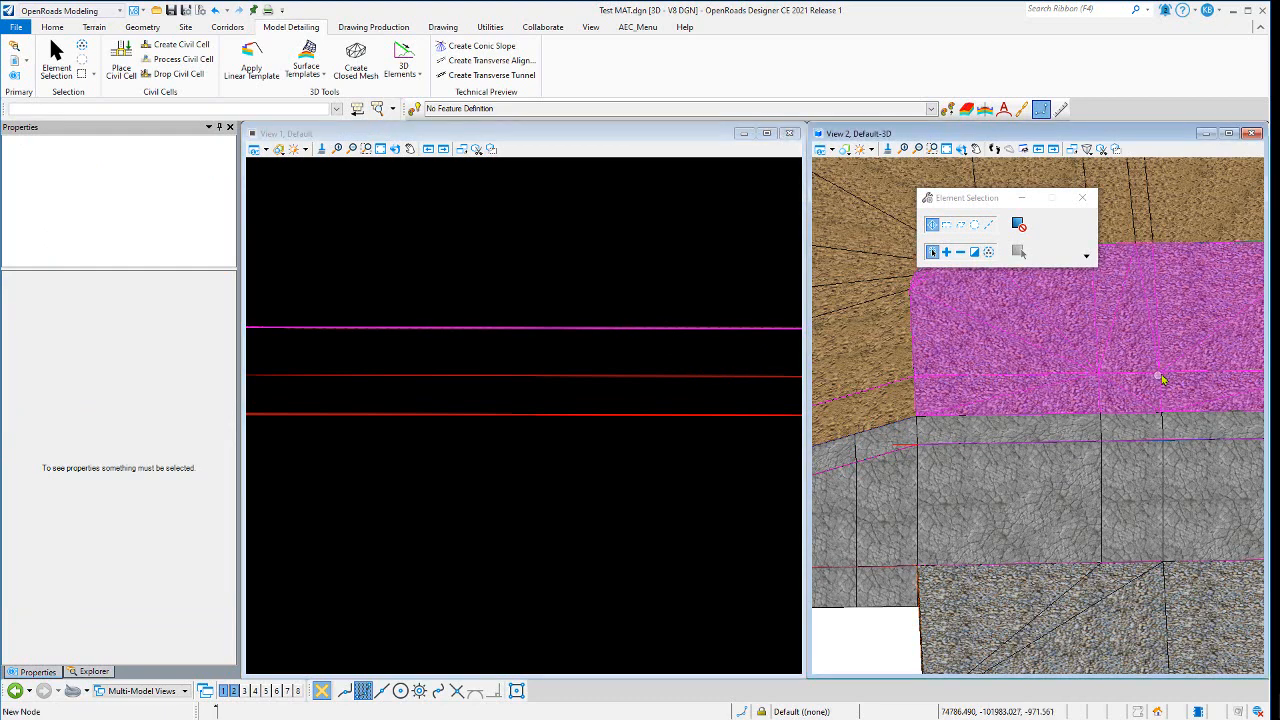
click(652, 331)
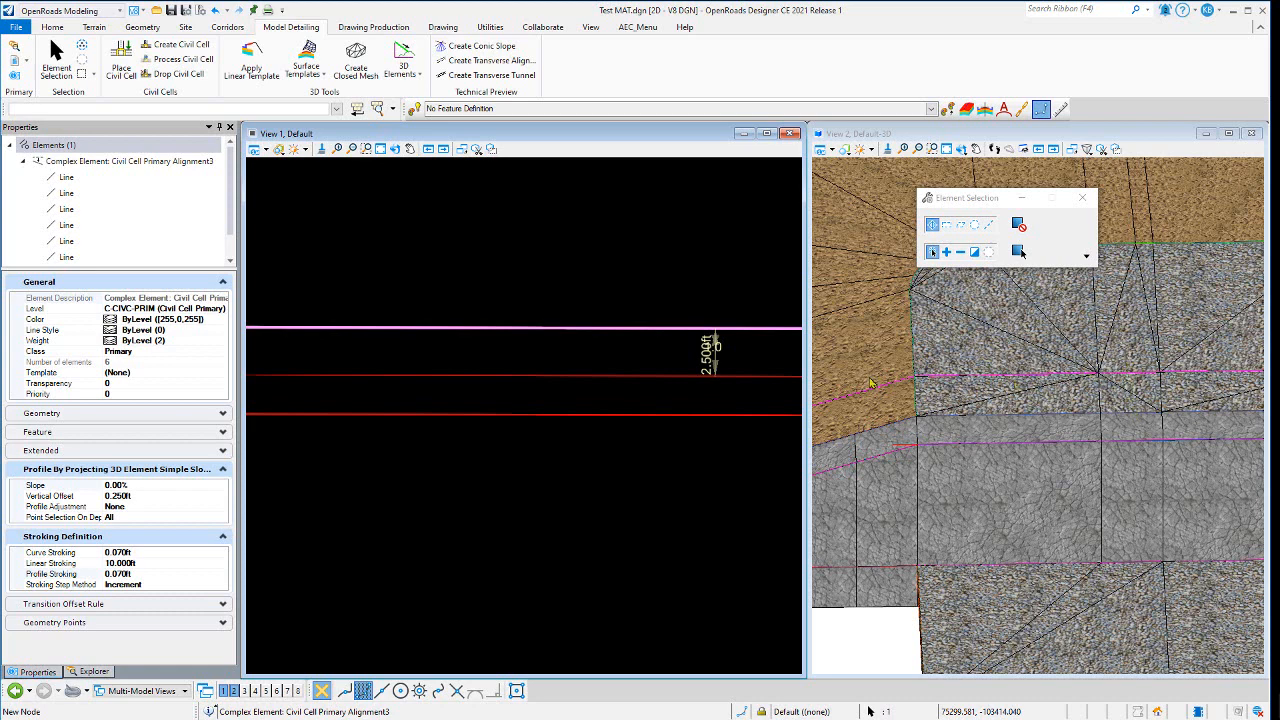
click(707, 368)
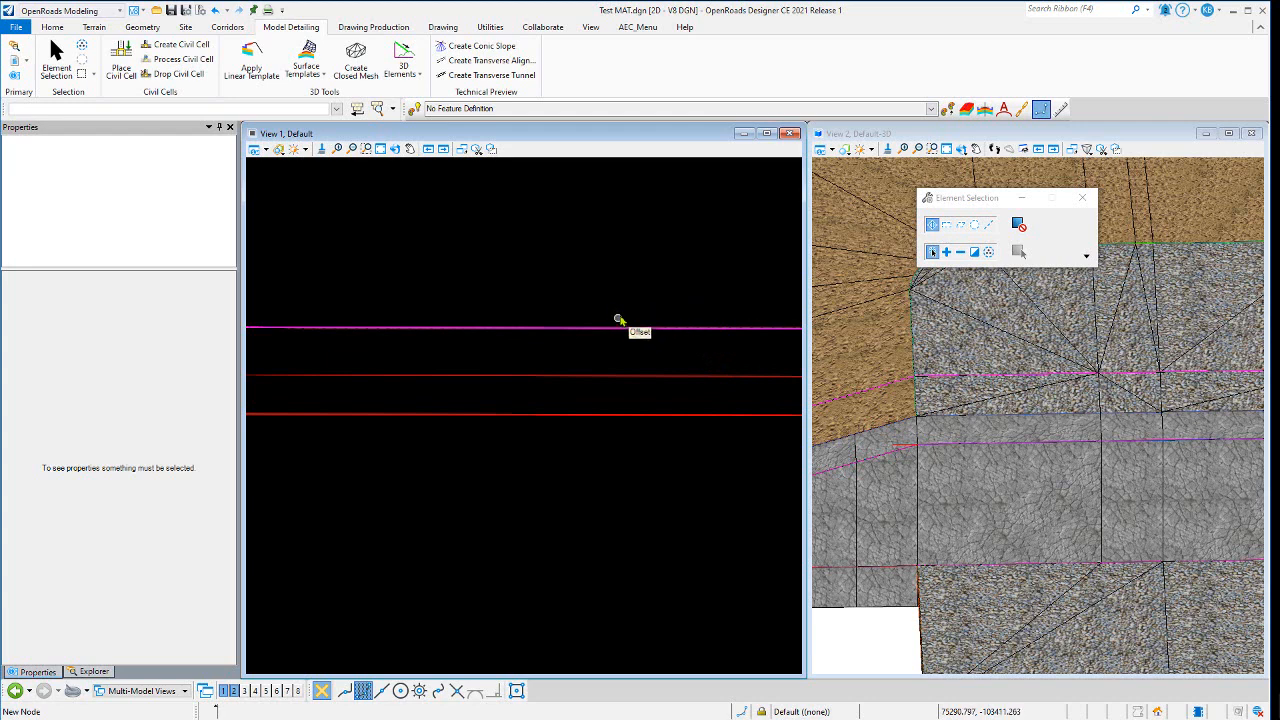
Step: Select Civil Cell Primary Alignment3 again to review its slope and vertical offset, and clear the selection
click(683, 328)
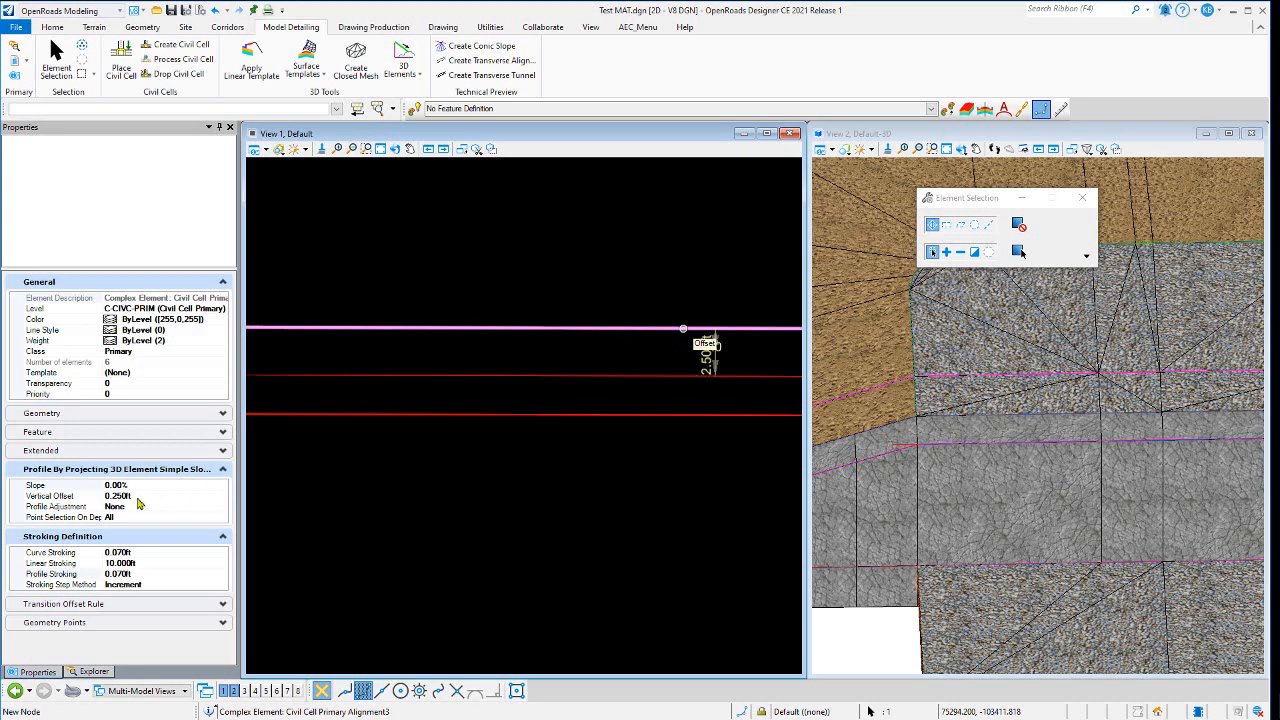
scroll(573, 426, down, 7)
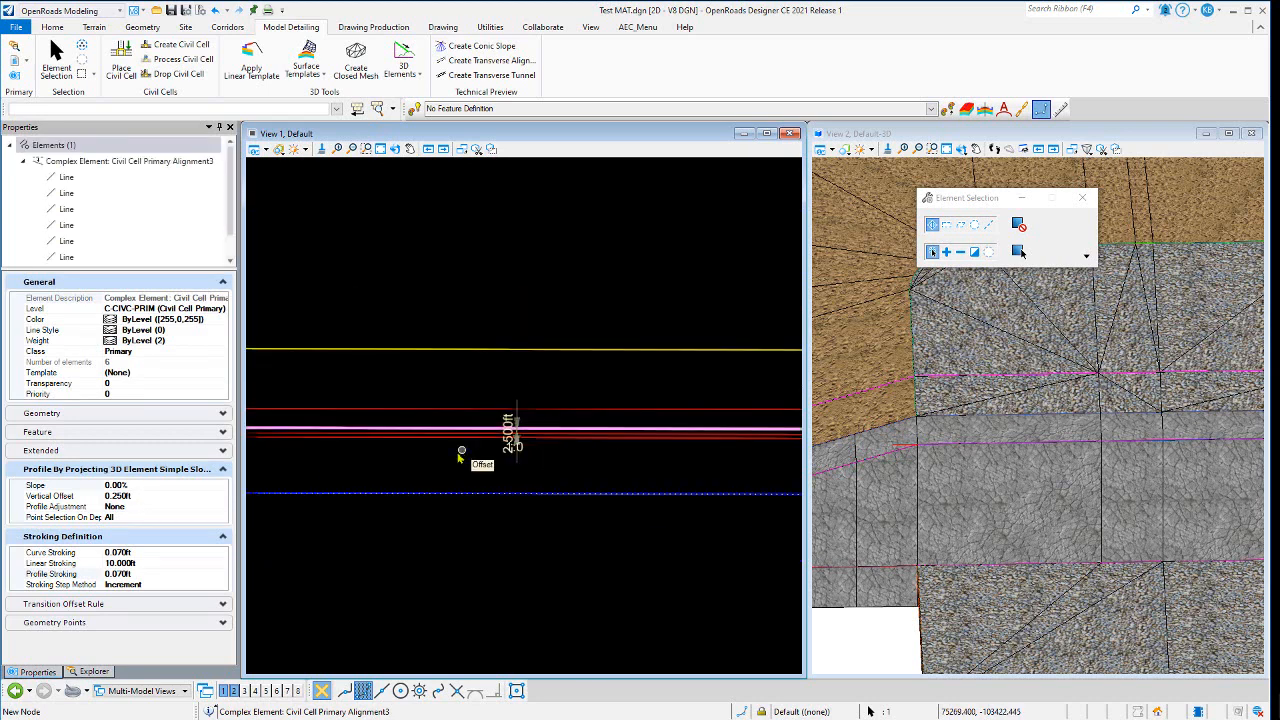
scroll(461, 451, down, 5)
click(470, 393)
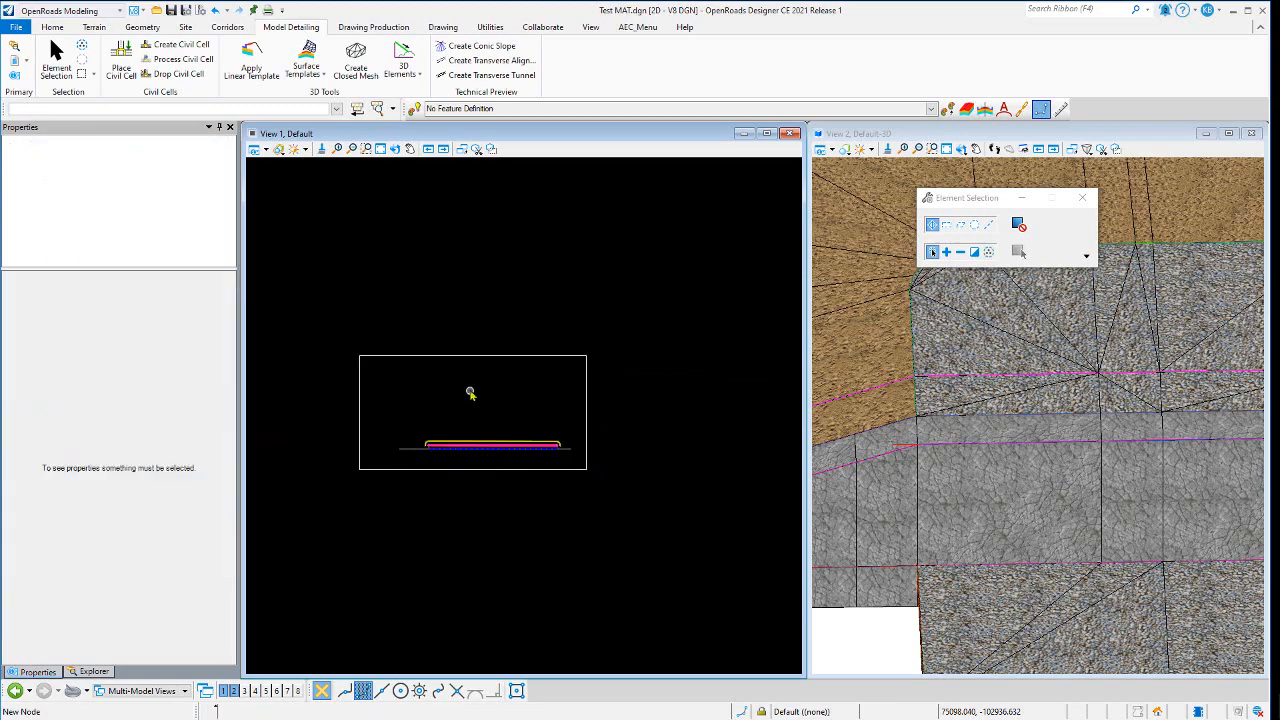